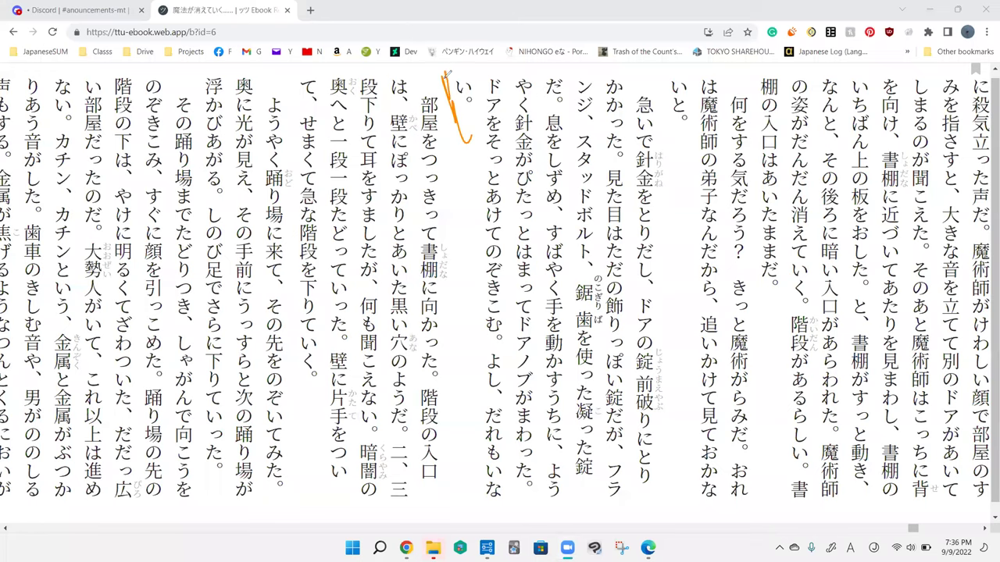
Step: Mark 階段 with orange strokes, arrow up to め, circle っ and line toward ア
left_click_drag(437, 383, 421, 377)
left_click_drag(450, 378, 420, 383)
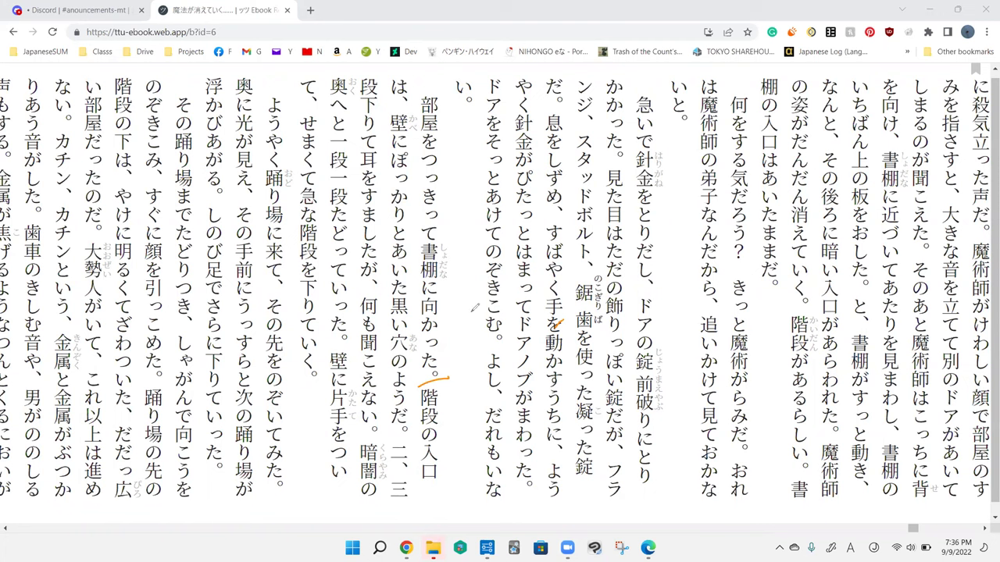
left_click_drag(475, 308, 561, 216)
mouse_move(514, 289)
left_mouse_down()
mouse_move(525, 287)
mouse_move(535, 328)
left_mouse_up()
left_click_drag(537, 290, 536, 350)
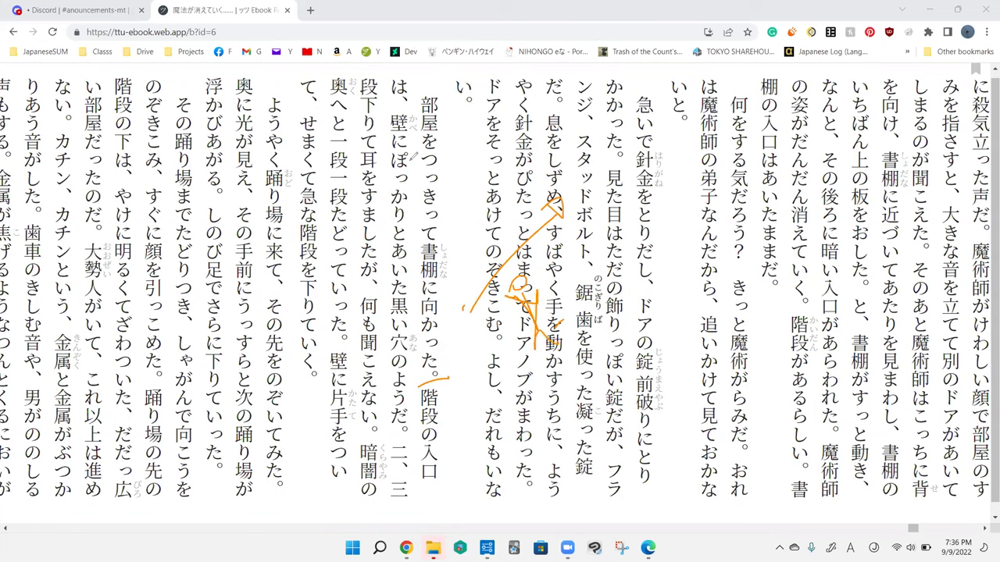
Step: Draw a line beside つっきって and view its 突っきる dictionary entry
left_click_drag(412, 155, 417, 233)
key("shift")
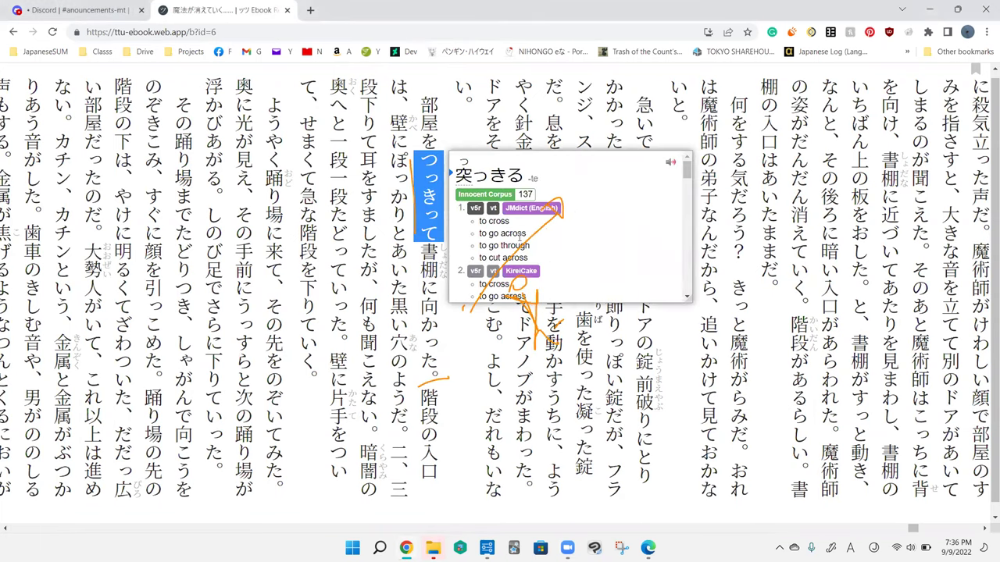
left_click(521, 254)
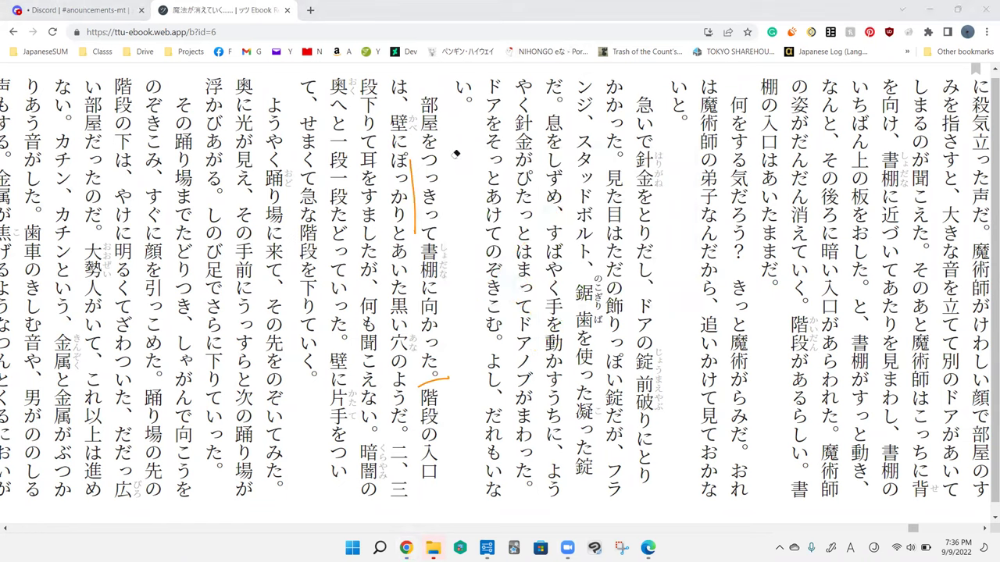
Step: Add freehand scribbles and a box around 書棚に向かった, then undo the box
left_click_drag(449, 168, 481, 141)
left_click_drag(453, 324, 465, 360)
mouse_move(448, 344)
left_mouse_down()
mouse_move(443, 312)
mouse_move(464, 304)
left_mouse_up()
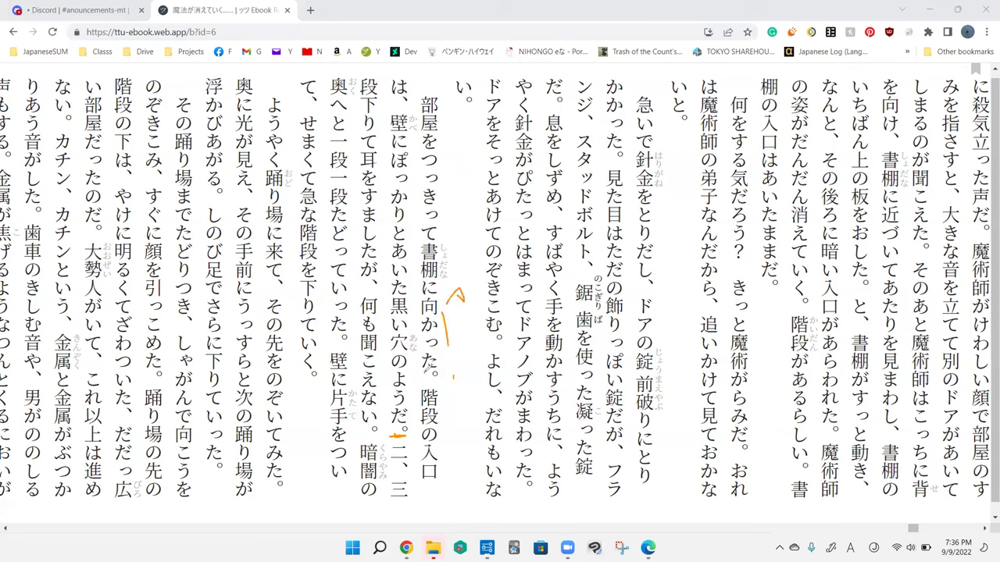
left_click_drag(426, 367, 457, 367)
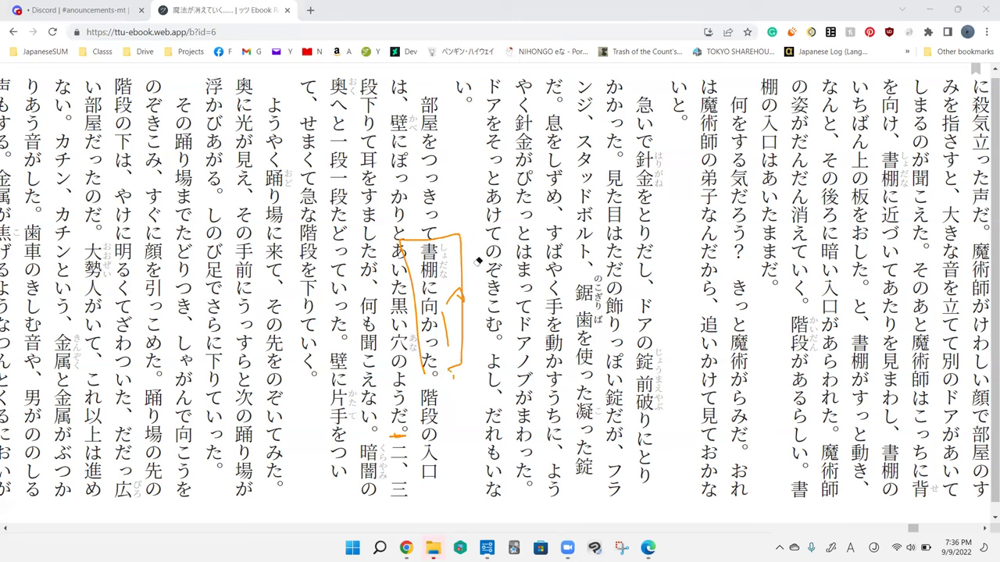
key("ctrl+z")
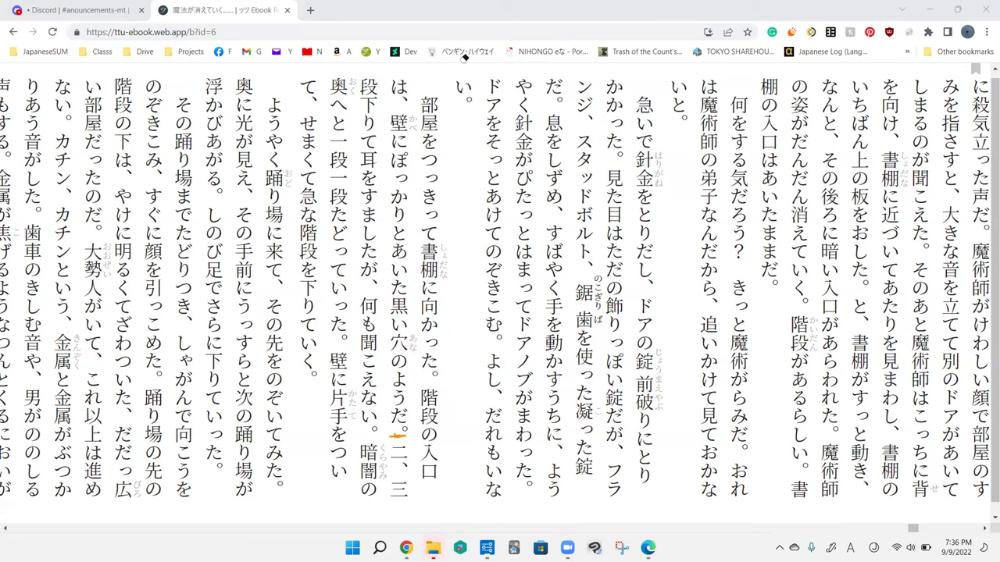
Step: Add short marks and a triangle near のぞきこむ, look up 向かった, and undo recent strokes
left_click_drag(428, 385, 455, 384)
left_click_drag(453, 297, 461, 342)
left_click_drag(479, 309, 469, 289)
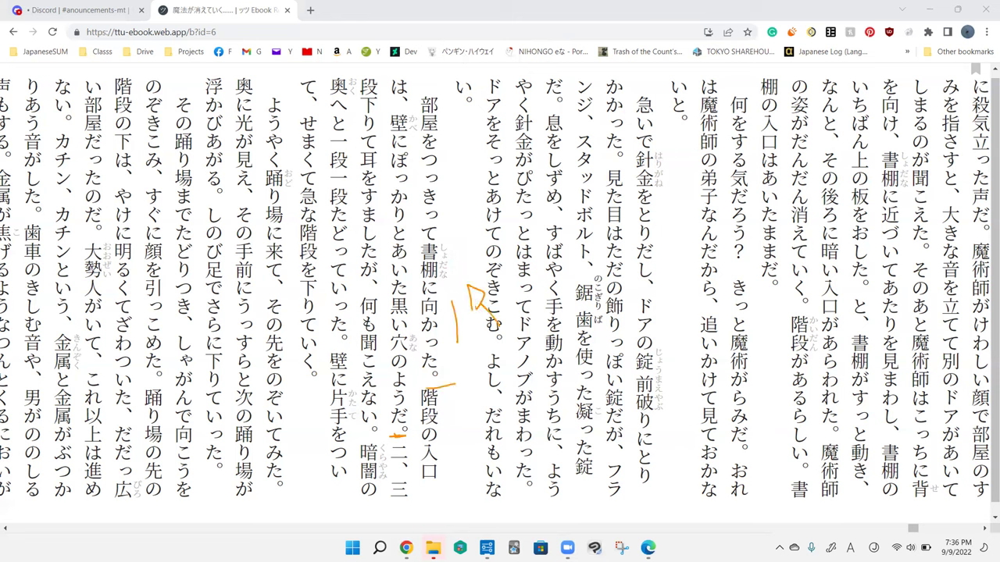
key("shift")
key("ctrl+z")
key("ctrl+z")
key("ctrl+z")
key("ctrl+z")
Step: Mark ぽっかり and 何も聞こえない, look up ぽっかり, then circle 壁に and undo it
left_click_drag(410, 176, 406, 185)
left_click_drag(389, 359, 383, 269)
key("shift")
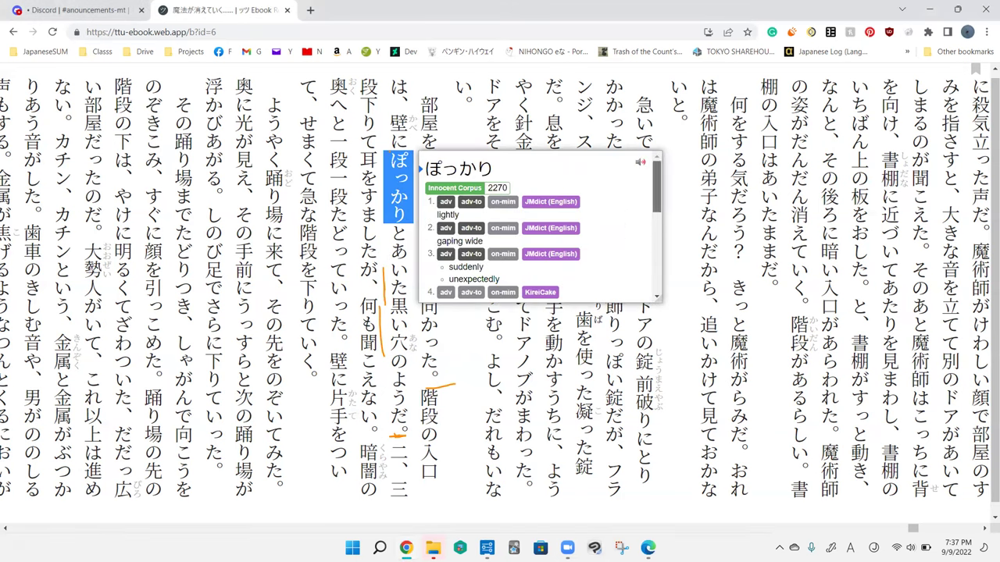
left_click(473, 354)
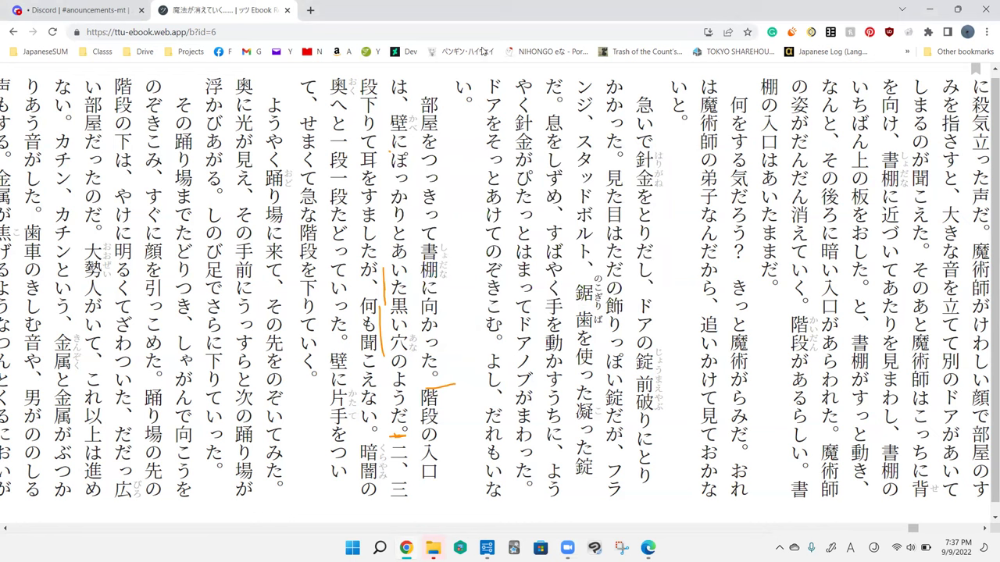
left_click_drag(394, 105, 399, 145)
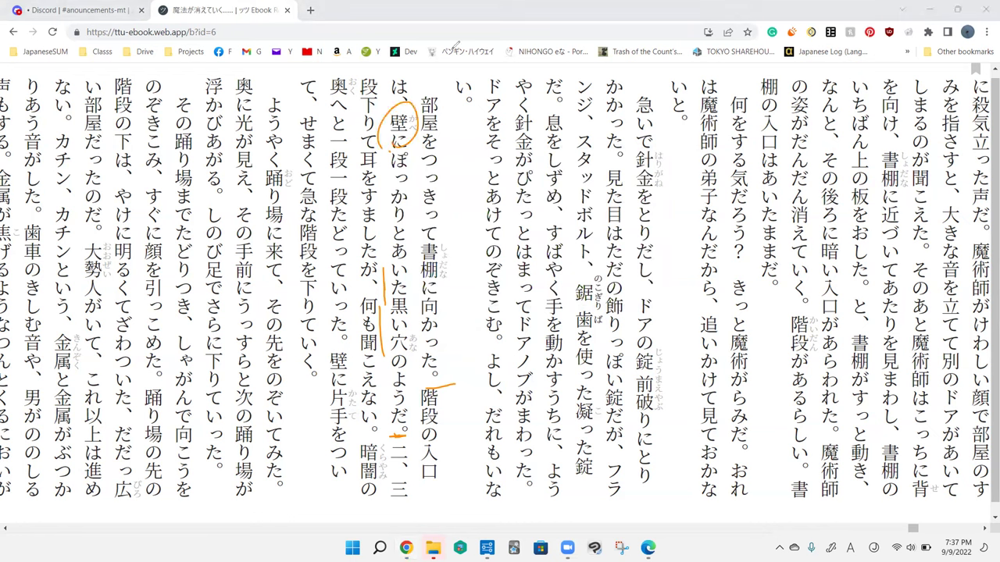
key("ctrl+z")
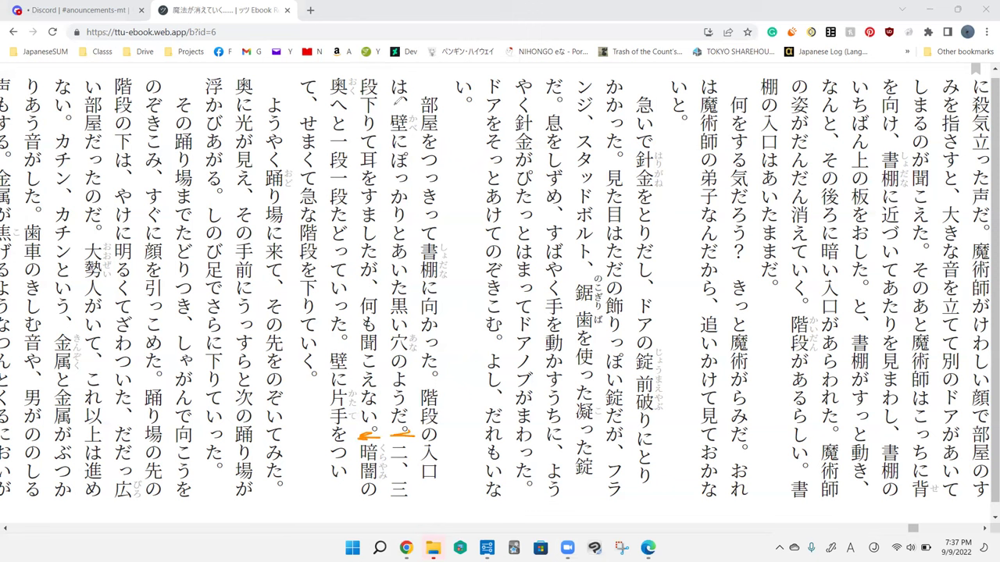
Step: Draw an orange line beside 段下りて and look up 段 in the dictionary
left_click_drag(357, 76, 362, 131)
left_click(373, 71)
key("shift")
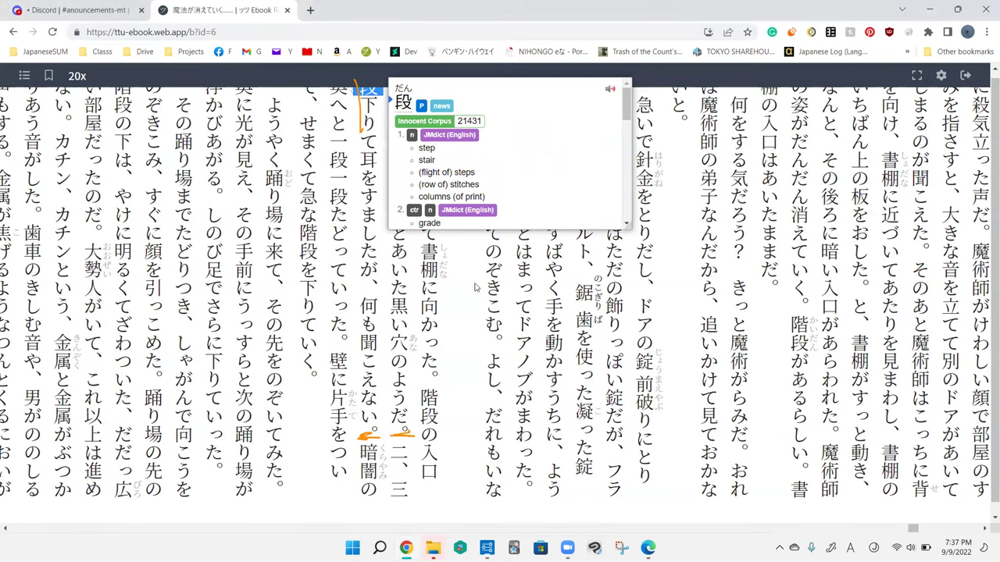
left_click_drag(626, 101, 626, 191)
left_click(375, 85)
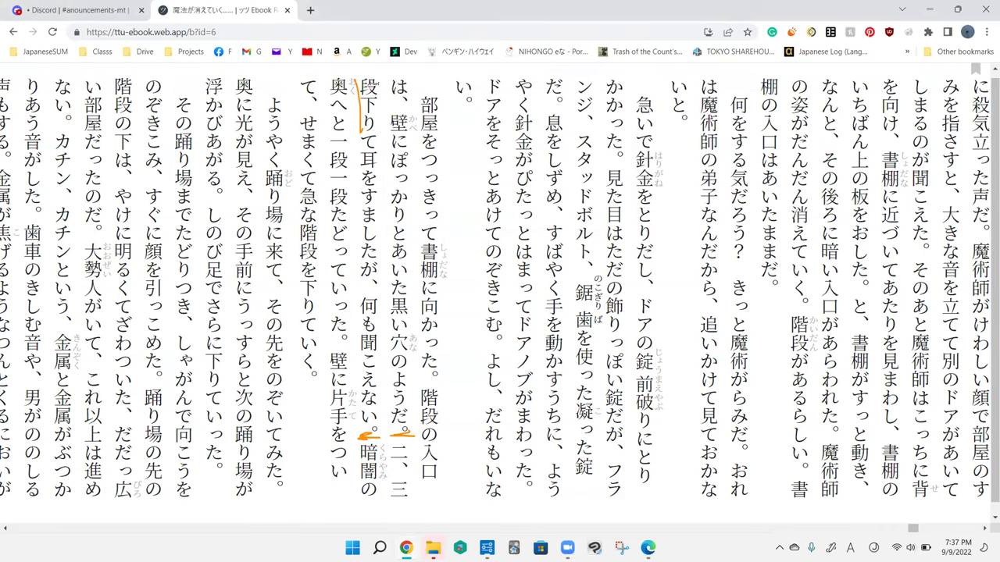
Step: Look up 段 again, then 三段, closing each dictionary entry
key("shift")
left_click_drag(627, 94, 627, 137)
scroll(508, 157, "down", 5)
scroll(508, 156, "down", 5)
scroll(508, 156, "down", 3)
scroll(507, 156, "down", 3)
left_click(492, 312)
left_click(397, 490, "shift")
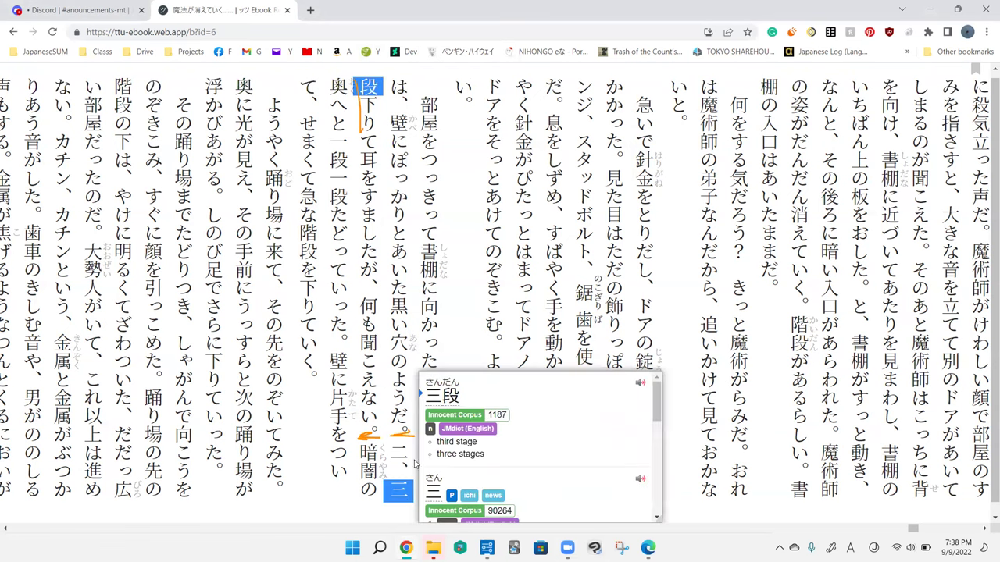
left_click(453, 289)
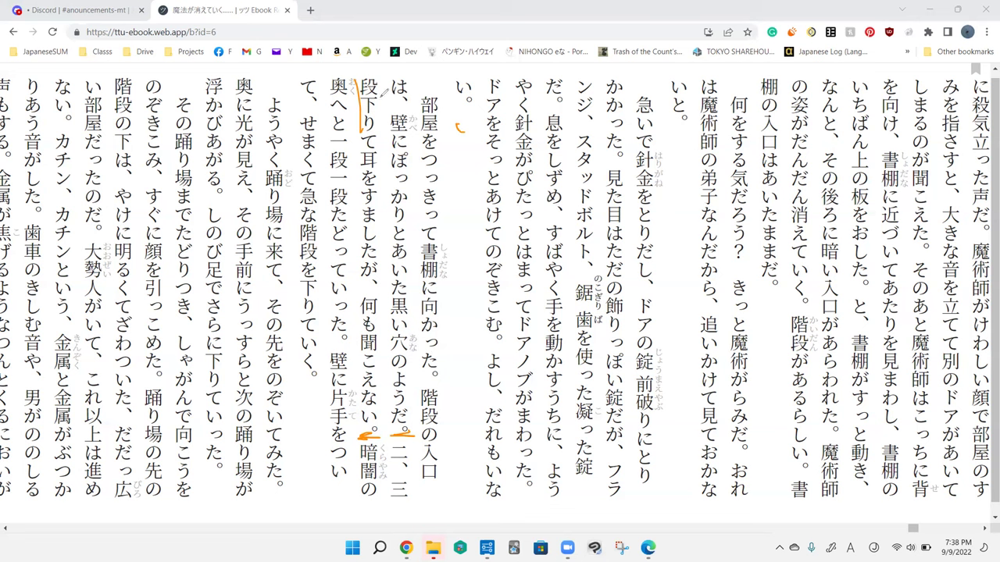
Step: Scribble wavy lines, dots and circles over the column tops, then undo the latest strokes
left_click_drag(382, 87, 582, 82)
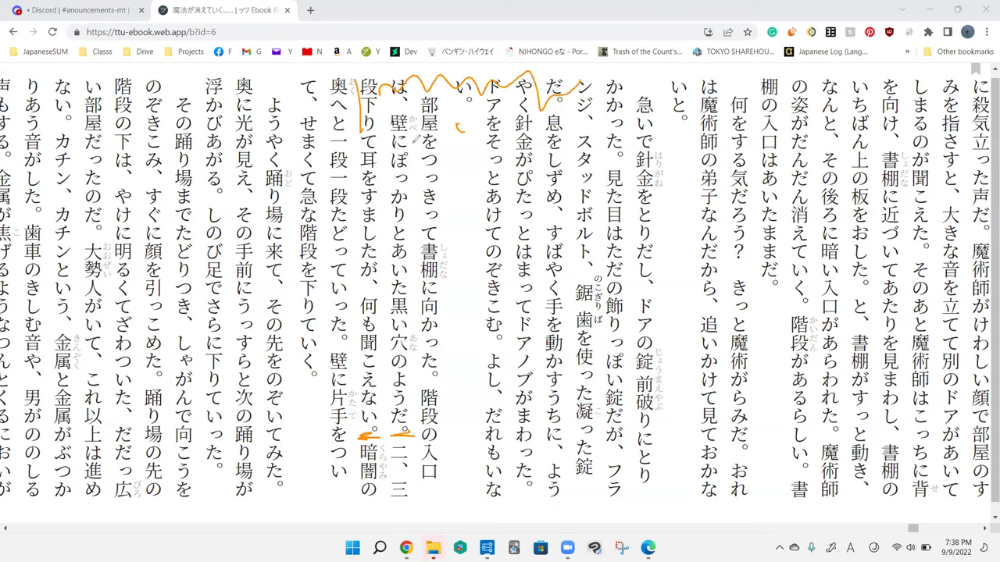
left_click_drag(383, 133, 394, 142)
left_click(382, 218)
mouse_move(465, 188)
left_mouse_down()
mouse_move(480, 238)
mouse_move(554, 214)
left_mouse_up()
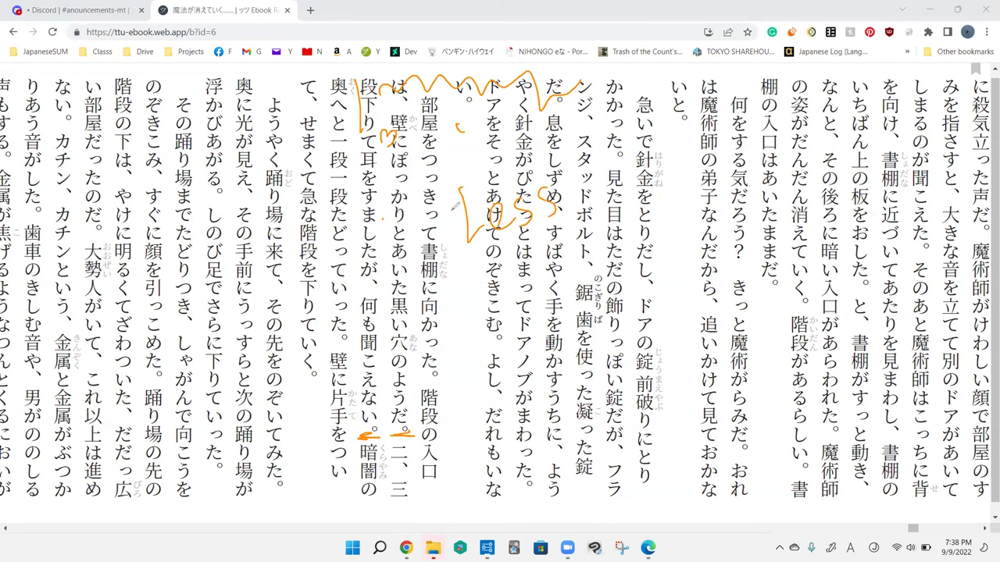
left_click_drag(367, 94, 375, 105)
mouse_move(625, 78)
left_mouse_down()
mouse_move(631, 106)
mouse_move(686, 117)
left_mouse_up()
left_click_drag(692, 78, 723, 67)
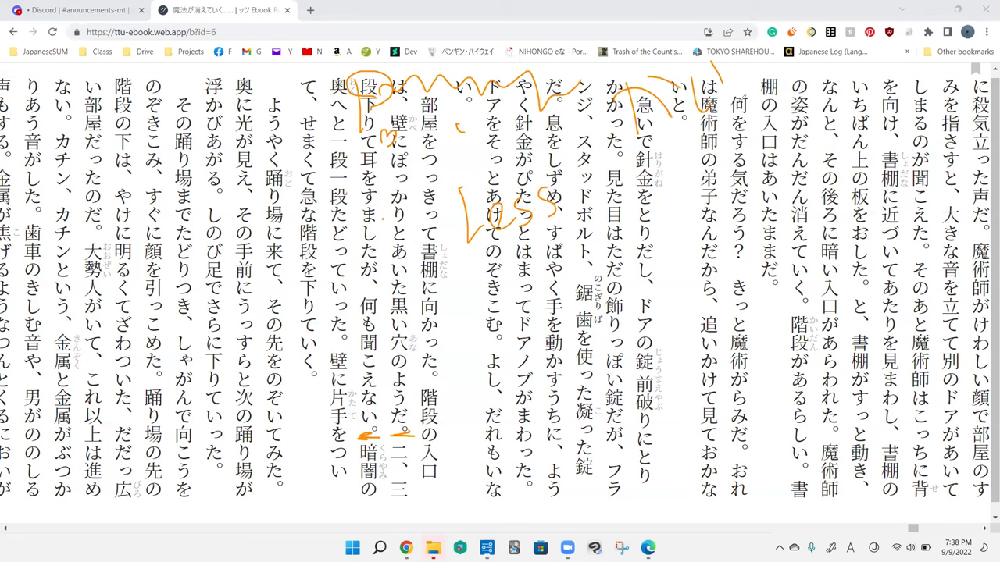
key("ctrl+z")
key("ctrl+z")
key("ctrl+z")
key("ctrl+z")
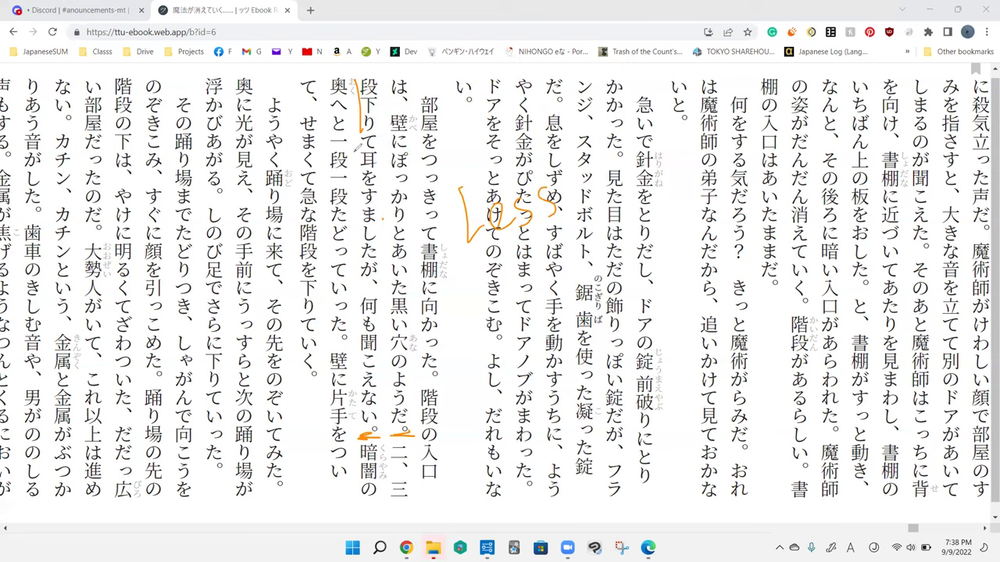
Step: Look up 耳をすました, erase the Less note and scribbles, and circle が
mouse_move(352, 204)
left_mouse_down()
mouse_move(350, 252)
mouse_move(355, 149)
left_mouse_up()
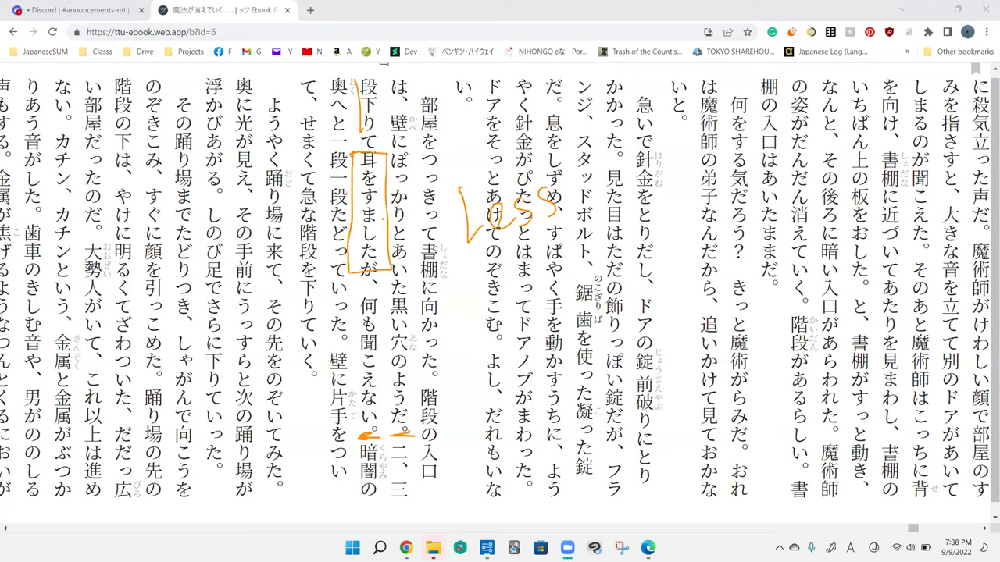
key("shift")
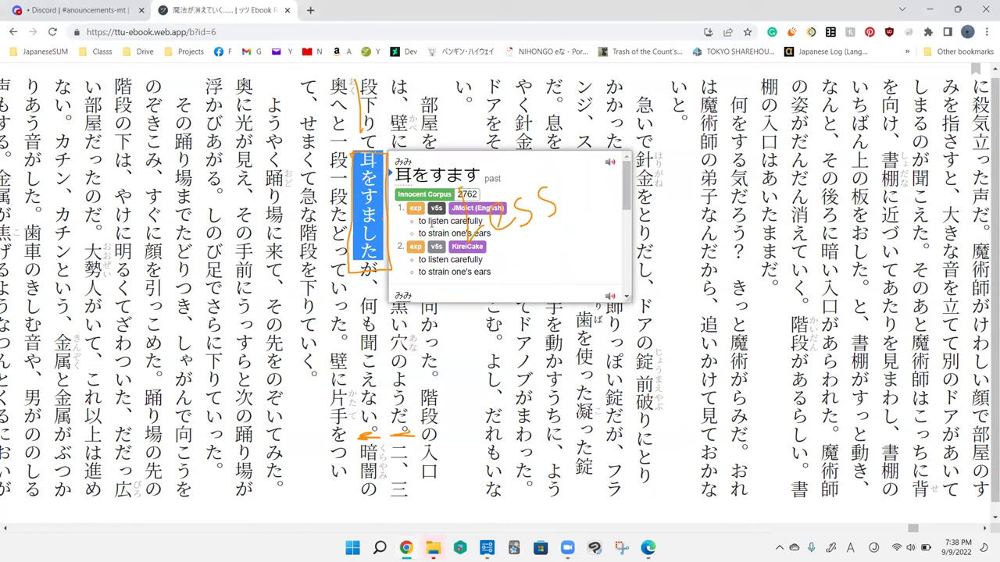
left_click(478, 337)
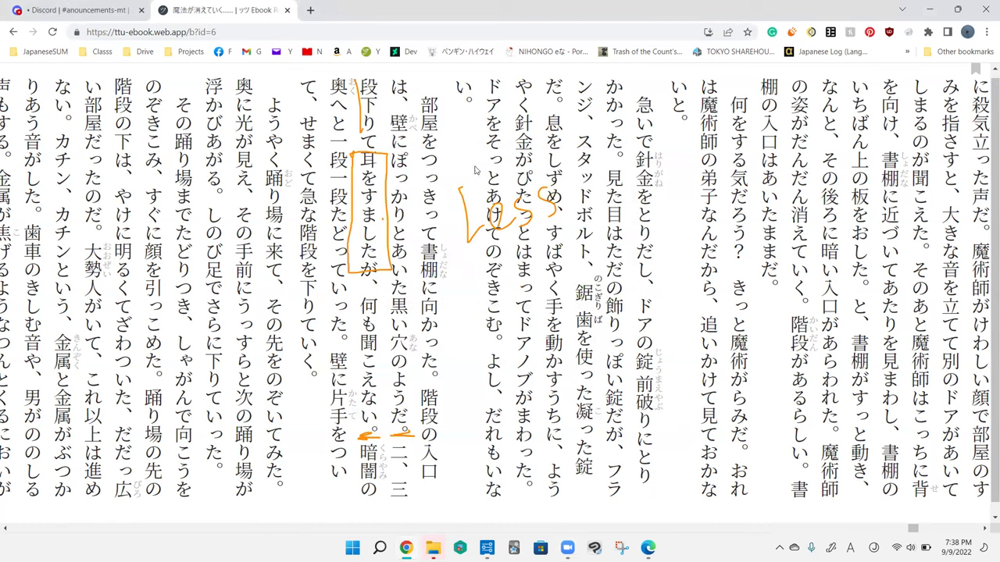
left_click(477, 215)
left_click_drag(356, 258, 358, 86)
left_click_drag(522, 204, 547, 202)
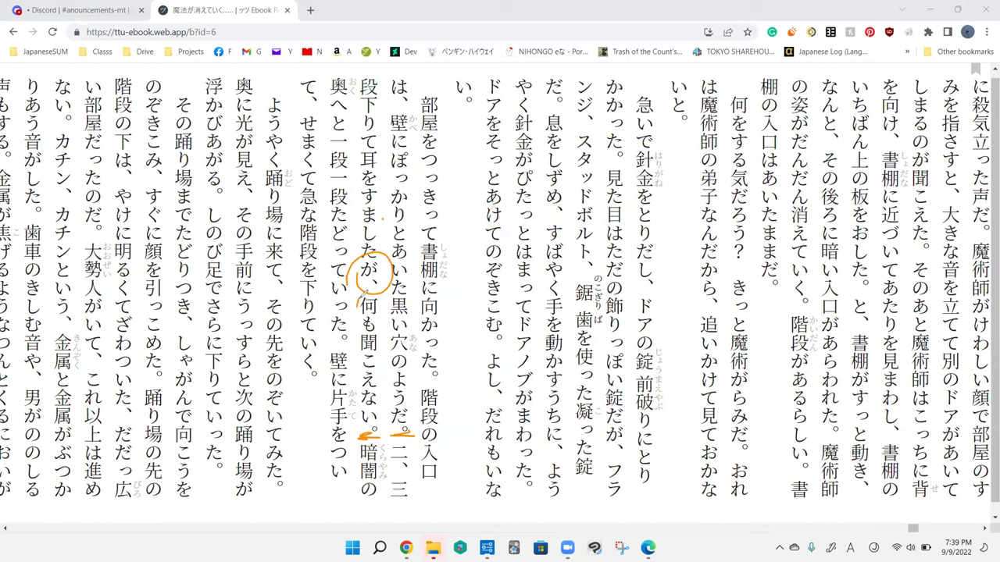
Step: Erase the circle around が and the line, and clear strokes beside 書棚
left_click_drag(357, 303, 360, 435)
left_click_drag(373, 272, 357, 391)
left_click_drag(406, 235, 442, 270)
left_click_drag(456, 222, 464, 303)
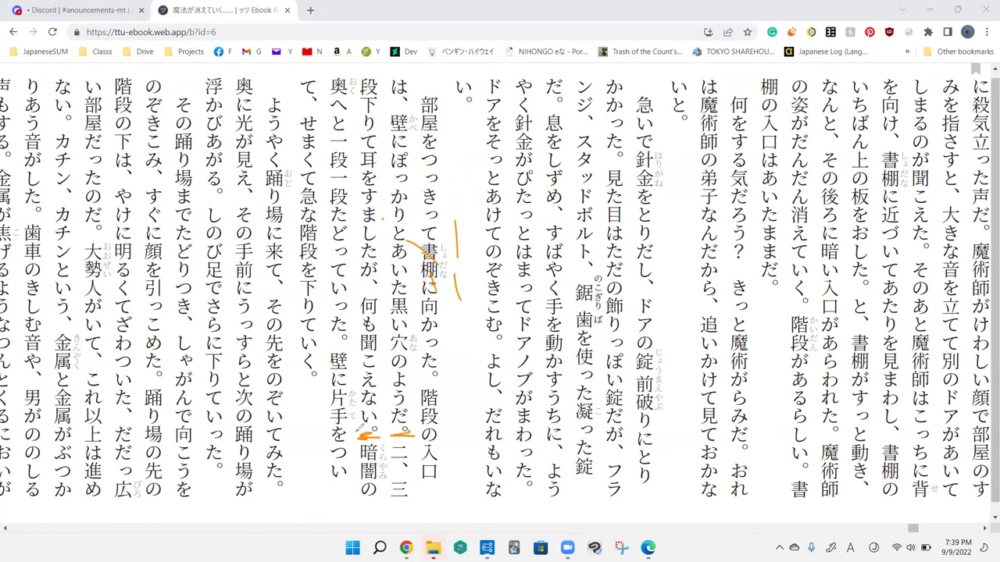
left_click_drag(327, 343, 345, 346)
Step: Add a dash after いった and a mark below 下りていく, then look up たどって
left_click_drag(458, 224, 426, 254)
left_click_drag(458, 224, 461, 301)
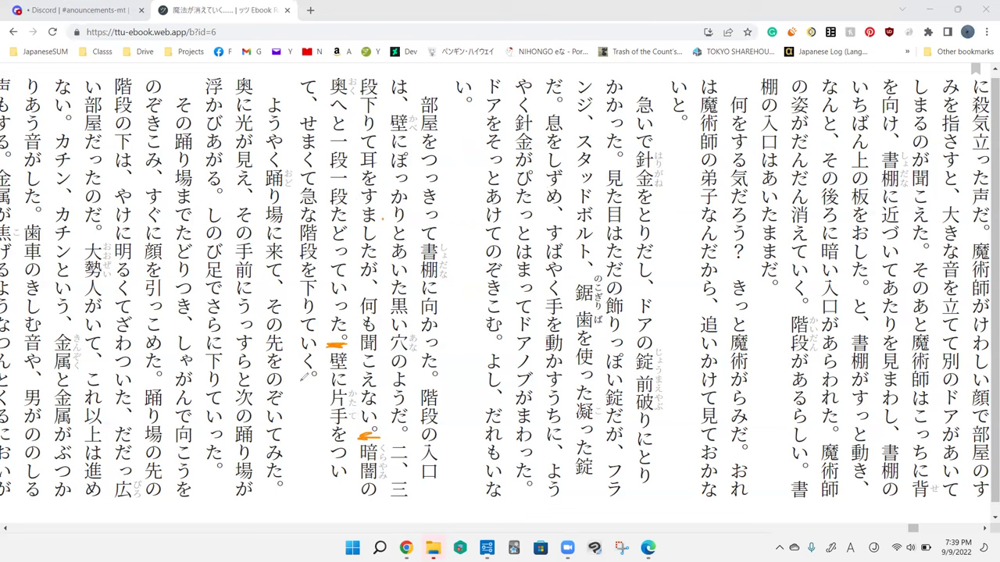
left_click_drag(303, 379, 320, 373)
left_click(338, 215, "shift")
mouse_move(339, 250)
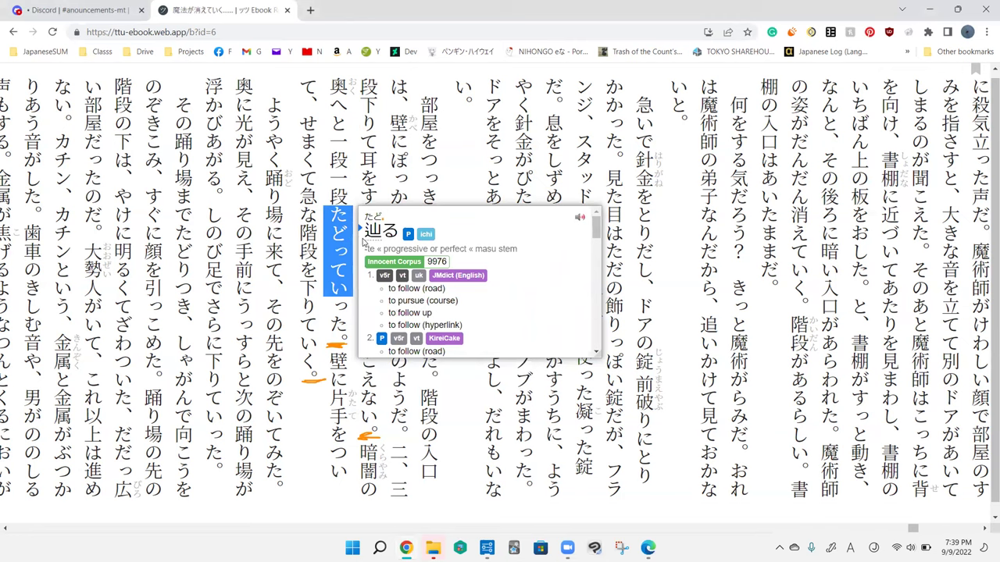
mouse_move(597, 227)
left_mouse_down()
mouse_move(595, 247)
mouse_move(595, 218)
left_mouse_up()
left_click_drag(595, 232, 596, 248)
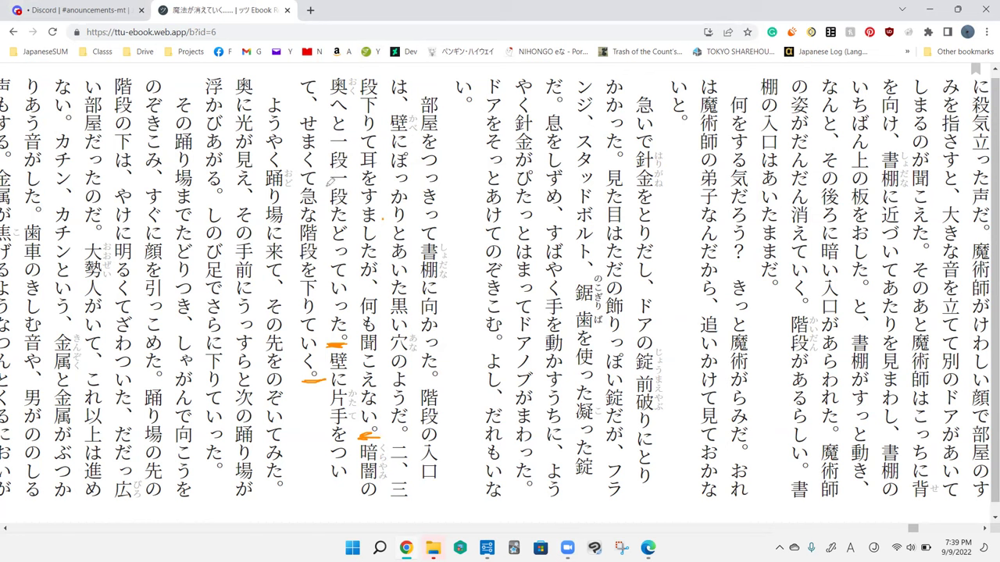
Step: Highlight the 片手をつい column and draw diagonal strokes across the 針金 and スタッドボルト columns
left_click_drag(328, 469, 316, 396)
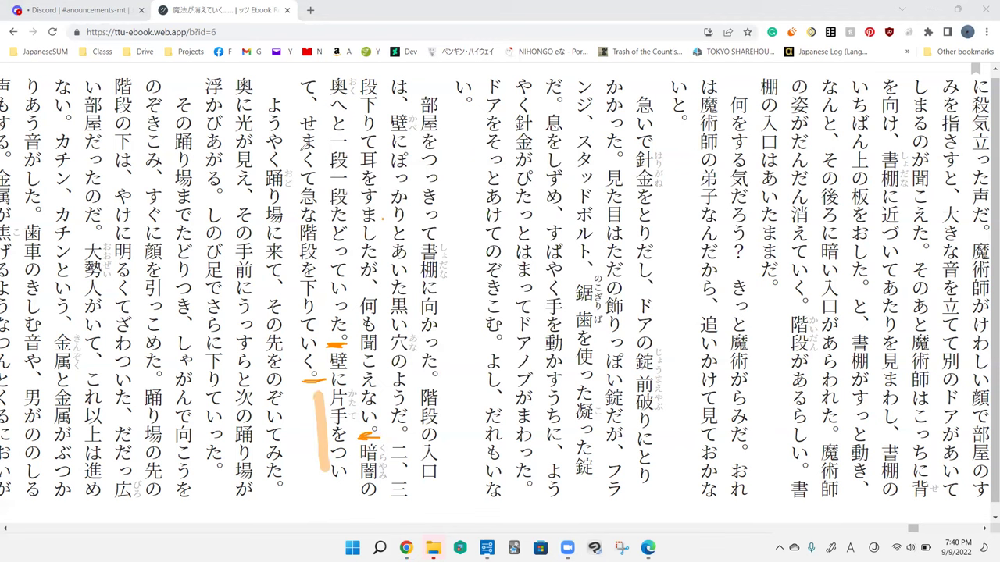
left_click_drag(291, 233, 295, 251)
left_click_drag(536, 142, 489, 236)
mouse_move(601, 150)
left_mouse_down()
mouse_move(556, 264)
mouse_move(564, 361)
left_mouse_up()
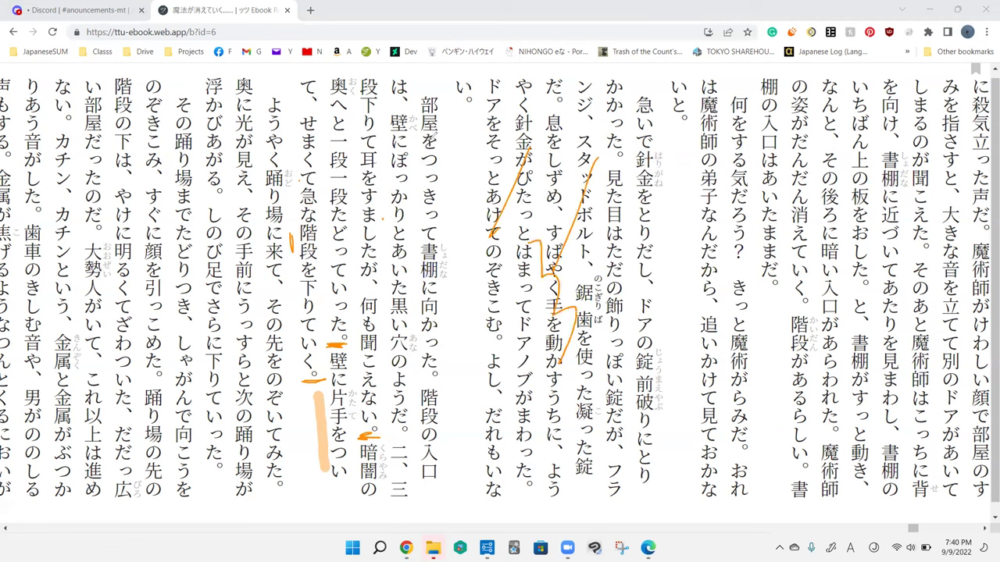
Step: Circle 急な and 急いで and connect the two circles with a line
left_click_drag(293, 218, 305, 223)
mouse_move(343, 195)
left_mouse_down()
mouse_move(367, 196)
mouse_move(340, 209)
left_mouse_up()
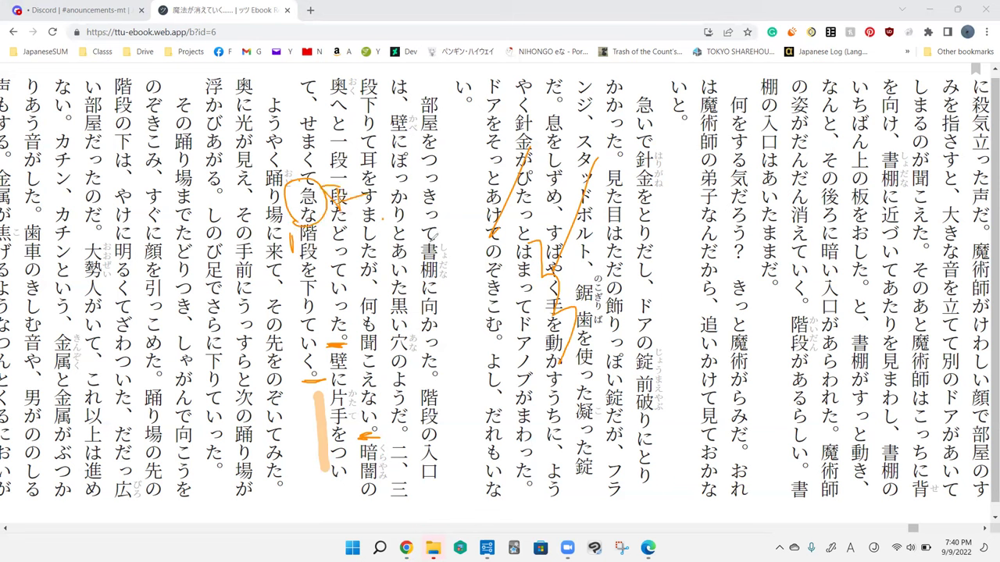
left_click_drag(617, 140, 672, 149)
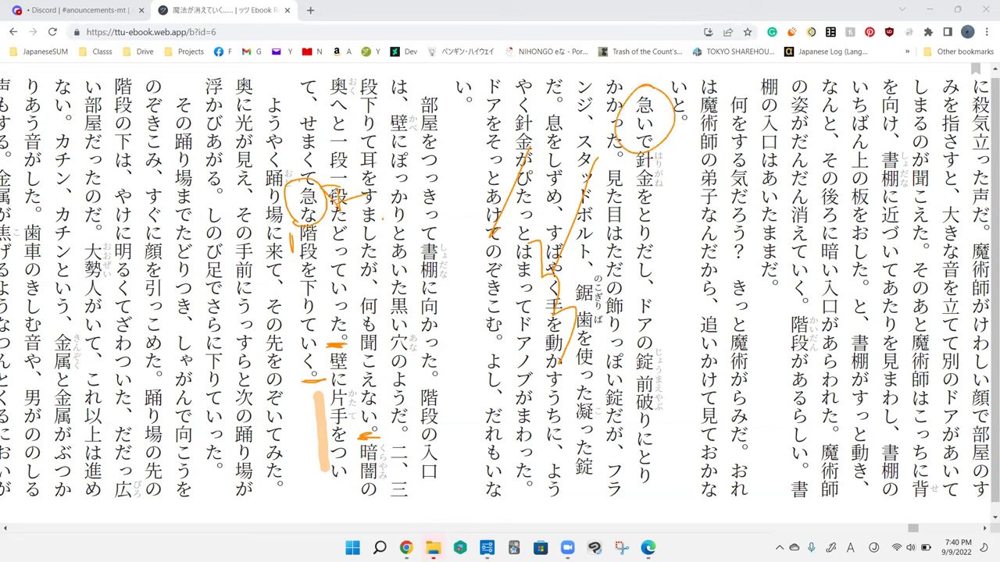
left_click_drag(327, 195, 617, 141)
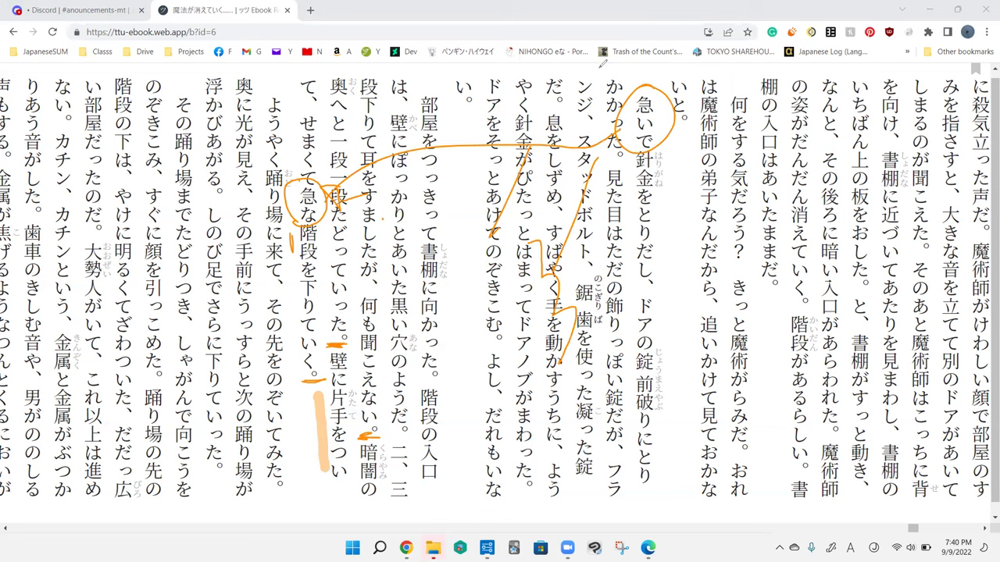
Step: Clear all annotations, then draw a zigzag scribble across the middle columns
key("Escape")
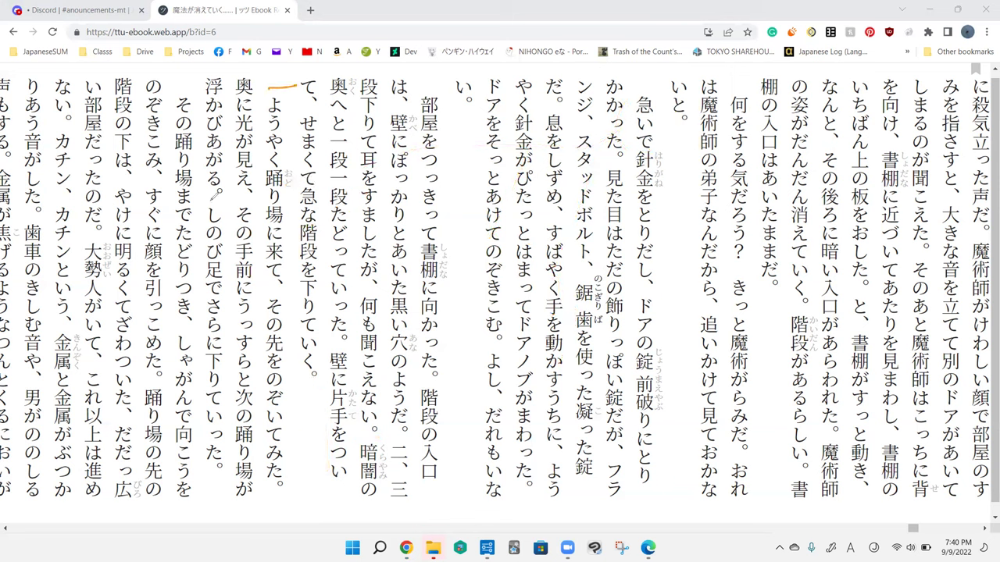
left_click_drag(264, 494, 288, 484)
mouse_move(468, 99)
left_mouse_down()
mouse_move(571, 202)
mouse_move(556, 167)
mouse_move(612, 195)
mouse_move(668, 285)
mouse_move(657, 300)
left_mouse_up()
mouse_move(572, 226)
left_mouse_down()
mouse_move(578, 178)
mouse_move(547, 169)
mouse_move(523, 211)
mouse_move(569, 228)
mouse_move(594, 166)
mouse_move(554, 166)
mouse_move(600, 169)
mouse_move(586, 217)
left_mouse_up()
mouse_move(594, 164)
left_mouse_down()
mouse_move(571, 215)
mouse_move(555, 188)
mouse_move(515, 219)
mouse_move(555, 195)
mouse_move(594, 199)
left_mouse_up()
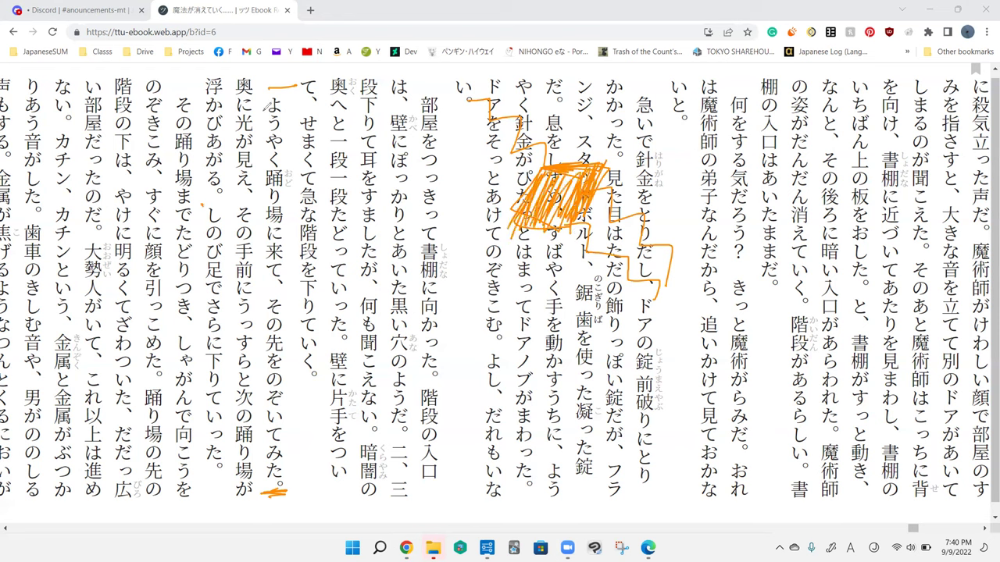
Step: Add strokes beside ようやく, densify the scribble, and tick beside て、せ
left_click_drag(258, 95, 258, 161)
mouse_move(465, 85)
left_mouse_down()
mouse_move(464, 100)
mouse_move(431, 72)
left_mouse_up()
left_click_drag(539, 180, 574, 211)
left_click_drag(290, 116, 300, 152)
mouse_move(315, 101)
left_mouse_down()
mouse_move(297, 120)
mouse_move(322, 125)
left_mouse_up()
Step: View the ようやく (漸く) dictionary entry, then erase the strokes near て、せ
left_click(273, 125, "shift")
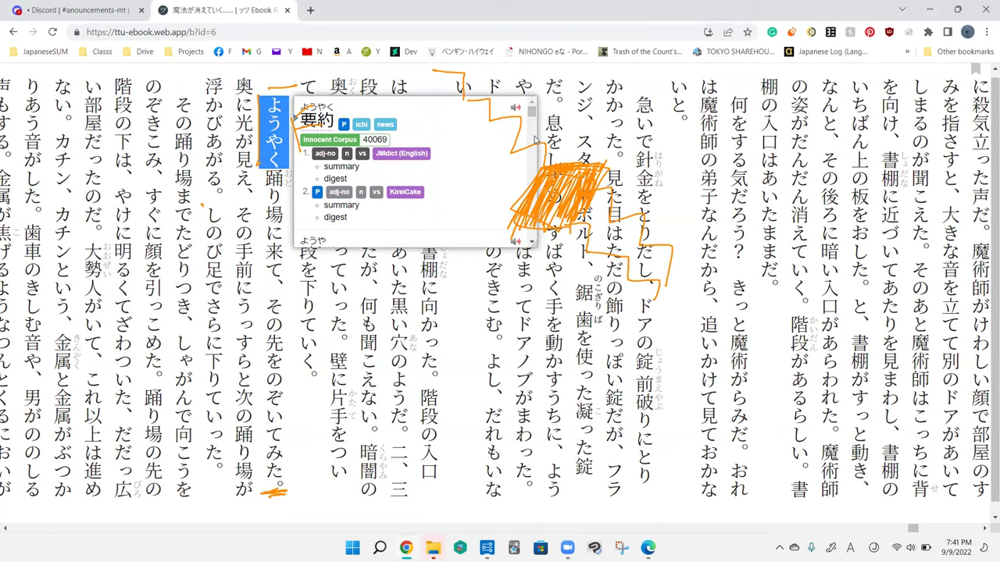
left_click_drag(533, 114, 532, 142)
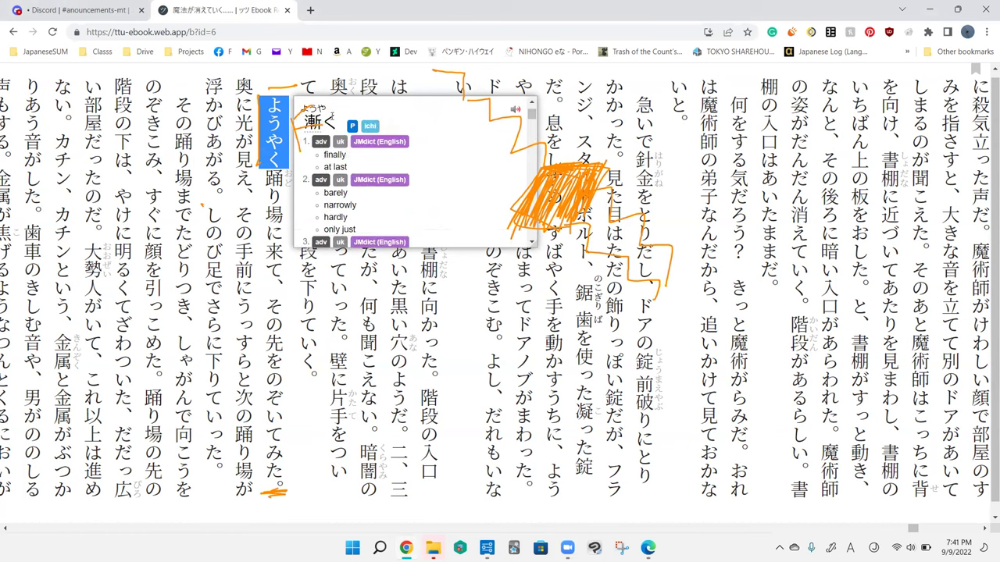
left_click(465, 295)
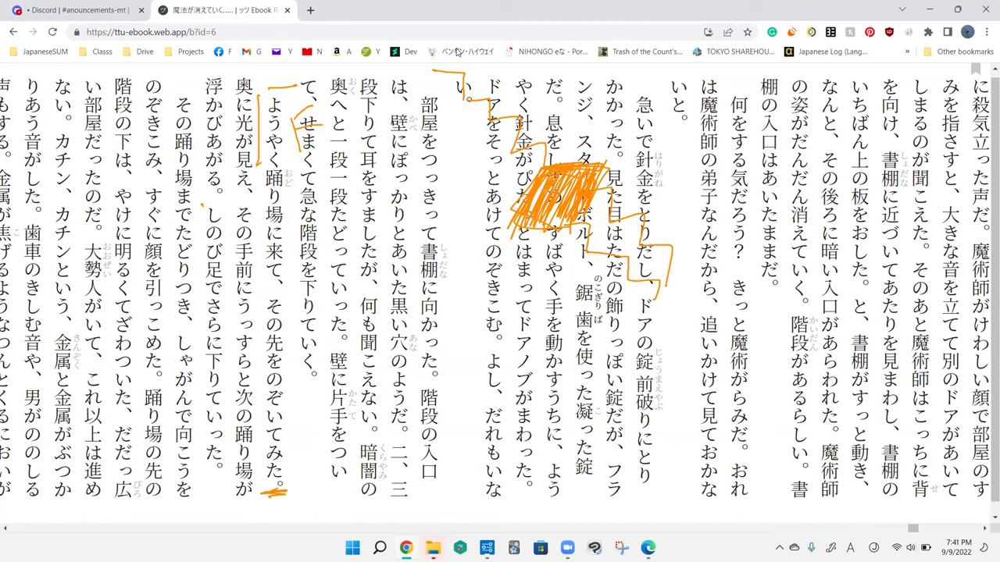
mouse_move(322, 125)
left_mouse_down()
mouse_move(302, 154)
mouse_move(270, 101)
left_mouse_up()
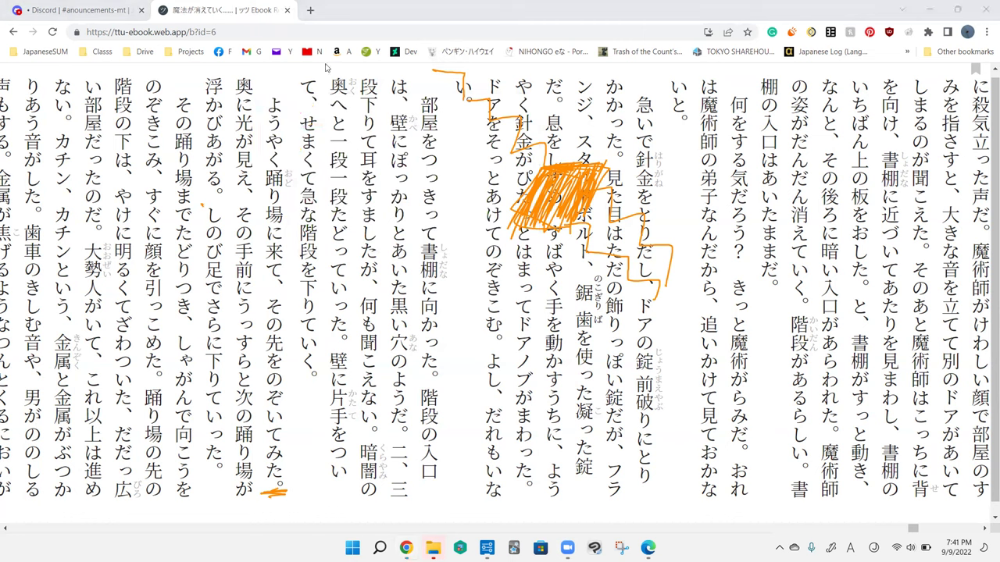
Step: Look up ようやく again and close the entry
left_click(273, 110, "shift")
scroll(406, 172, "down", 2)
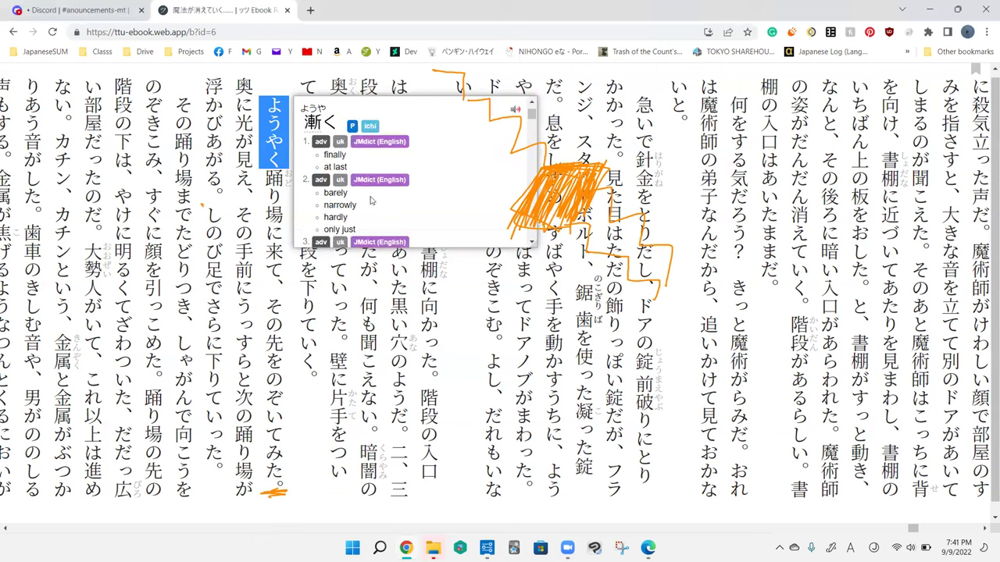
left_click(341, 156)
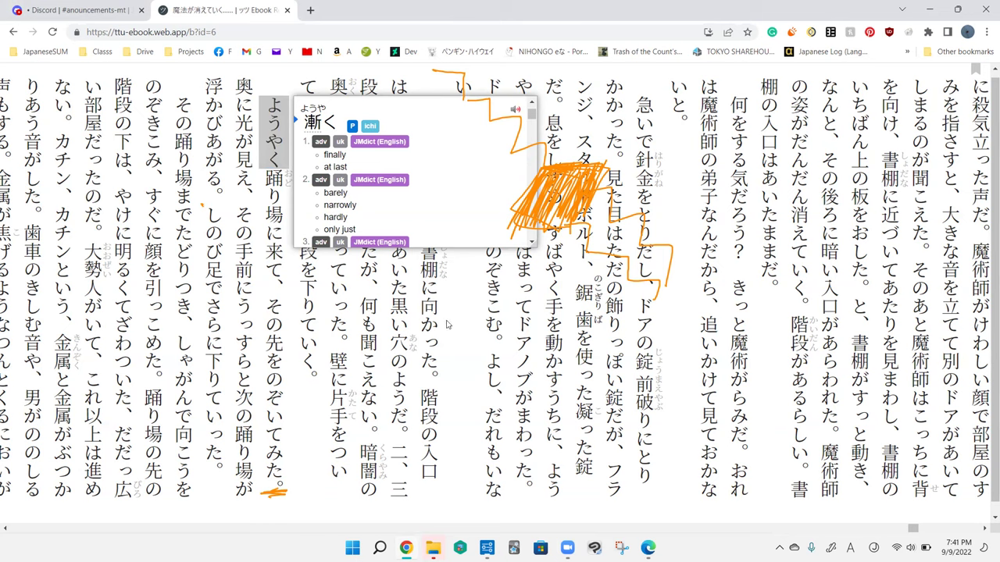
left_click(466, 289)
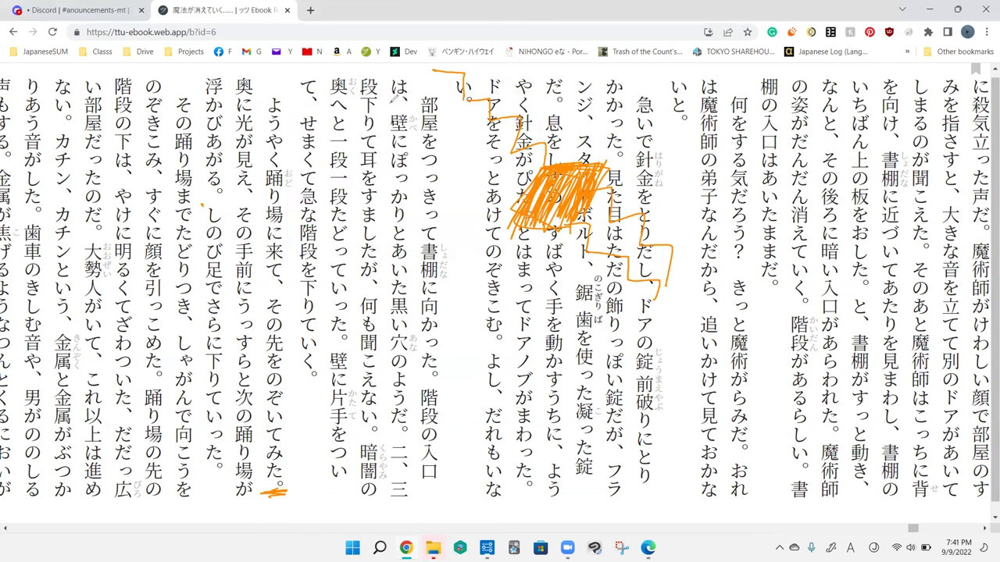
Step: Loop 踊り場 in orange, darken the scribbled patch, and add a 'bai' text note
mouse_move(270, 165)
left_mouse_down()
mouse_move(258, 204)
mouse_move(303, 231)
mouse_move(289, 163)
mouse_move(262, 167)
left_mouse_up()
mouse_move(547, 161)
left_mouse_down()
mouse_move(594, 162)
mouse_move(563, 234)
mouse_move(547, 187)
mouse_move(498, 188)
mouse_move(525, 217)
left_mouse_up()
left_click_drag(605, 176, 582, 227)
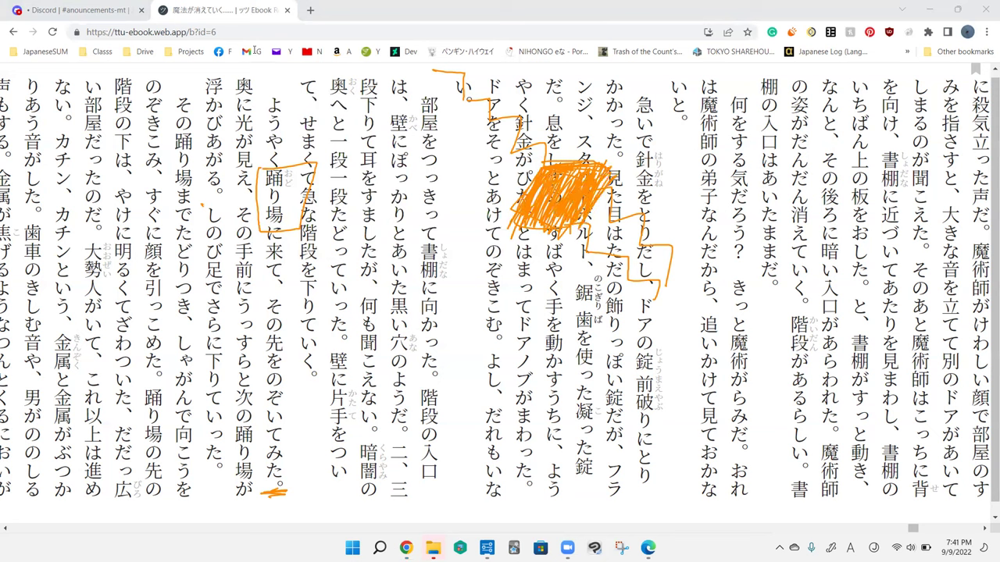
left_click_drag(717, 76, 258, 22)
type("bai")
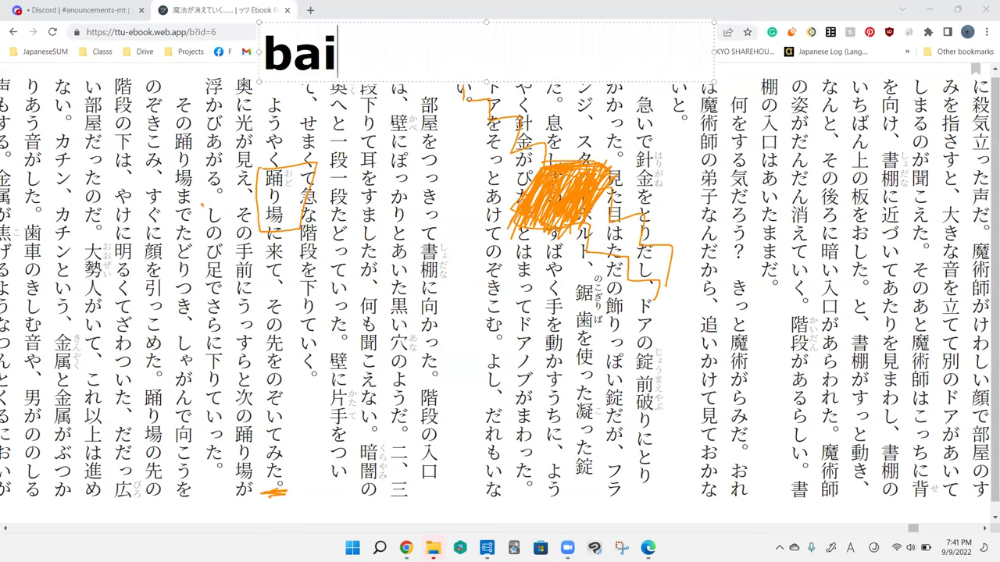
left_click(195, 4)
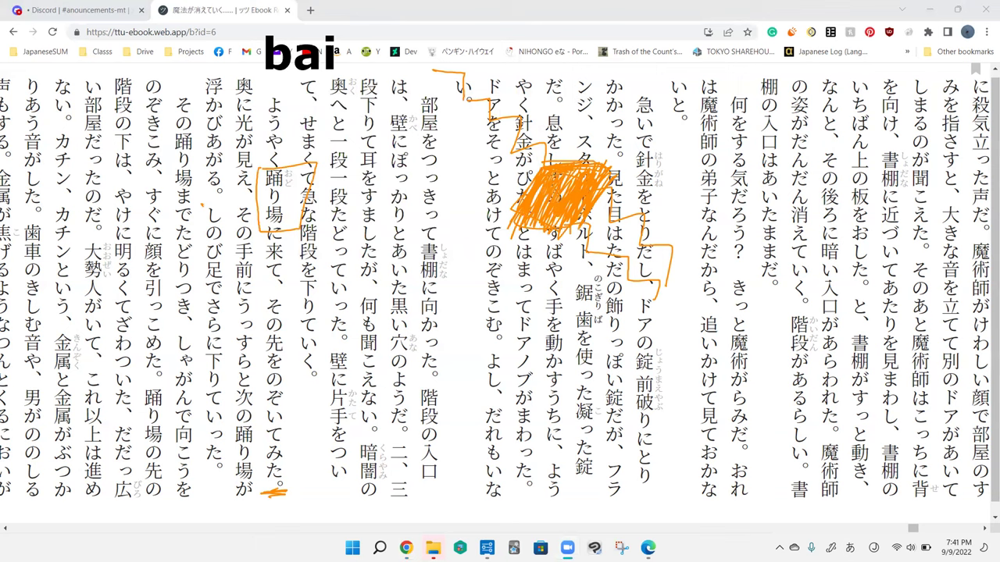
Step: Add a second note with 場合 and the reading ばあい on the line above
left_click(367, 51)
type("bai")
key("space")
key("BackSpace")
key("BackSpace")
type("baai")
key("space")
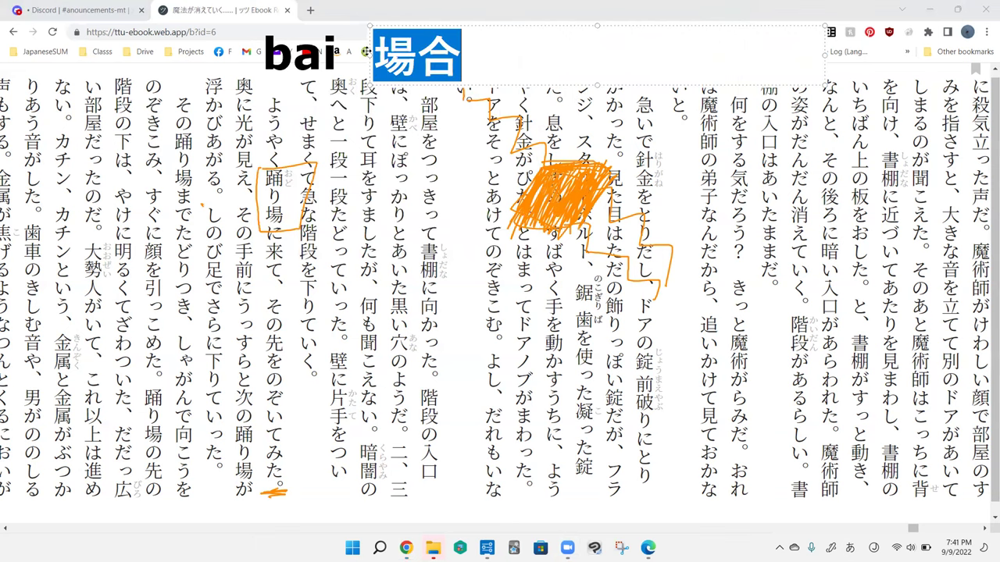
key("Return")
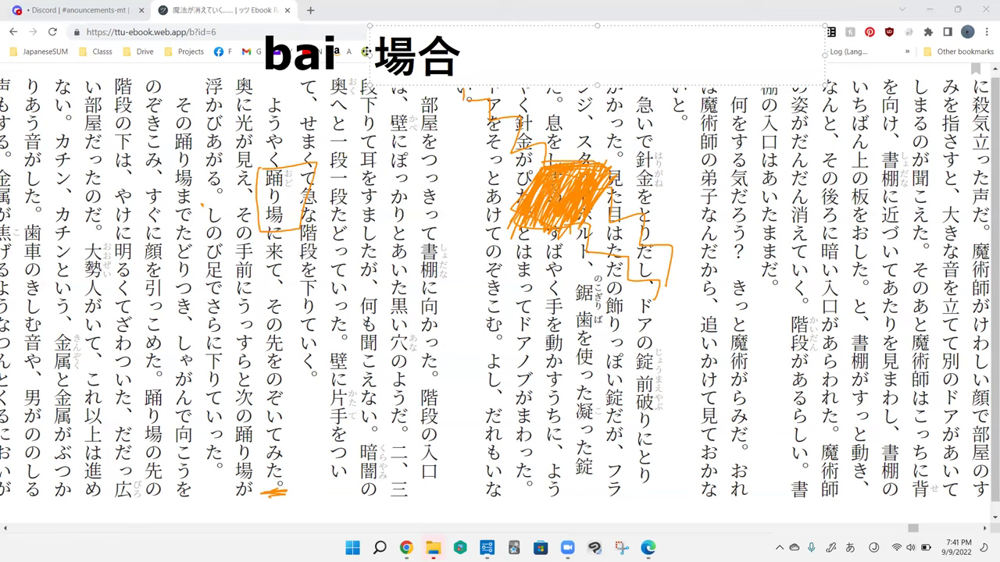
key("Home")
key("Return")
key("Up")
type("baai")
key("Return")
Step: Edit the note to 'ばーあい 場ー合', then delete both text notes
key("Left")
type("-")
key("Return")
key("Down")
type("-")
key("Return")
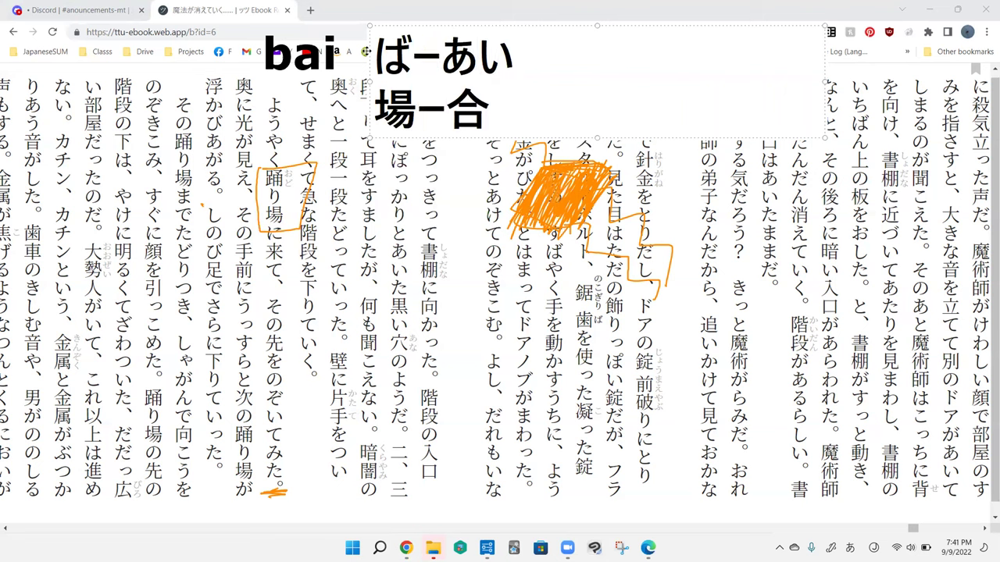
left_click(443, 213)
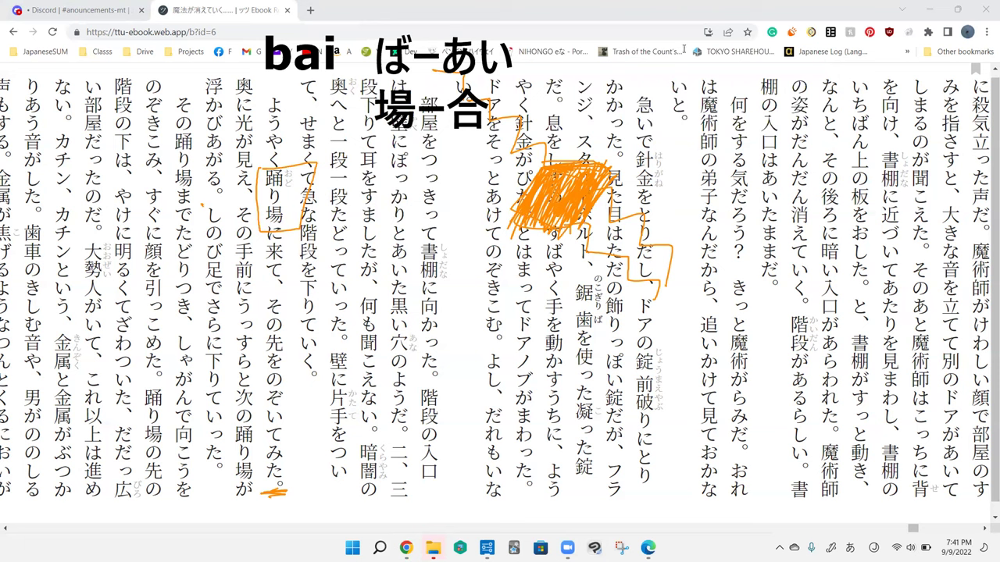
key("ctrl+z")
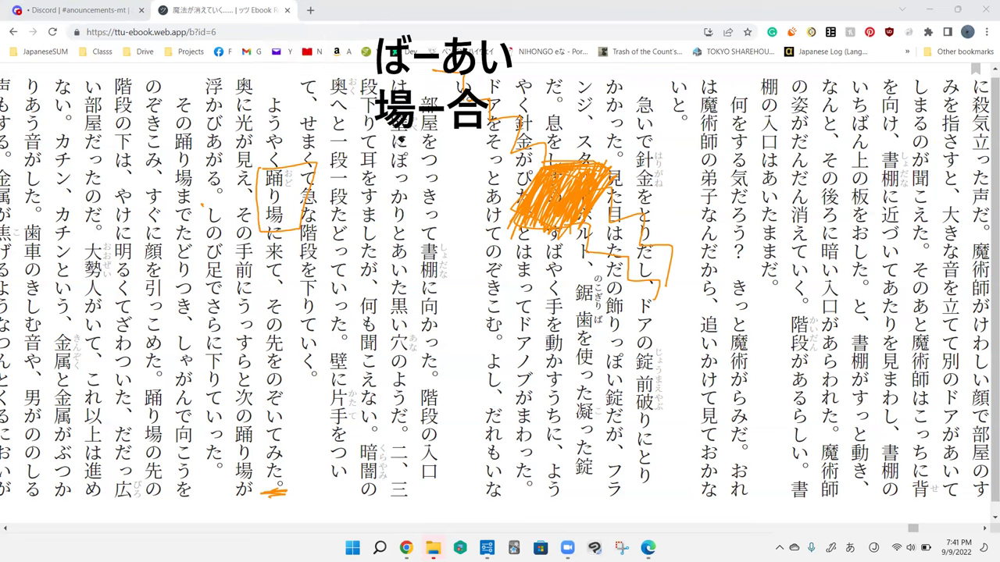
key("ctrl+z")
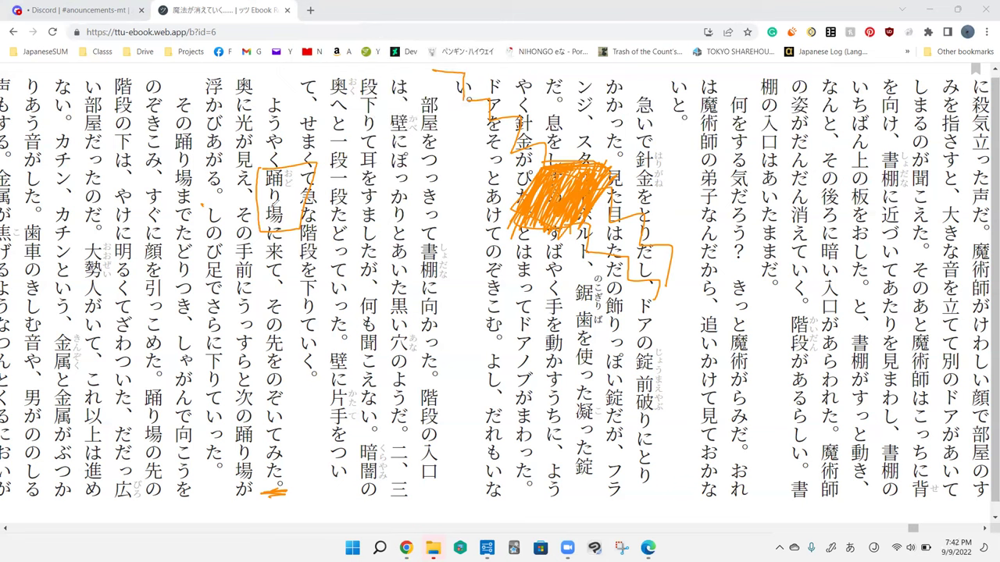
Step: Scribble orange strokes and loops over the passage, then clear all pen marks
mouse_move(547, 153)
left_mouse_down()
mouse_move(605, 215)
mouse_move(507, 235)
left_mouse_up()
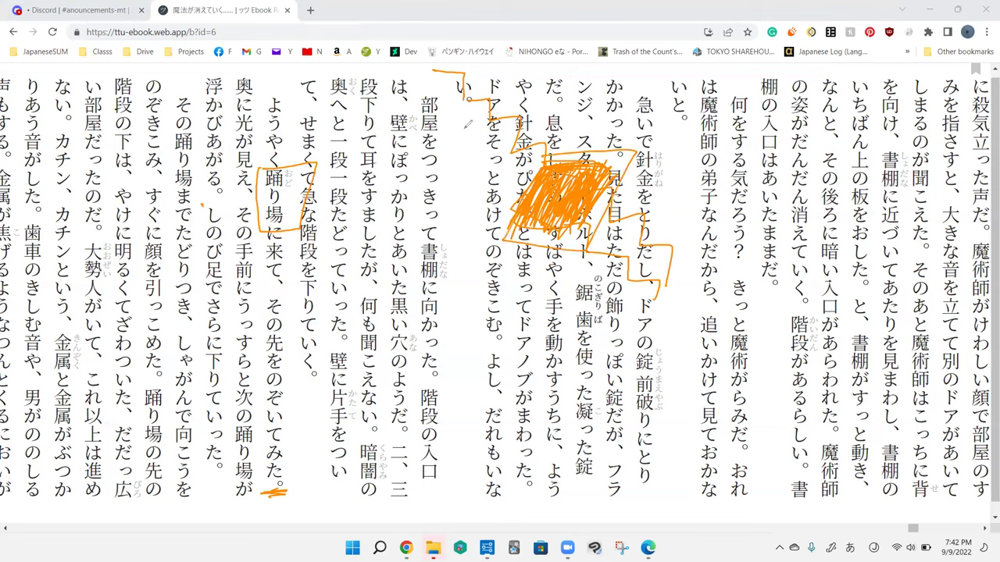
left_click_drag(442, 125, 451, 117)
mouse_move(483, 353)
left_mouse_down()
mouse_move(410, 265)
mouse_move(473, 207)
mouse_move(460, 140)
mouse_move(597, 59)
left_mouse_up()
mouse_move(410, 266)
left_mouse_down()
mouse_move(512, 308)
mouse_move(488, 196)
mouse_move(516, 309)
mouse_move(437, 219)
mouse_move(469, 274)
mouse_move(512, 226)
left_mouse_up()
mouse_move(397, 348)
left_mouse_down()
mouse_move(418, 386)
mouse_move(453, 367)
mouse_move(449, 412)
left_mouse_up()
mouse_move(450, 413)
left_mouse_down()
mouse_move(486, 414)
mouse_move(525, 364)
left_mouse_up()
left_click_drag(395, 344, 402, 442)
left_click_drag(425, 395, 429, 471)
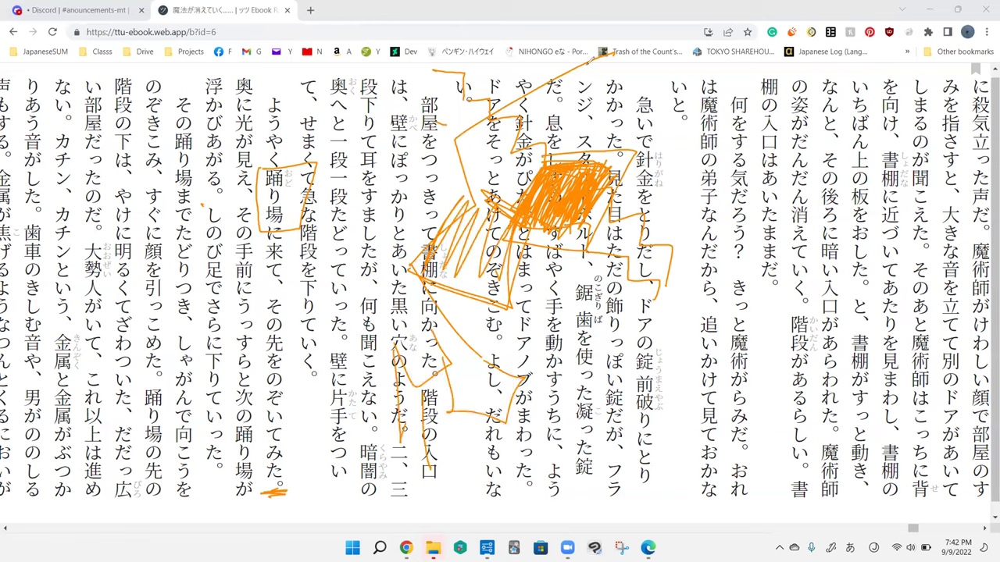
key("Escape")
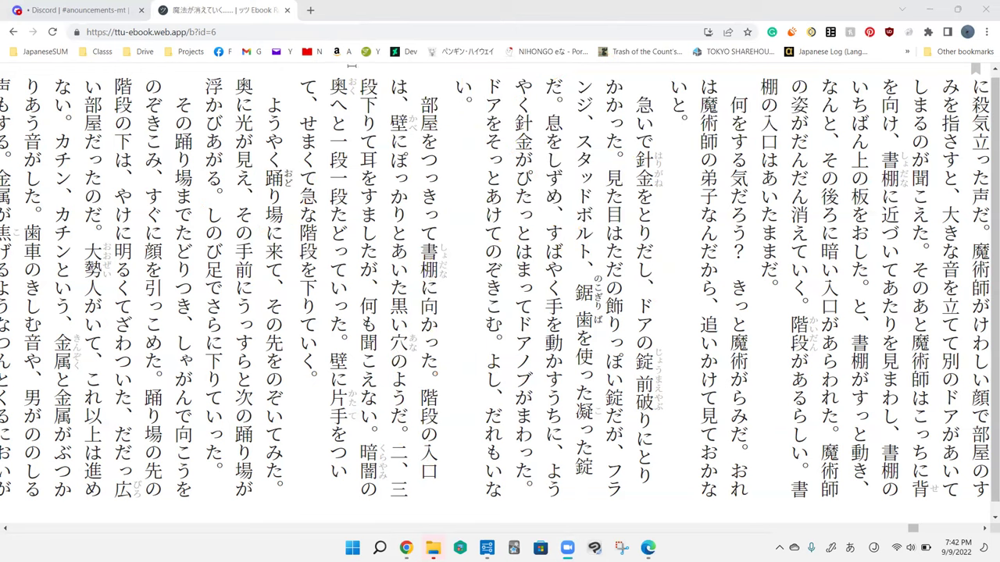
Step: View 踊り場 (dance hall, landing), circle those meanings, clear the marks, and close the entry
left_click(274, 180, "shift")
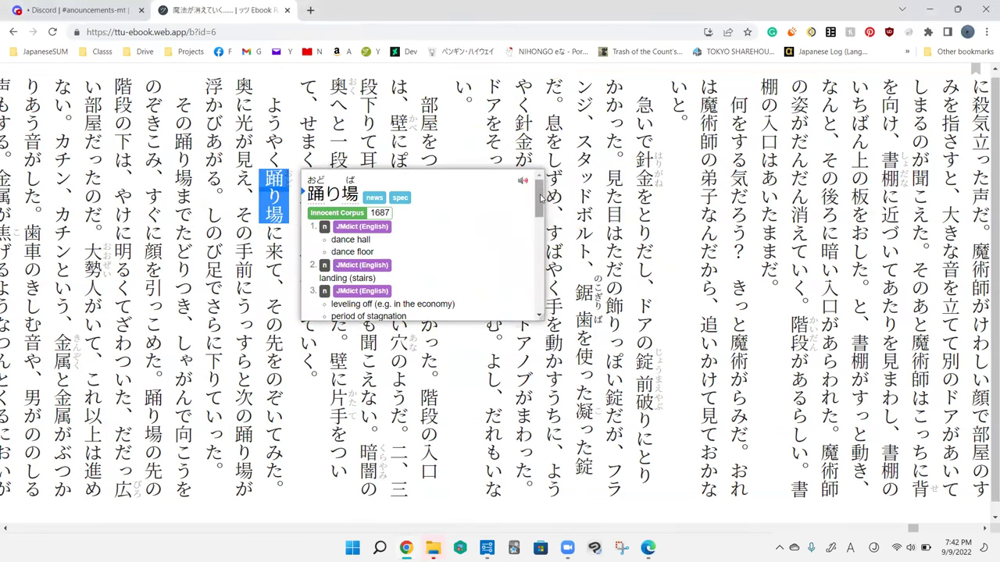
scroll(422, 235, "down", 2)
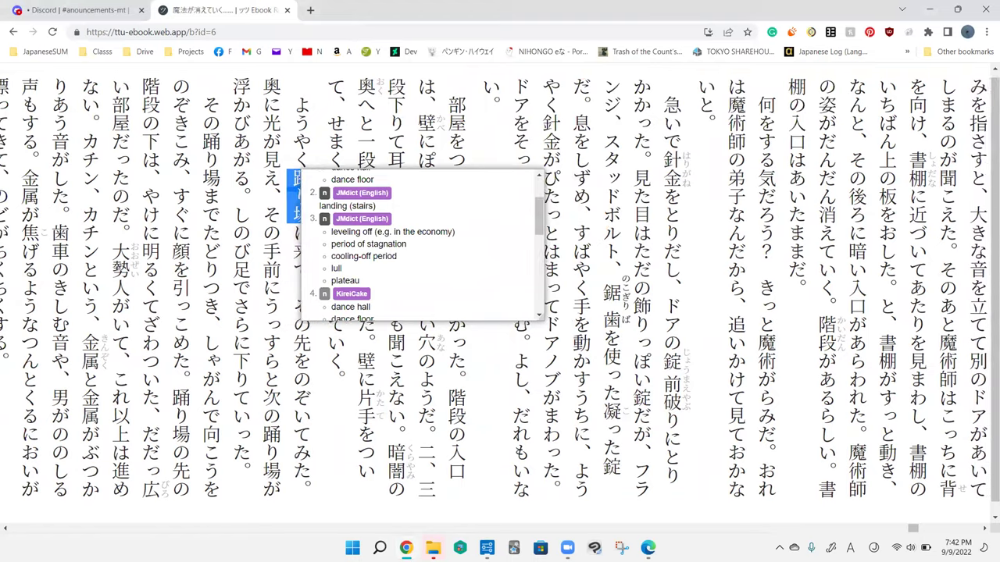
scroll(422, 235, "up", 2)
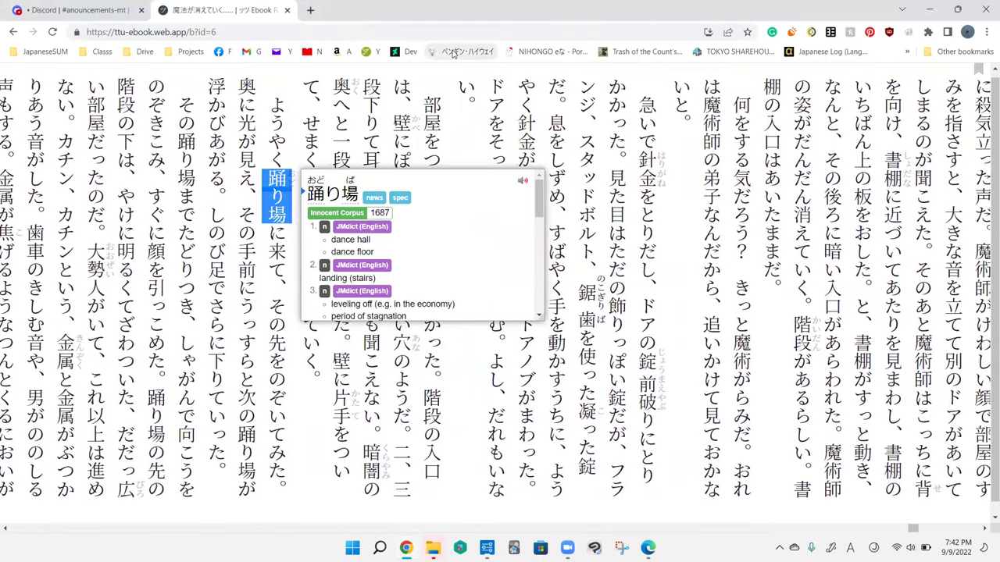
mouse_move(336, 231)
left_mouse_down()
mouse_move(320, 289)
mouse_move(387, 265)
mouse_move(313, 269)
mouse_move(371, 301)
left_mouse_up()
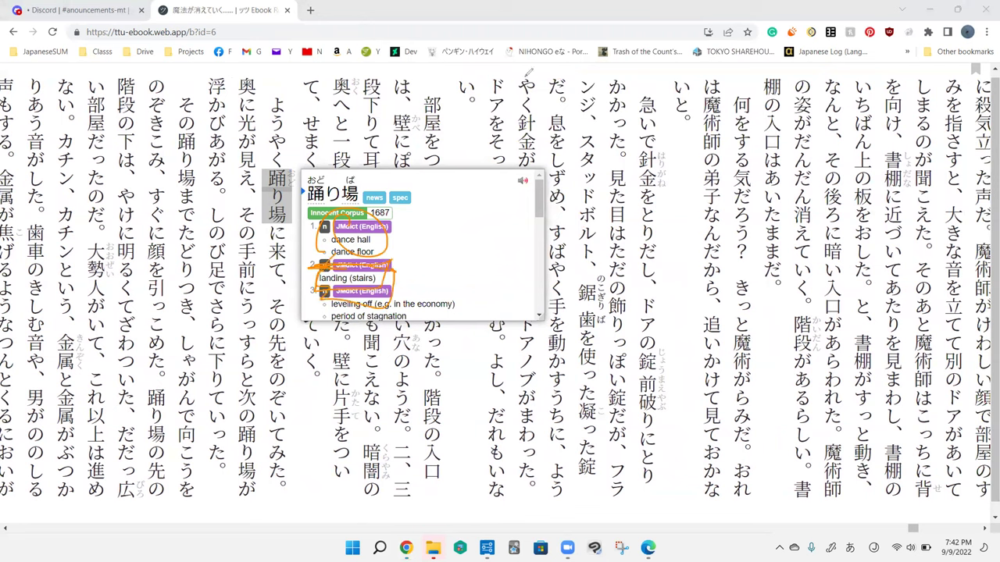
key("Escape")
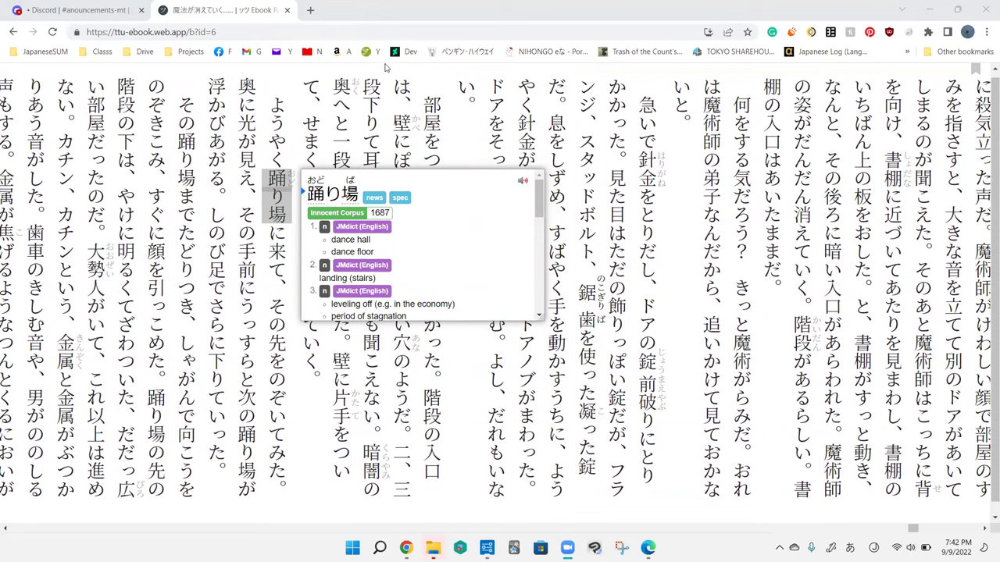
left_click(385, 66)
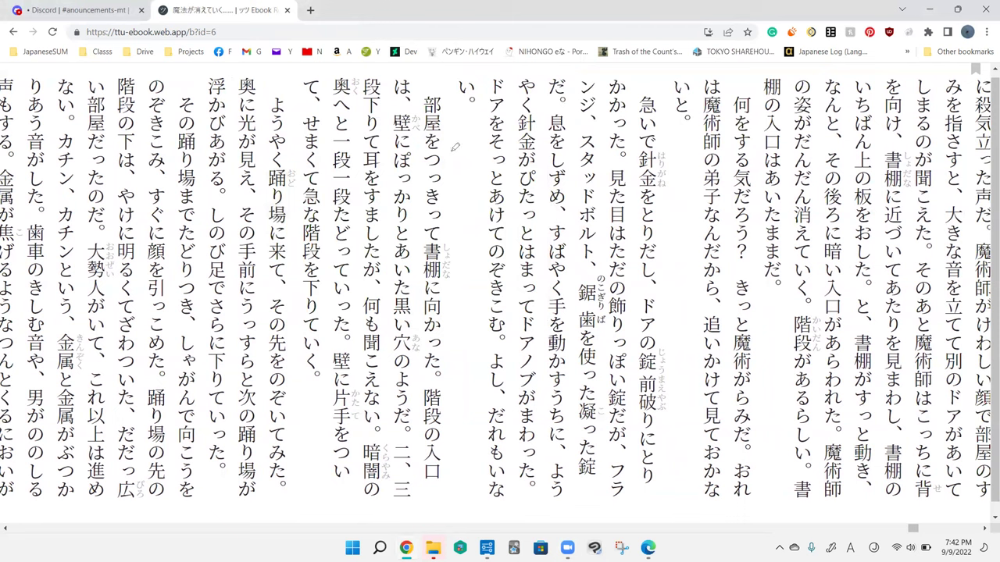
Step: Doodle a smiley over the text, add a short orange stroke beside 見え, then erase the doodle
left_click_drag(443, 182, 506, 170)
left_click_drag(466, 239, 511, 226)
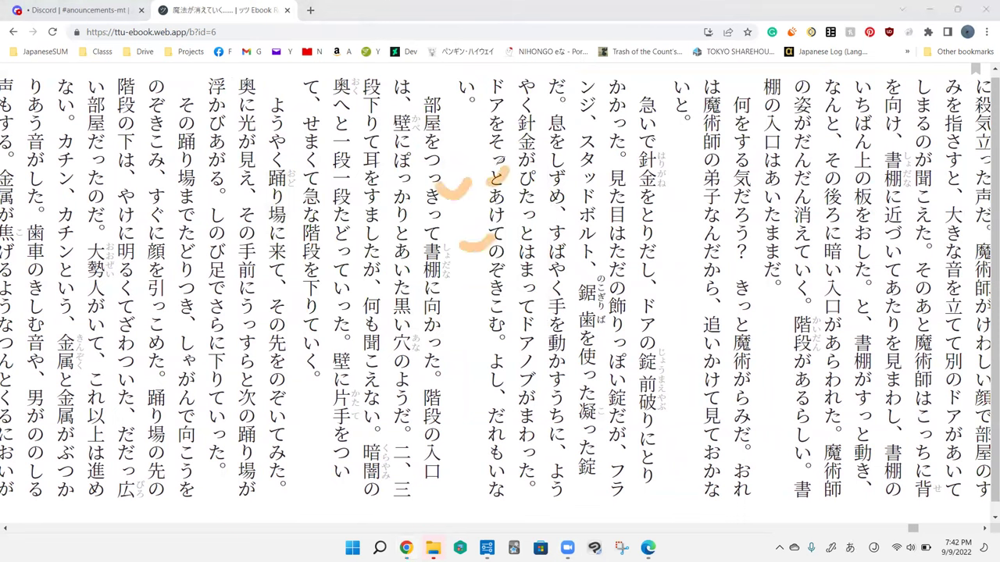
left_click_drag(258, 175, 258, 213)
left_click_drag(460, 288, 461, 286)
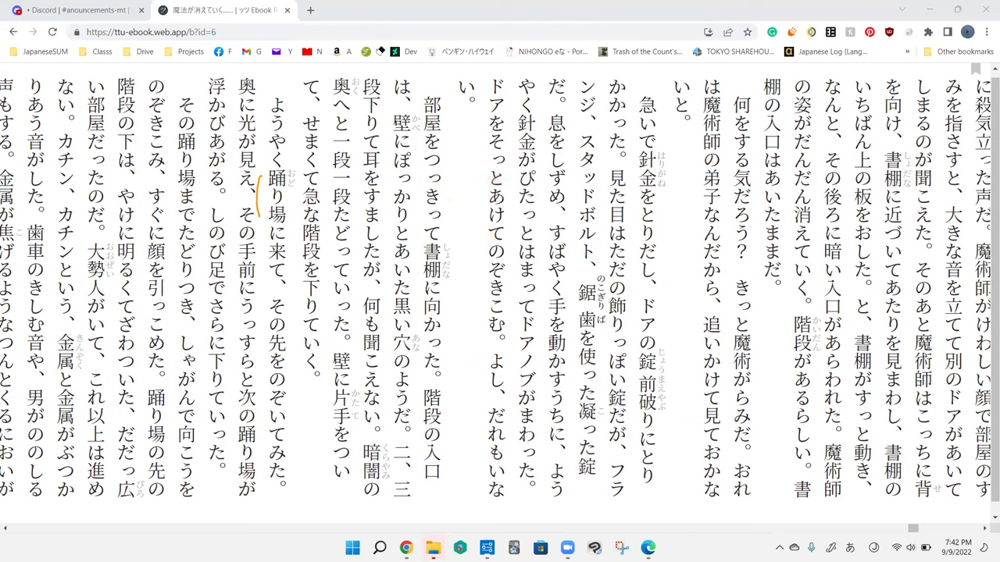
scroll(499, 282, "down", 5)
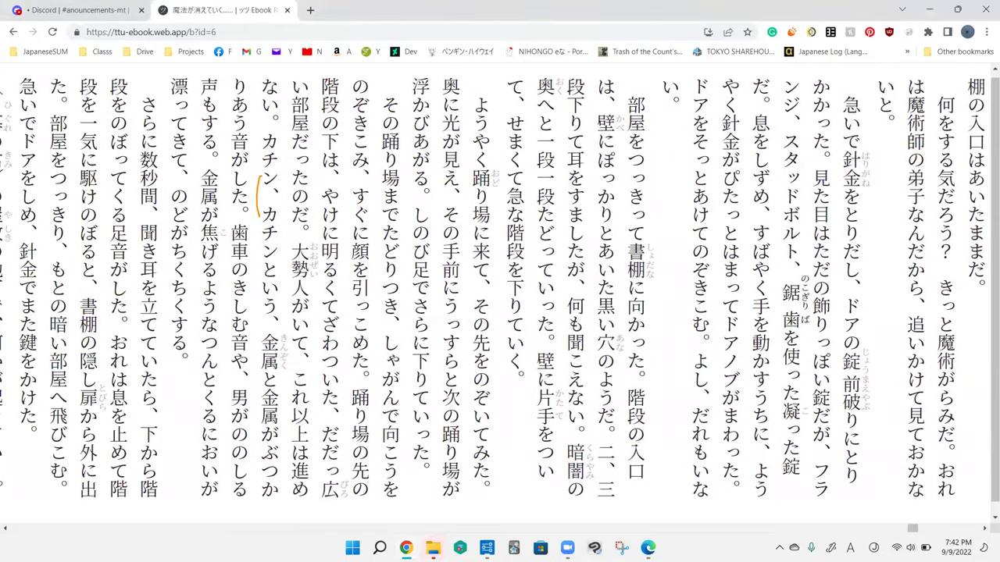
scroll(500, 281, "down", 5)
Step: Look up のかも and 射手 (いて) in the dictionary, then dismiss the popup
key("shift")
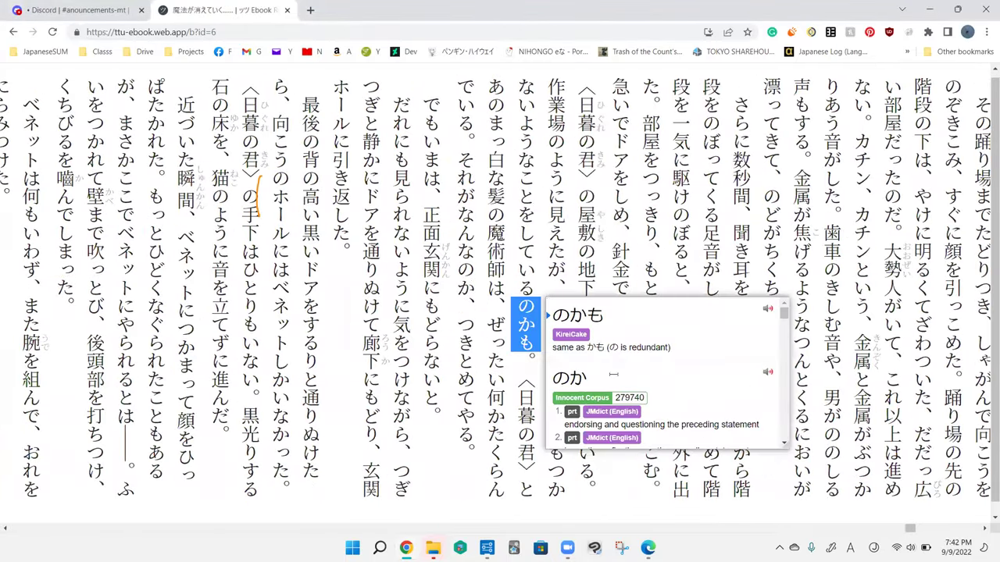
scroll(785, 428, "up", 5)
scroll(785, 428, "up", 3)
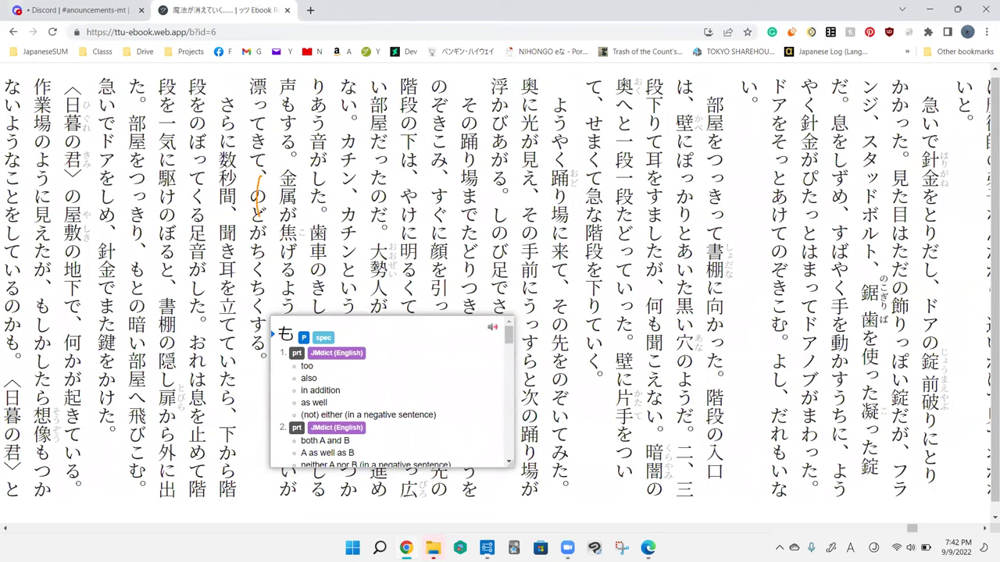
scroll(500, 281, "down", 3)
scroll(500, 281, "down", 5)
scroll(500, 281, "up", 3)
key("shift")
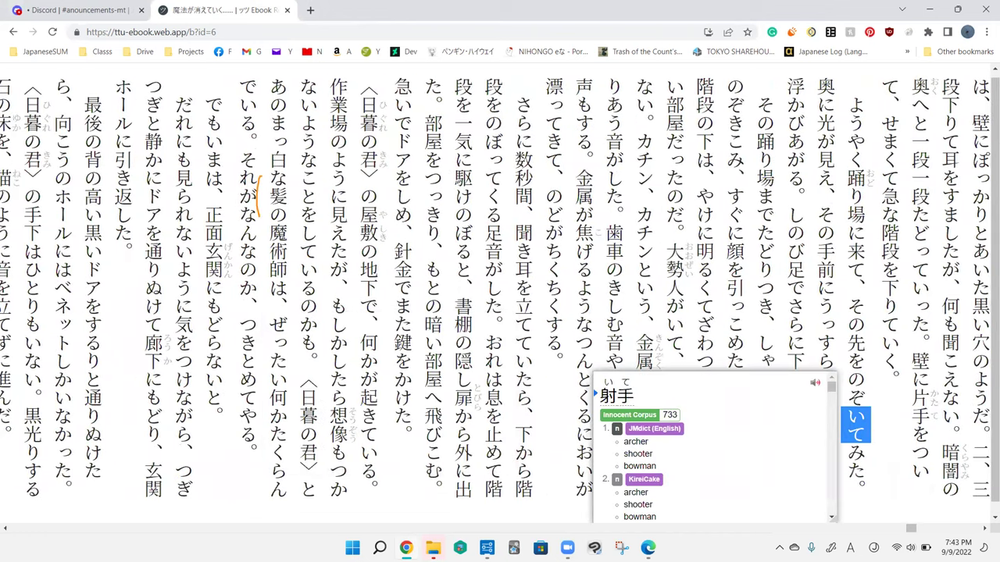
scroll(500, 281, "up", 3)
scroll(500, 281, "up", 3)
scroll(500, 281, "up", 3)
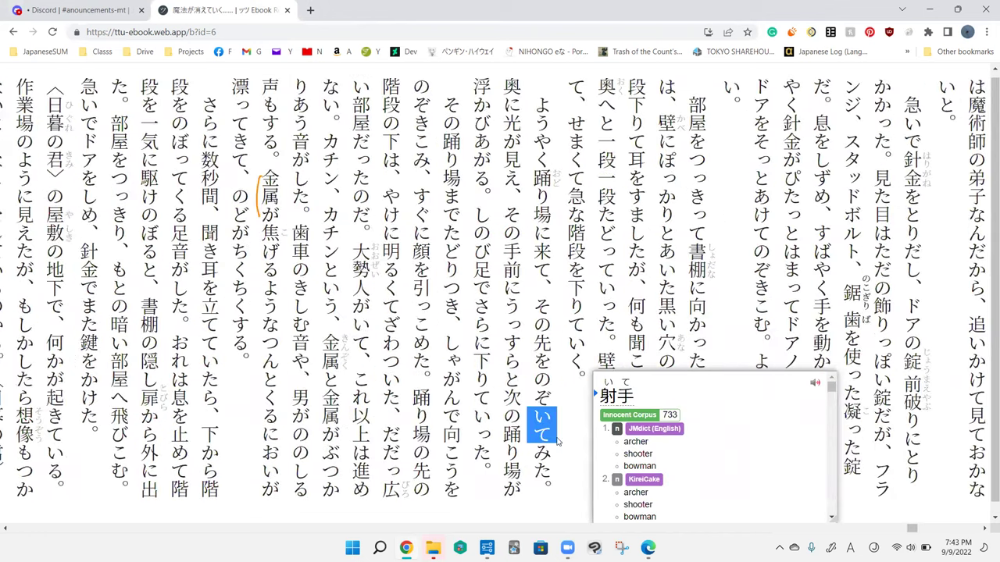
left_click(588, 463)
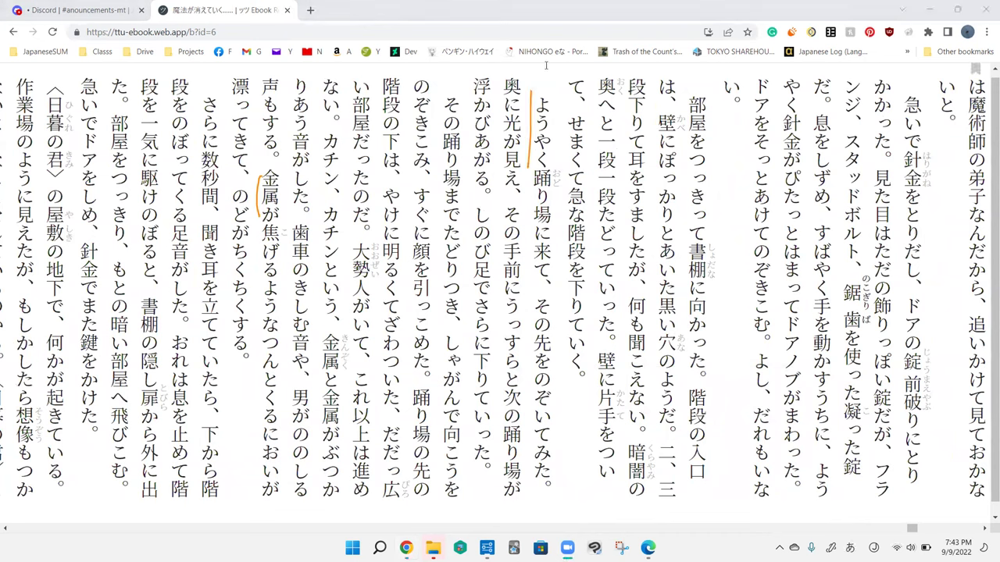
type("a")
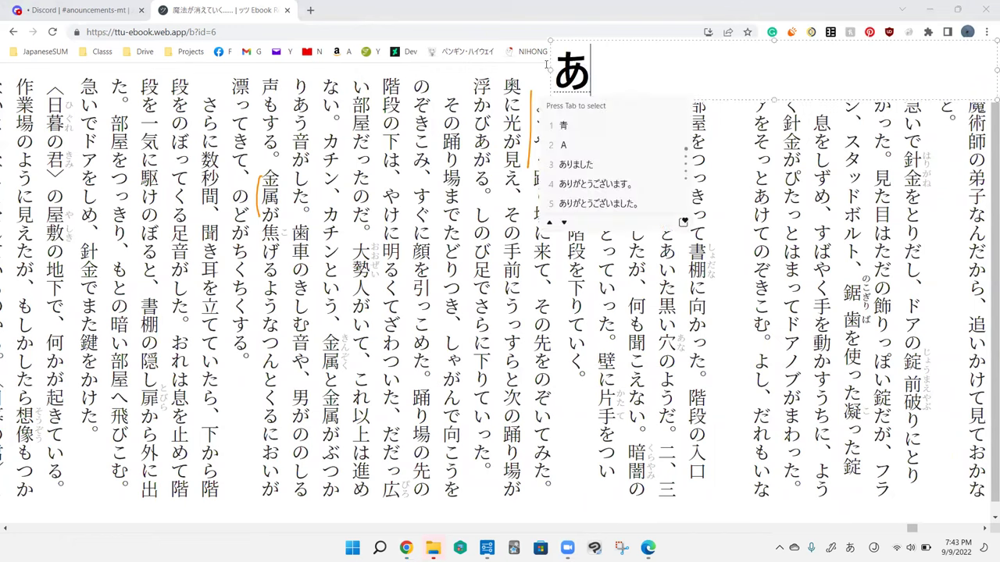
Step: Enter やっと in the search box, then clear it and close the search overlay
key("BackSpace")
type("yatto")
key("space")
key("space")
key("space")
key("space")
key("space")
key("space")
key("space")
key("space")
key("space")
key("space")
key("space")
key("space")
key("space")
key("space")
key("space")
key("space")
key("space")
key("space")
key("space")
key("space")
key("space")
key("space")
key("space")
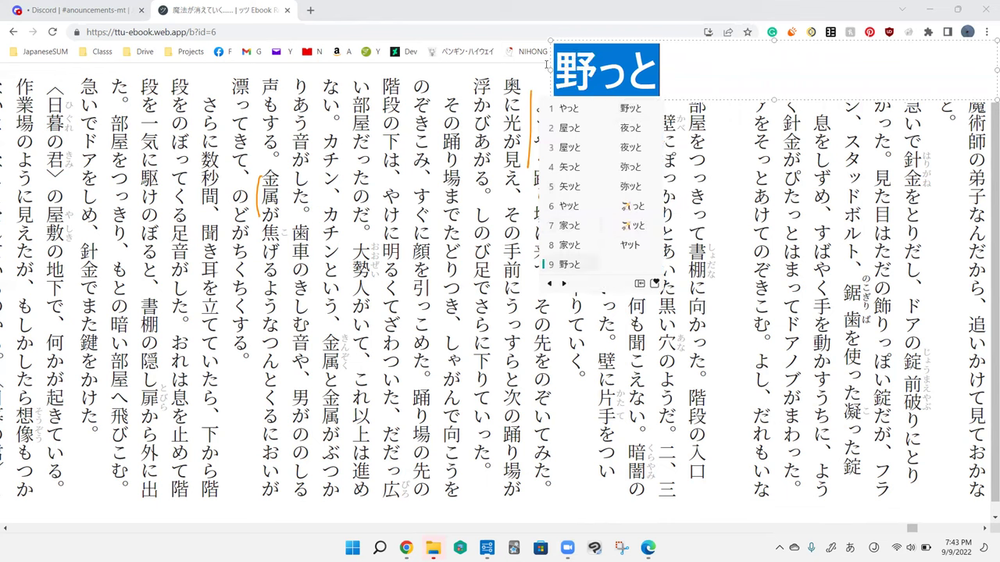
key("BackSpace")
key("BackSpace")
key("BackSpace")
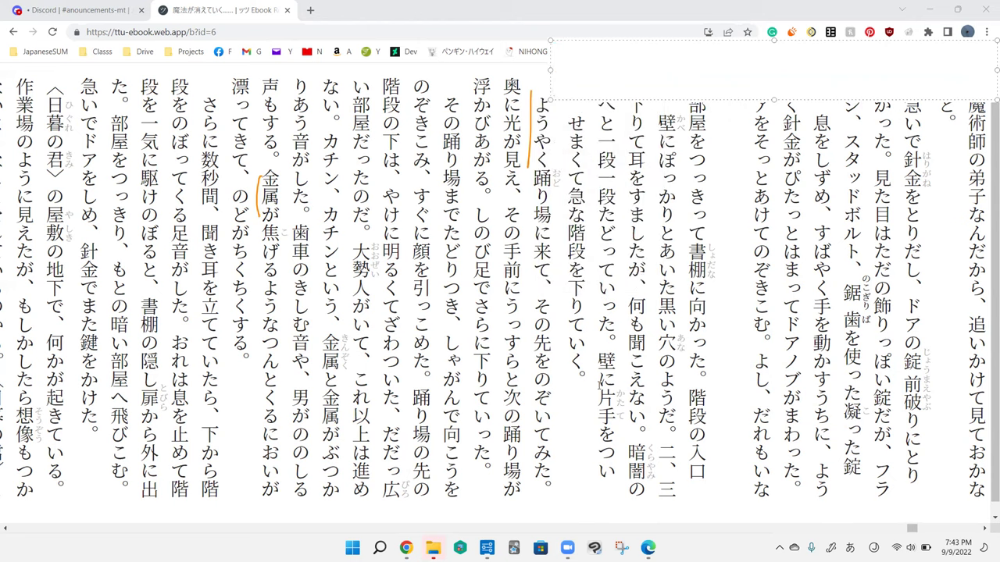
key("Escape")
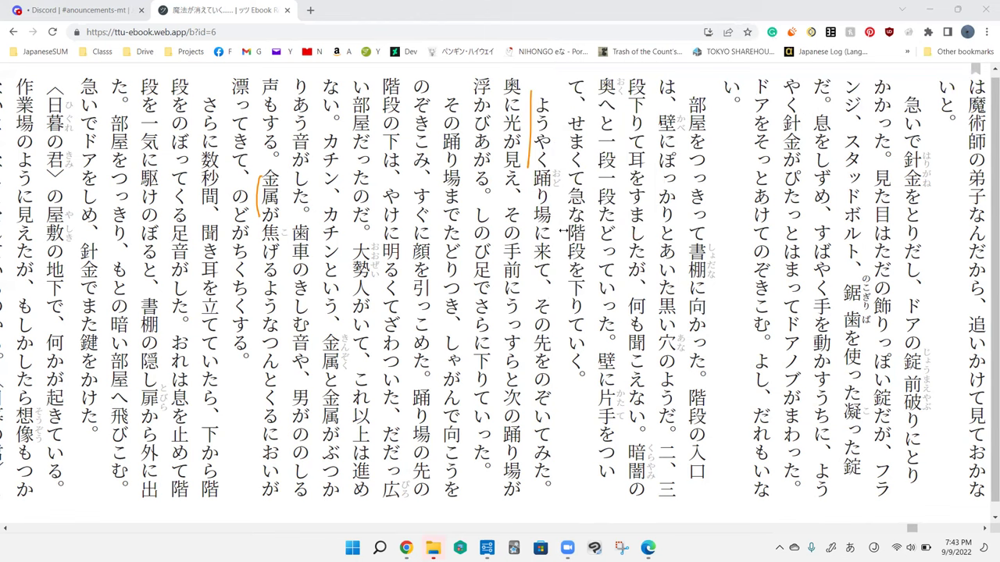
type("youk")
Step: Compose ようやく and commit the kanji 漸く as the note text
key("BackSpace")
type("yak")
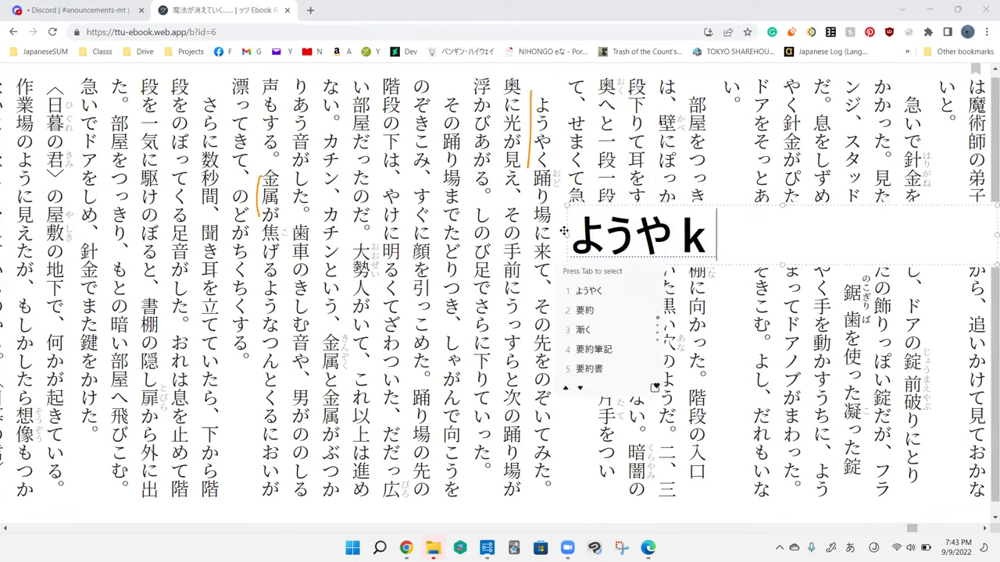
type("u")
key("space")
key("space")
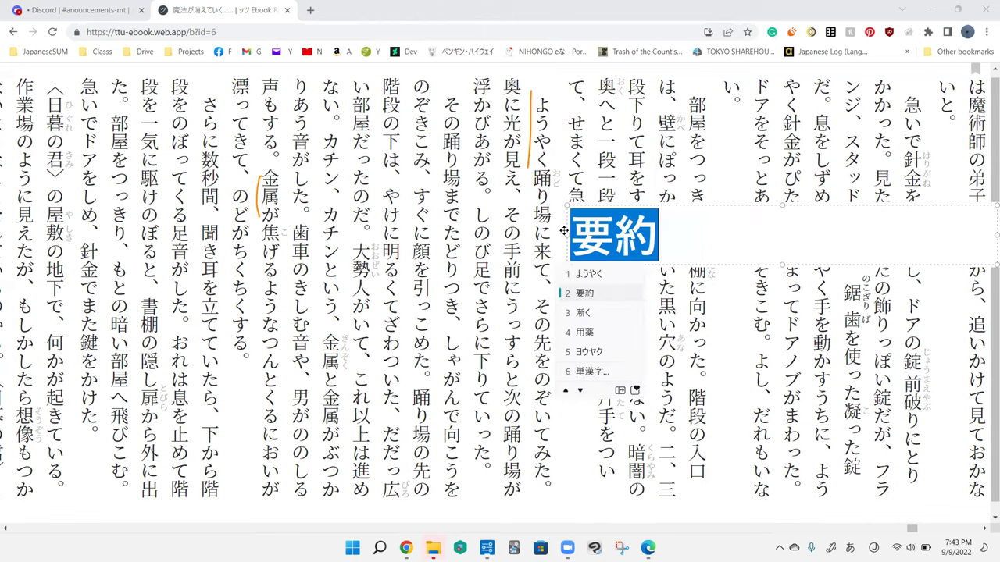
key("space")
key("Return")
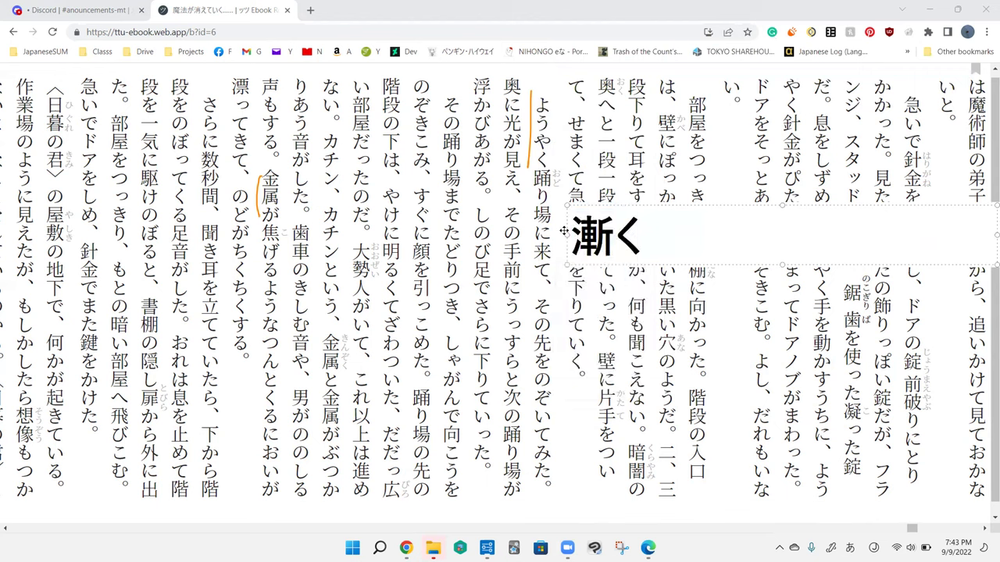
Step: Edit the note to read 漸と by inserting と and deleting く
key("Return")
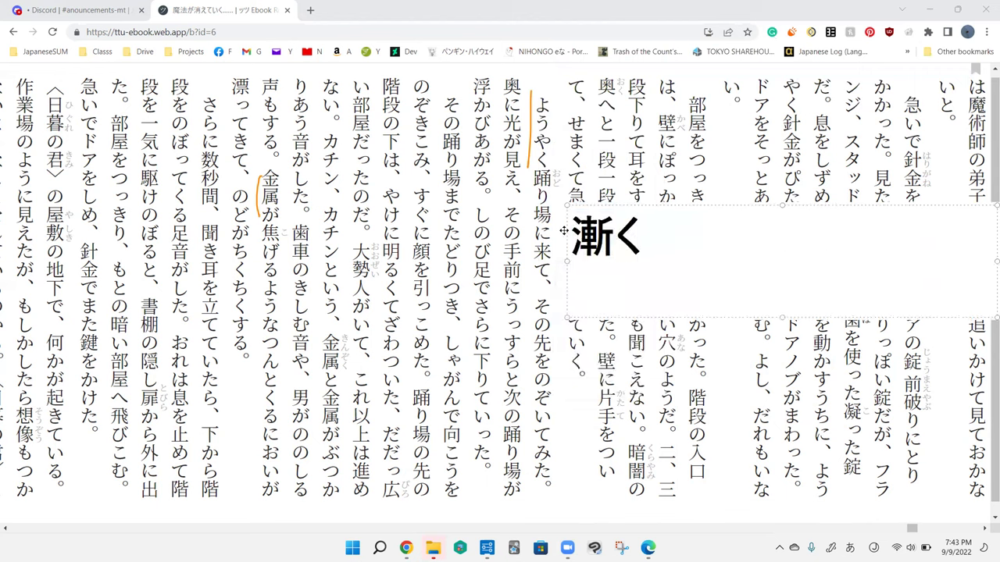
type("t")
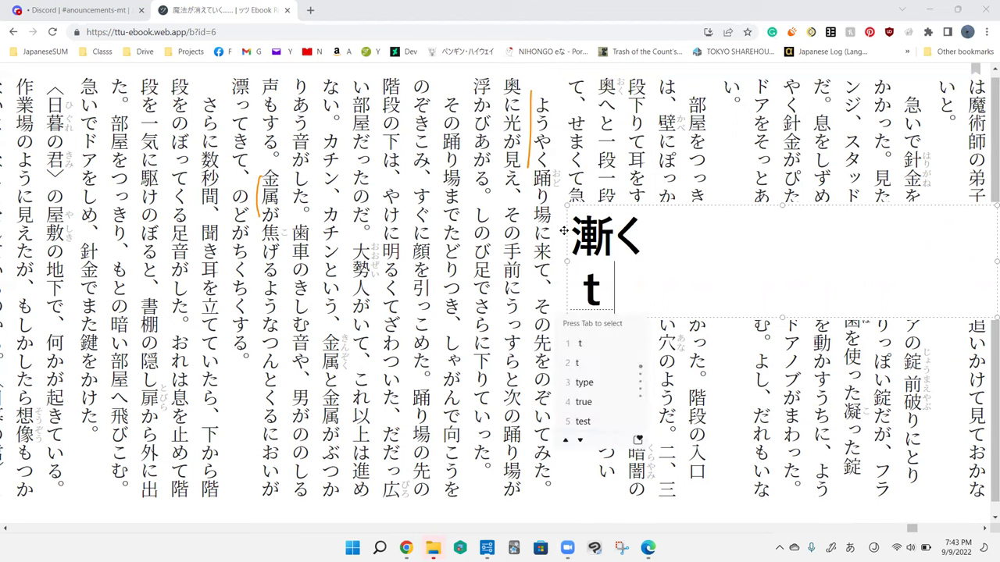
type("o")
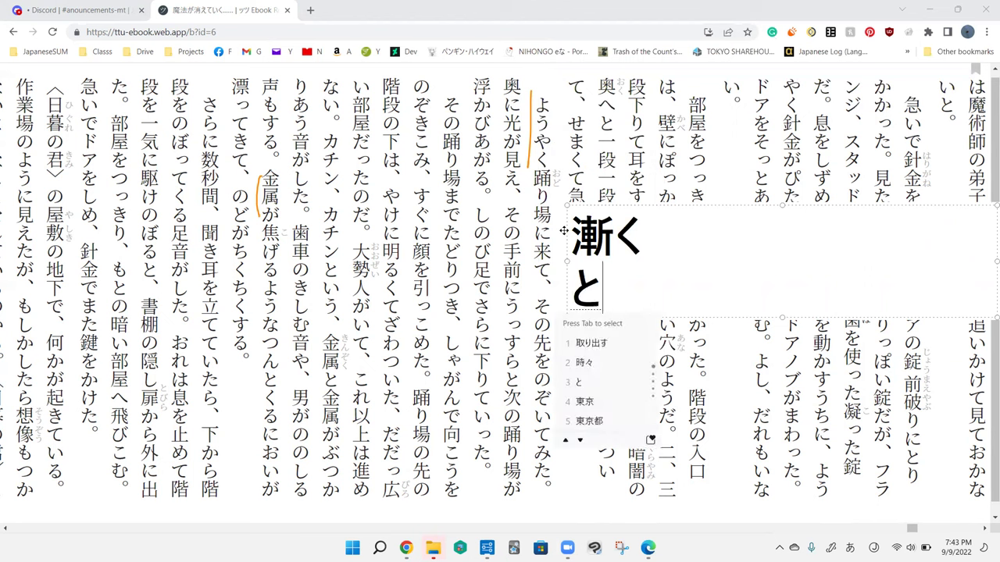
key("BackSpace")
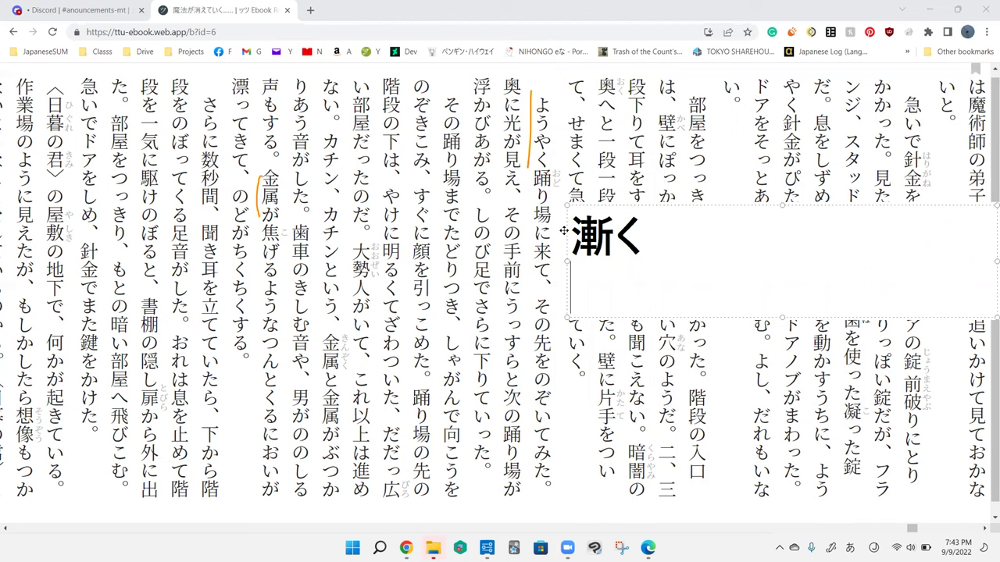
key("Up")
key("Right")
type("to")
key("Return")
key("Delete")
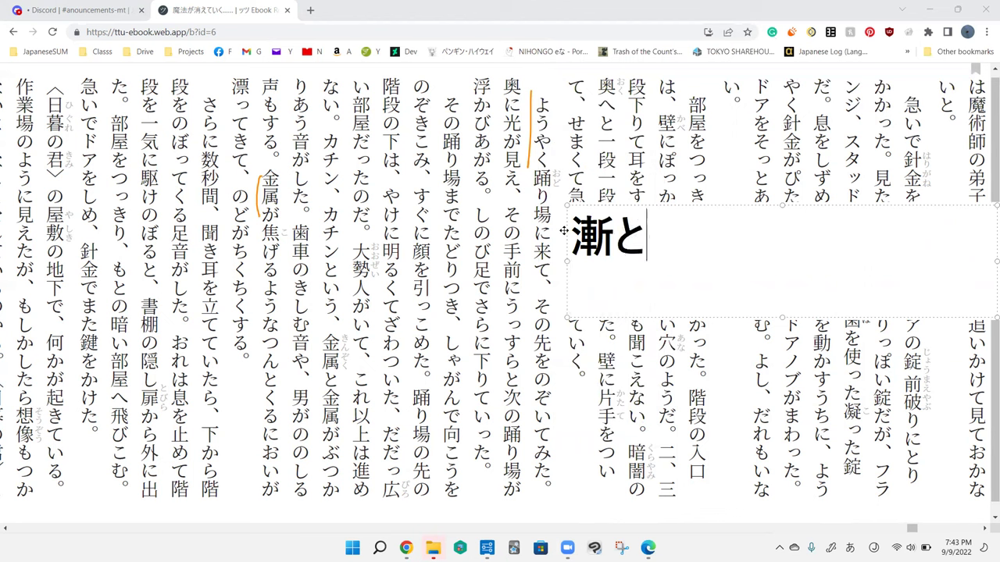
left_click(582, 438)
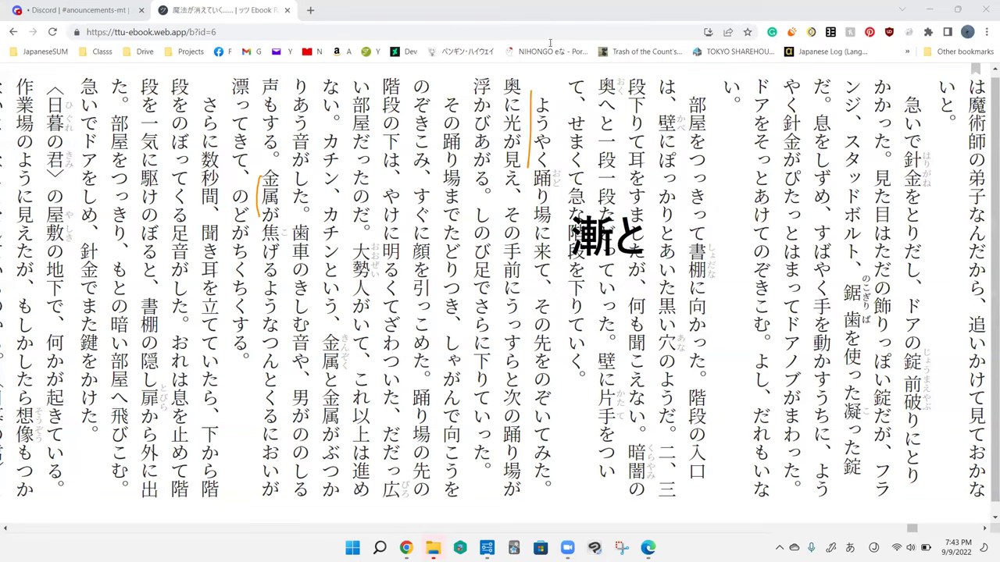
Step: Remove the 漸と note, bracket 奥, mark 段下, and undo the scribbles around のぞいてみた
left_click_drag(522, 79, 502, 75)
key("ctrl+z")
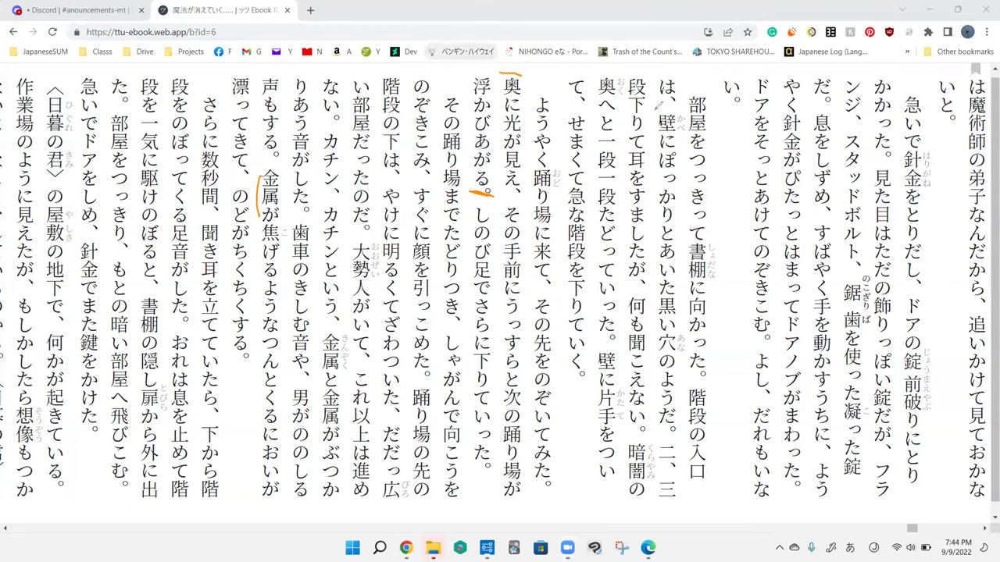
mouse_move(648, 83)
left_mouse_down()
mouse_move(625, 109)
mouse_move(666, 135)
mouse_move(632, 86)
mouse_move(646, 108)
left_mouse_up()
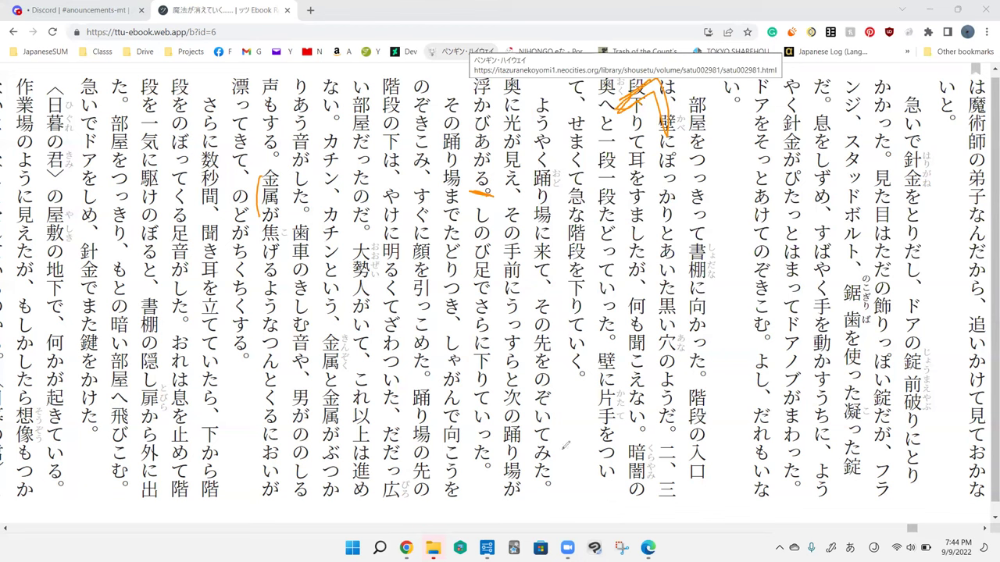
left_click_drag(531, 367, 533, 473)
mouse_move(541, 369)
left_mouse_down()
mouse_move(574, 480)
mouse_move(531, 484)
left_mouse_up()
left_click_drag(519, 426, 567, 444)
left_click_drag(523, 332, 525, 475)
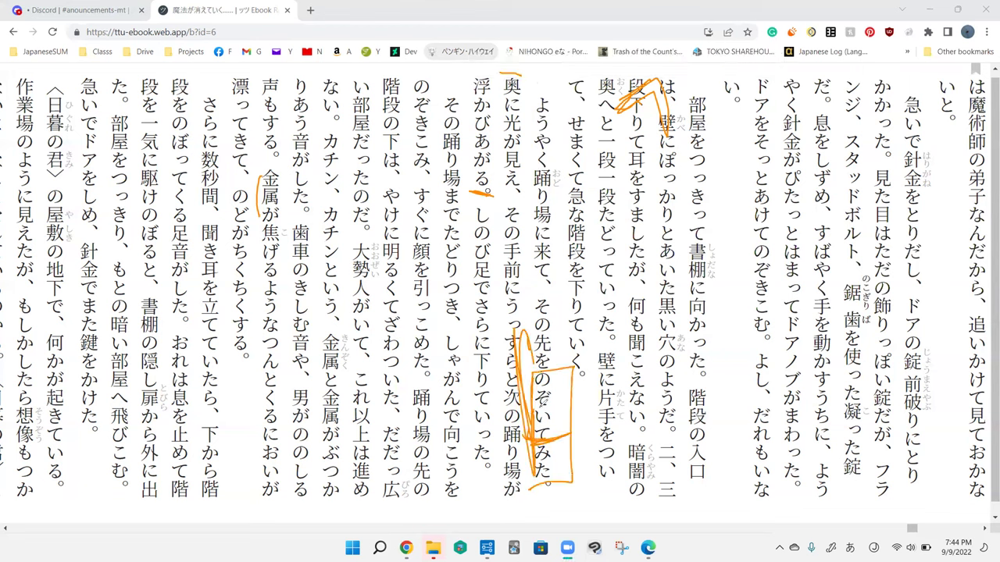
left_click_drag(532, 361, 538, 418)
key("ctrl+z")
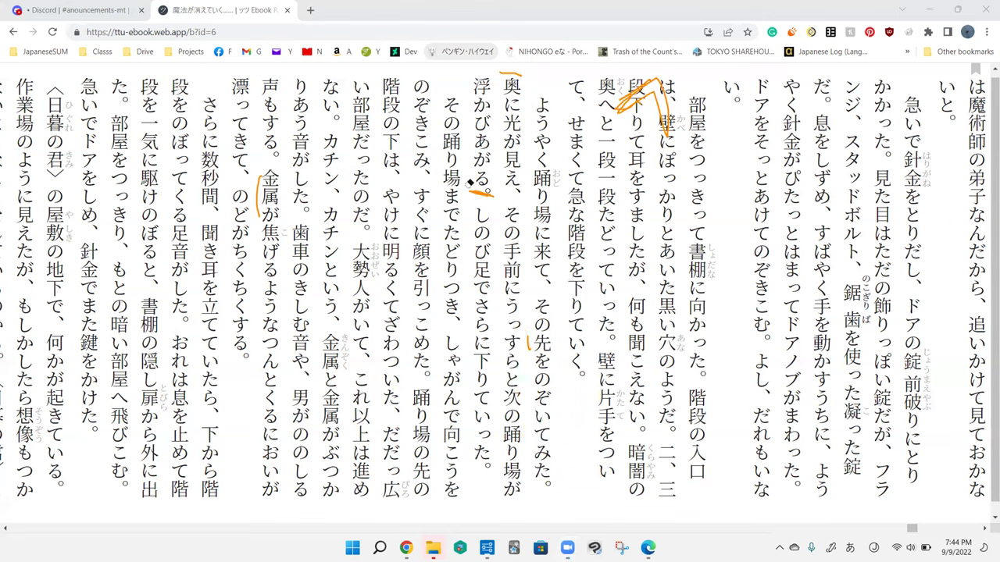
Step: Circle その先を and stroke along 段下りて耳を, then undo both
mouse_move(526, 332)
left_mouse_down()
mouse_move(529, 350)
mouse_move(539, 305)
left_mouse_up()
mouse_move(595, 280)
left_mouse_down()
mouse_move(630, 252)
mouse_move(645, 184)
left_mouse_up()
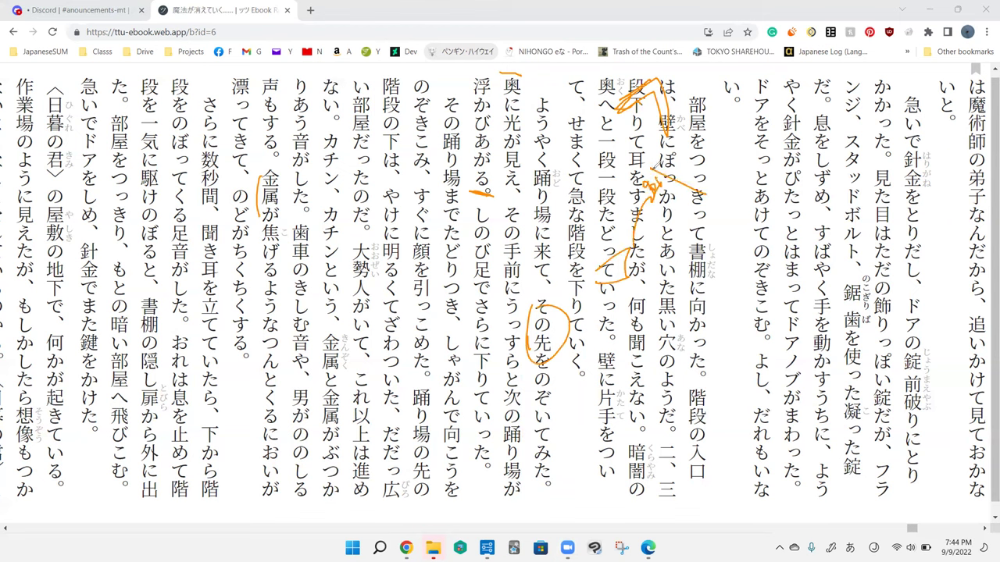
key("ctrl+z")
key("ctrl+z")
key("ctrl+z")
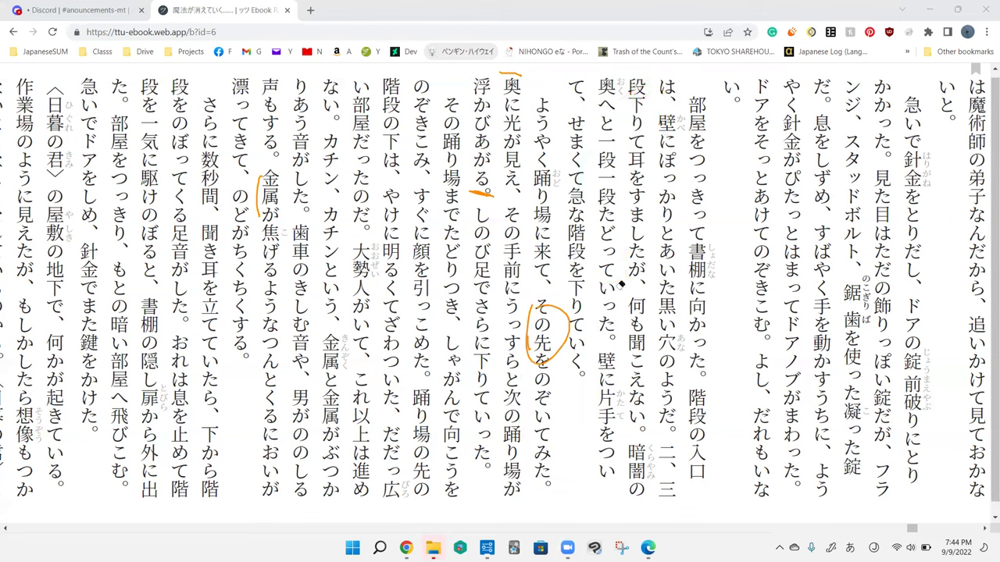
key("ctrl+z")
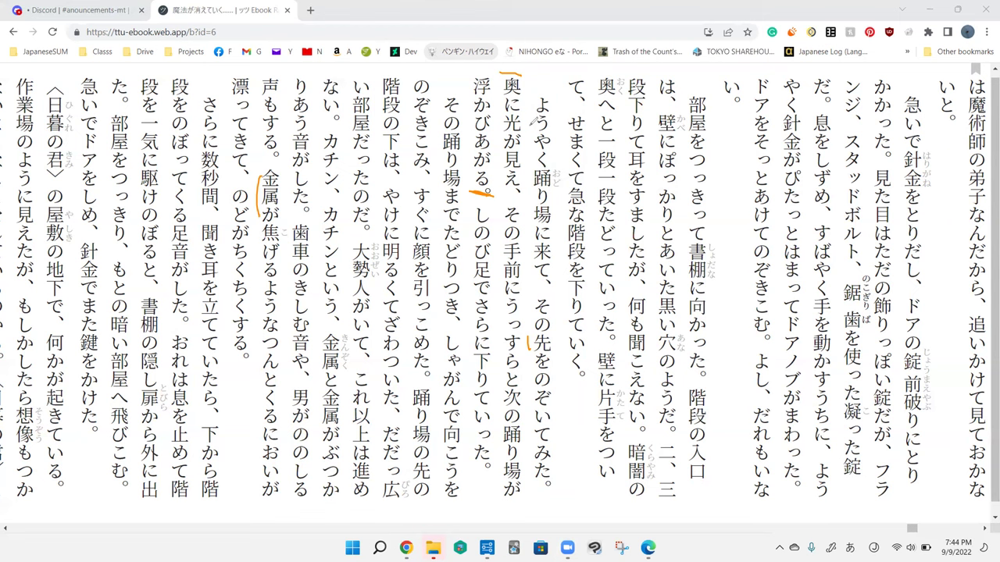
Step: Mark ようやく, underline 来て, and draw an orange line beside うっすら
left_click_drag(535, 92, 543, 166)
left_click_drag(528, 248, 540, 277)
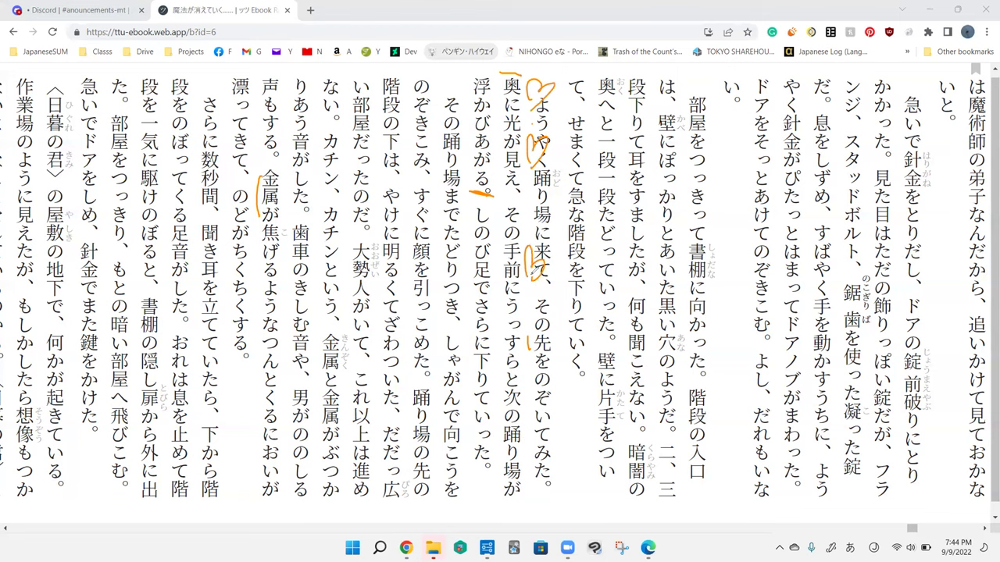
key("ctrl+z")
left_click_drag(530, 256, 572, 265)
left_click_drag(500, 303, 500, 370)
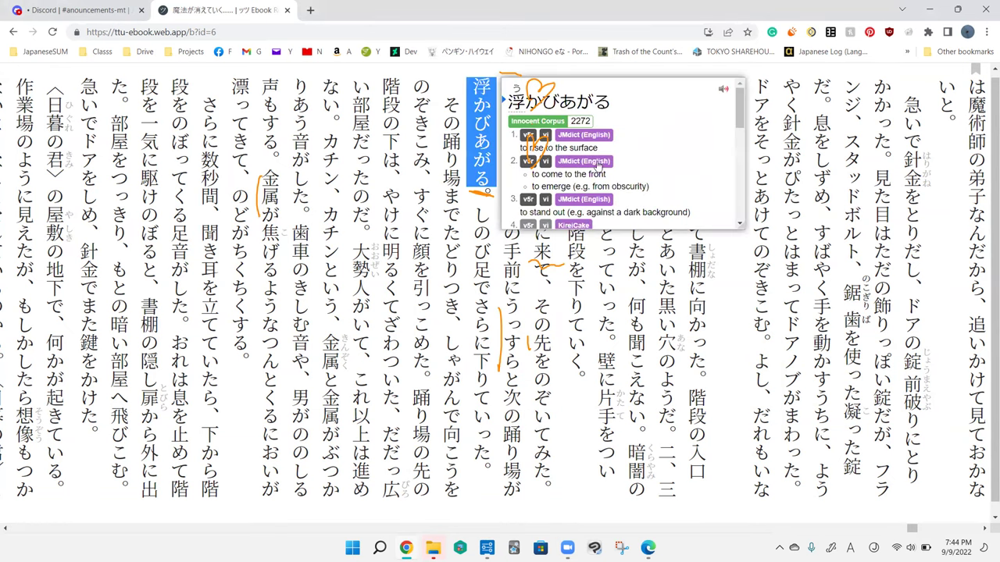
mouse_move(486, 141)
scroll(500, 312, "up", 1)
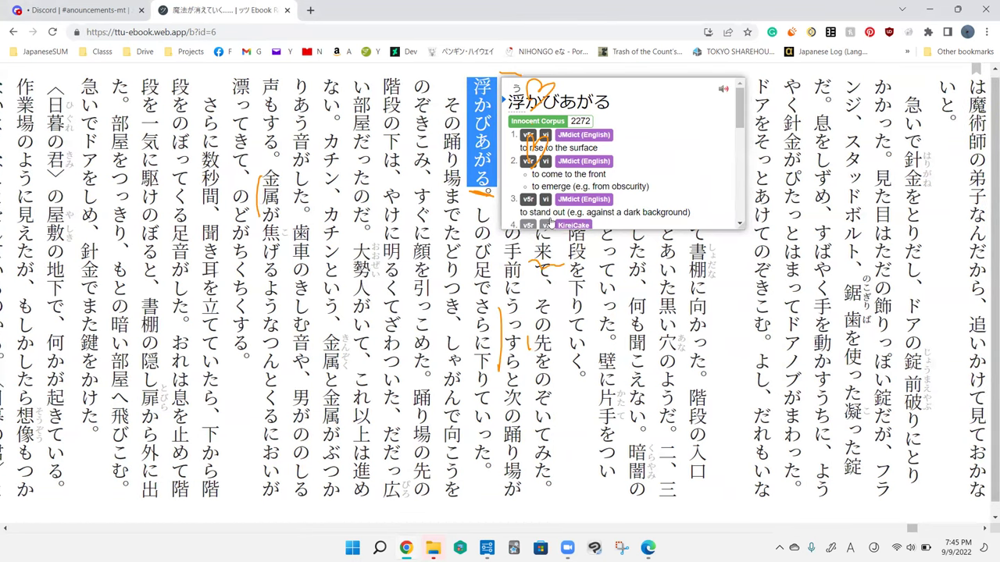
left_click(534, 57)
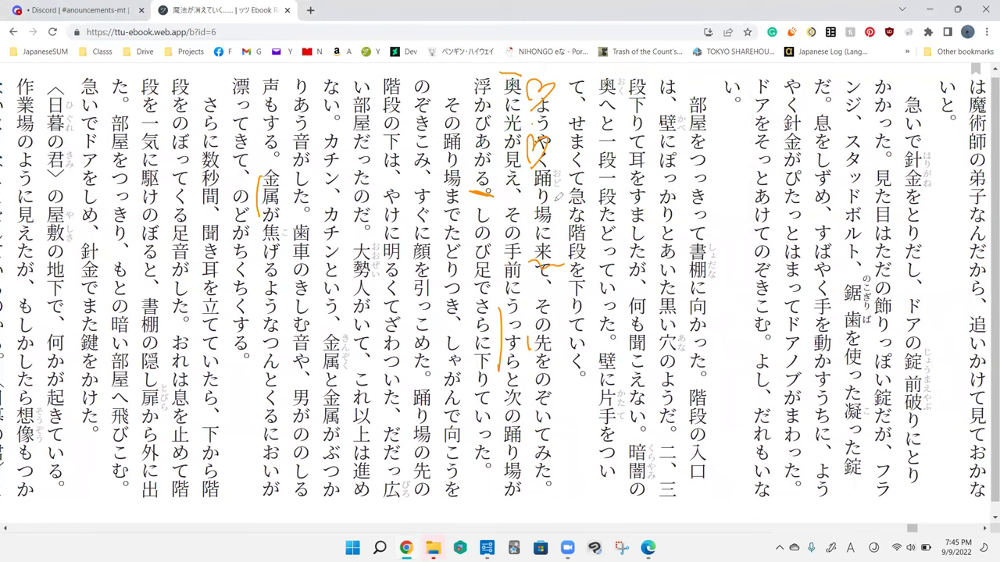
key("ctrl+z")
key("ctrl+z")
key("ctrl+z")
key("ctrl+z")
key("ctrl+z")
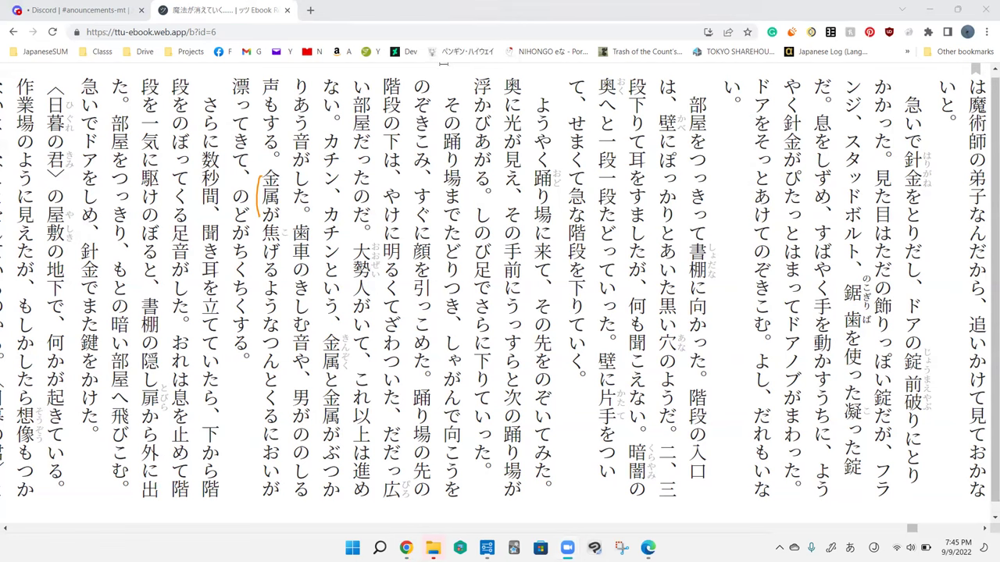
key("shift")
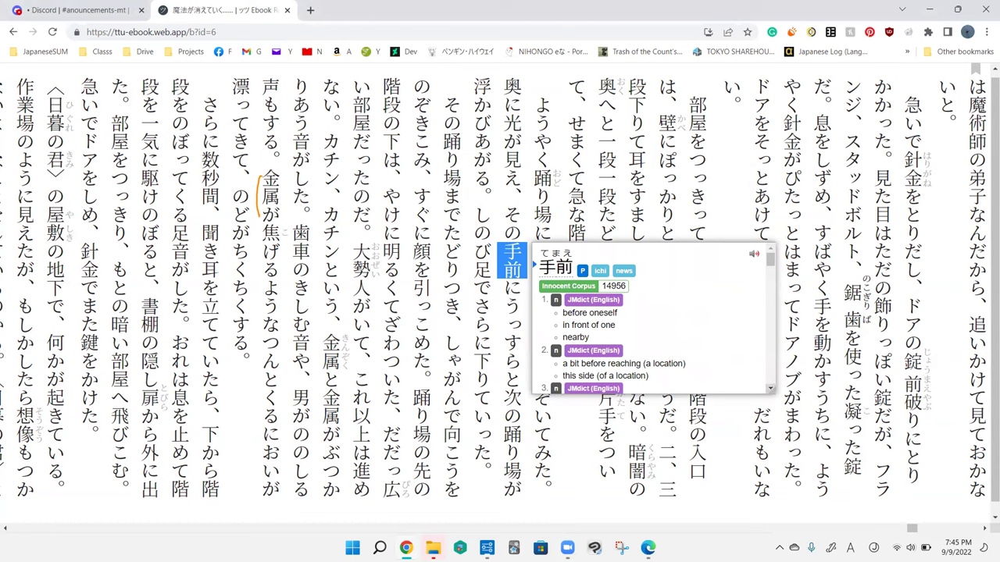
scroll(769, 388, "down", 2)
left_click(579, 366)
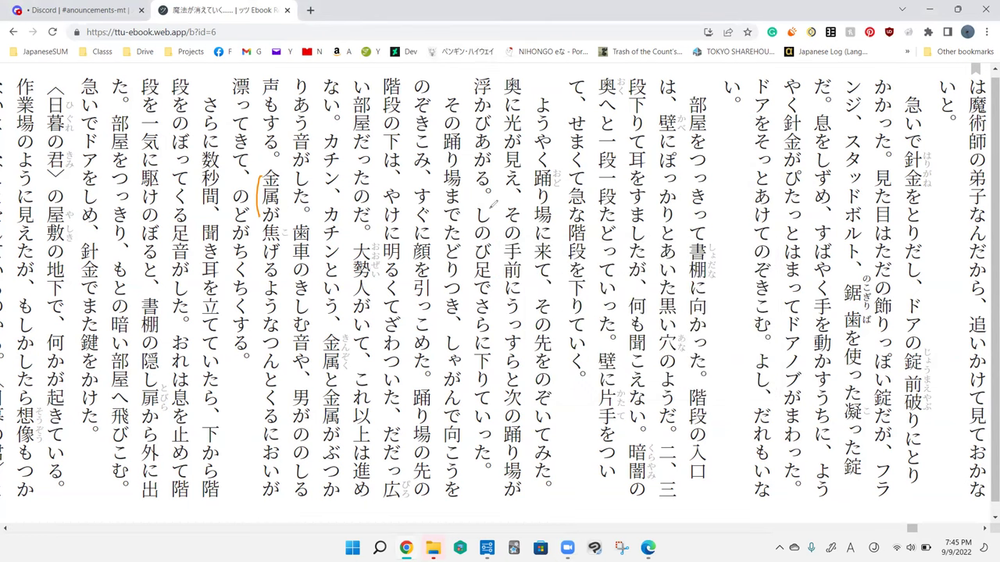
Step: Draw orange brackets around the しのび足 sentence, ending near いった
left_click_drag(466, 200, 504, 202)
mouse_move(489, 464)
left_mouse_down()
mouse_move(469, 471)
mouse_move(497, 475)
left_mouse_up()
left_click_drag(503, 197, 498, 216)
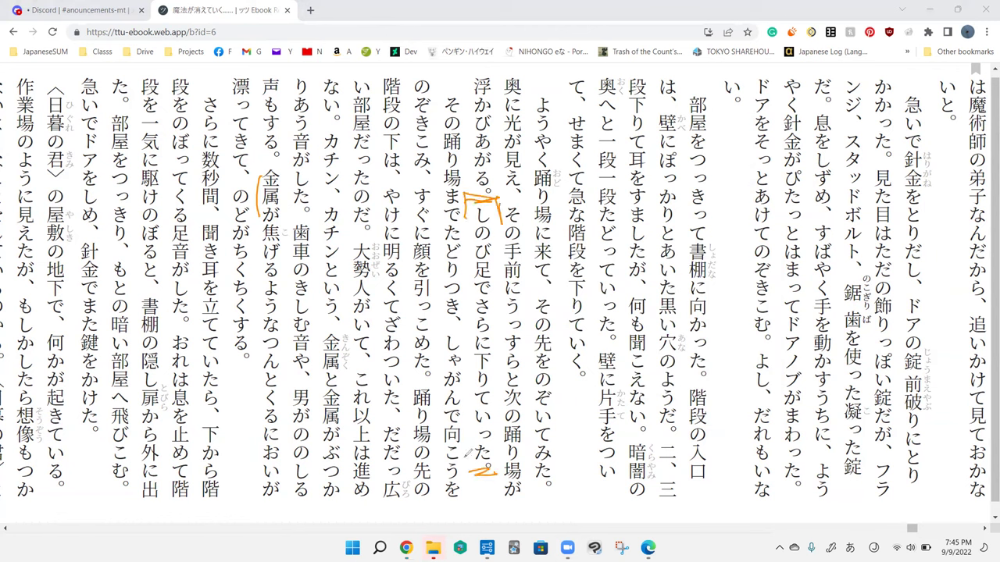
mouse_move(465, 444)
left_mouse_down()
mouse_move(458, 471)
mouse_move(508, 465)
left_mouse_up()
Step: Add orange marks down the column and on 階段, circle 来, and scribble over 急な
left_click(495, 295)
left_click_drag(461, 236, 457, 280)
mouse_move(563, 246)
left_mouse_down()
mouse_move(594, 207)
mouse_move(555, 211)
mouse_move(539, 253)
left_mouse_up()
mouse_move(585, 228)
left_mouse_down()
mouse_move(594, 266)
mouse_move(544, 235)
mouse_move(561, 269)
mouse_move(600, 262)
left_mouse_up()
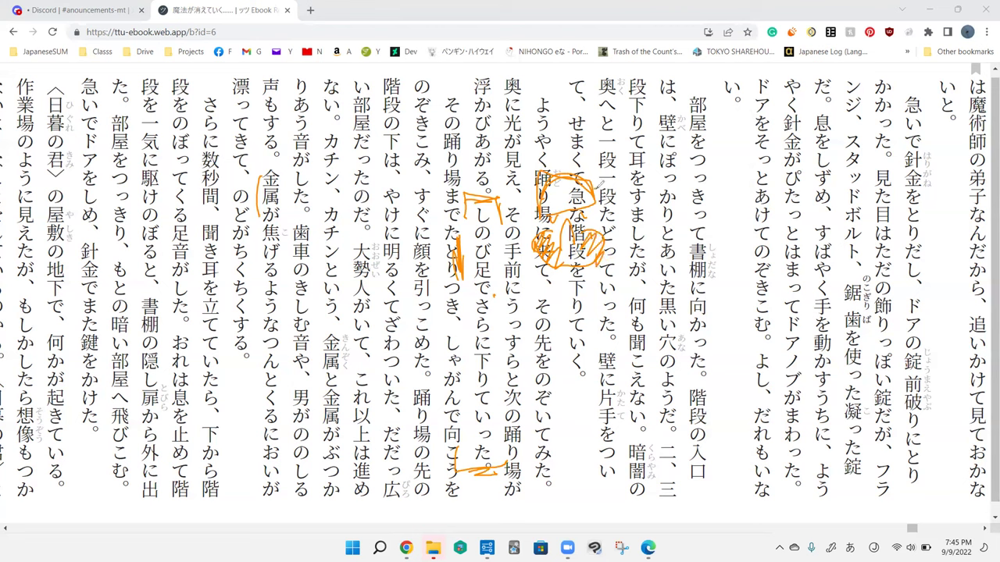
mouse_move(597, 192)
left_mouse_down()
mouse_move(578, 203)
mouse_move(539, 202)
mouse_move(562, 207)
left_mouse_up()
Step: Scribble black over 踊り場 and undo it, then add a black stroke beside しのび and look it up
left_click_drag(542, 175, 595, 210)
mouse_move(555, 241)
left_mouse_down()
mouse_move(532, 262)
mouse_move(577, 223)
mouse_move(589, 269)
mouse_move(606, 257)
left_mouse_up()
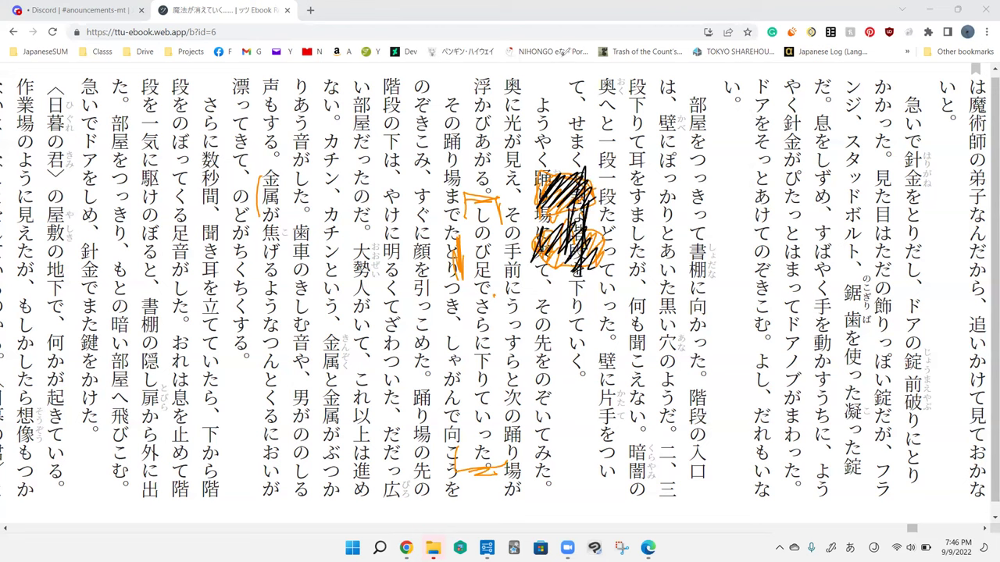
key("ctrl+z")
key("ctrl+z")
key("ctrl+z")
key("ctrl+z")
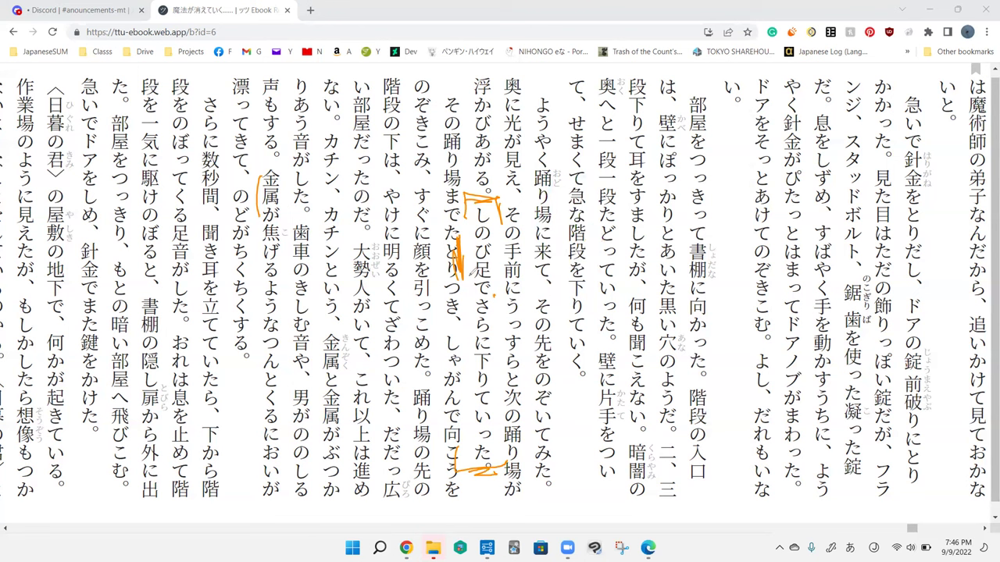
left_click_drag(466, 273, 468, 222)
key("shift")
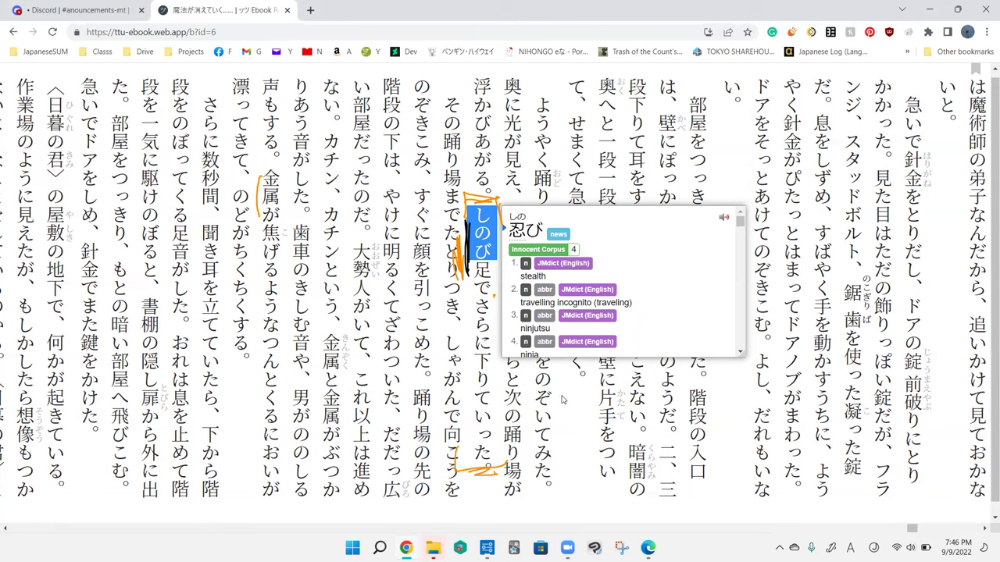
Step: Close the 忍び entry, look up しのび again, and close it
left_click(566, 405)
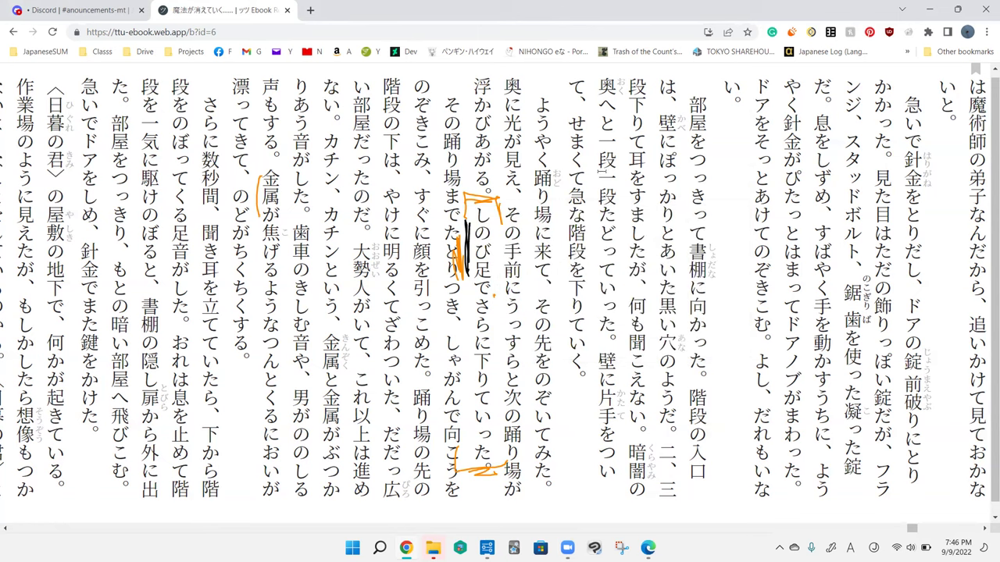
key("shift")
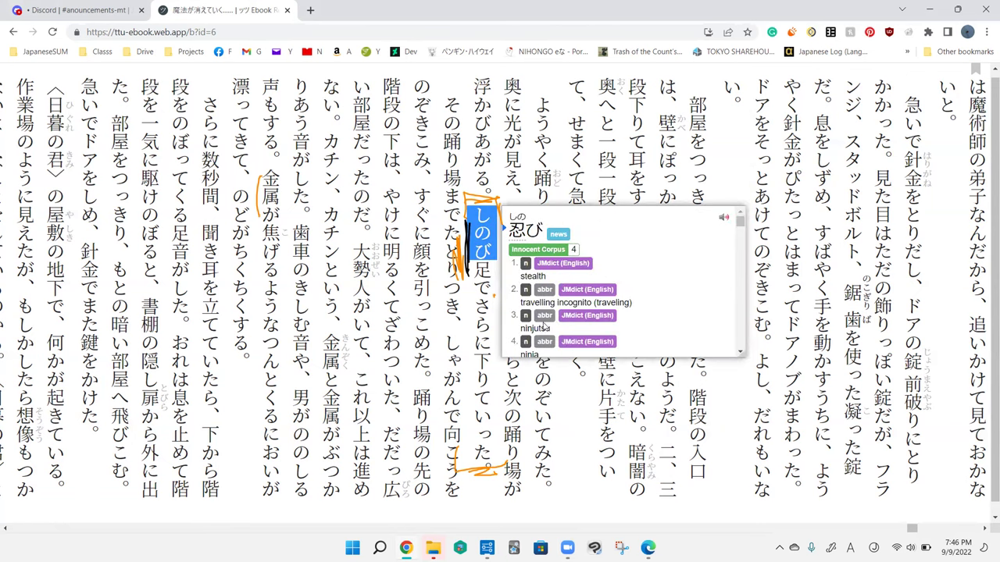
left_click(582, 373)
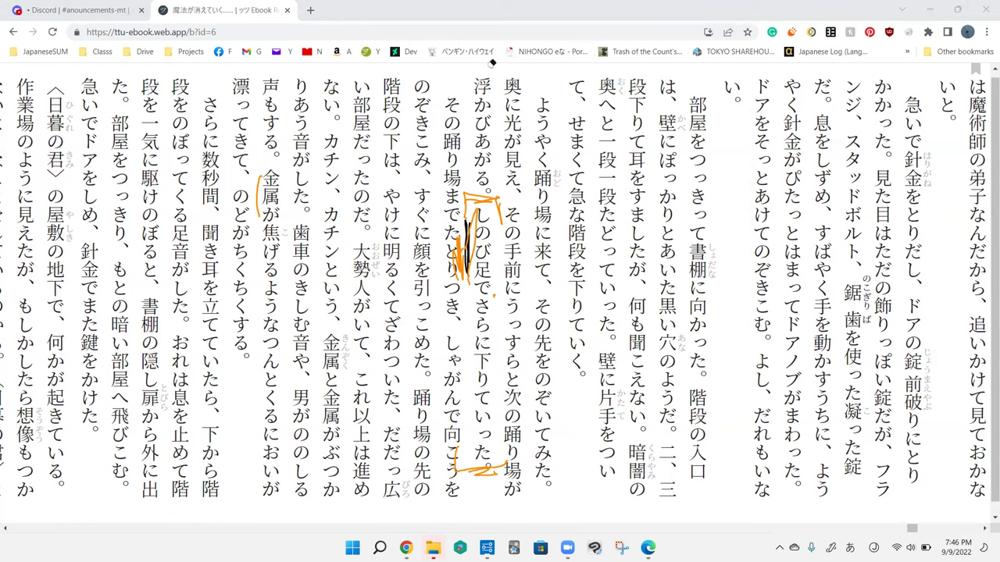
Step: Try orange marks on 場に来, 来て and the しのび column, undoing each
key("ctrl+z")
mouse_move(539, 205)
left_mouse_down()
mouse_move(547, 265)
mouse_move(597, 256)
left_mouse_up()
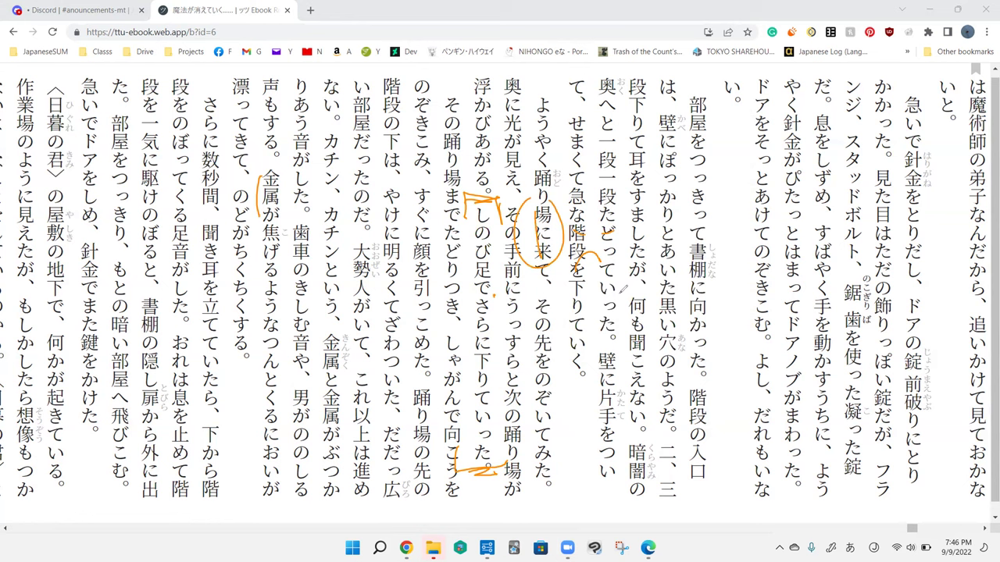
key("ctrl+z")
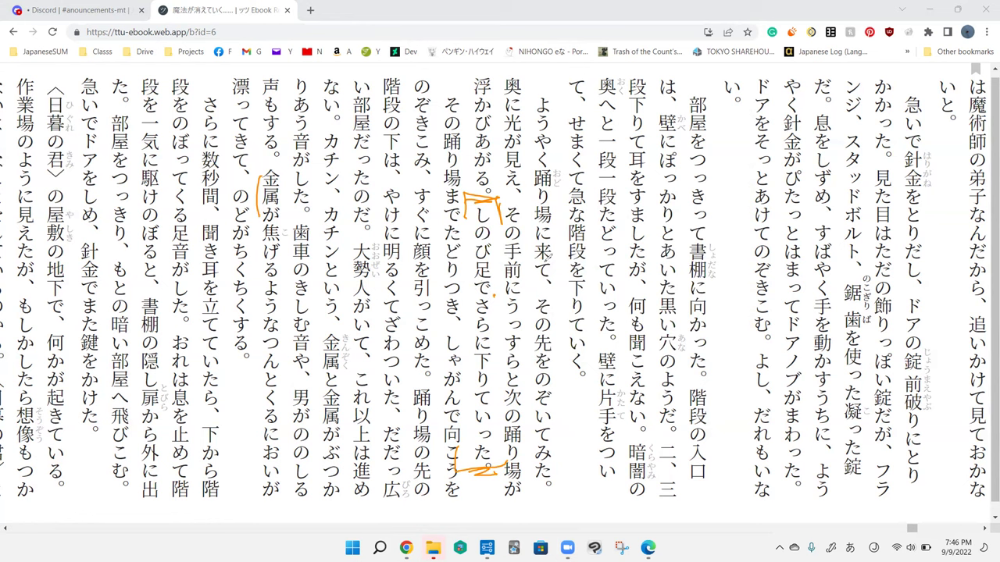
mouse_move(545, 259)
left_mouse_down()
mouse_move(567, 252)
mouse_move(572, 280)
left_mouse_up()
left_click_drag(461, 222, 461, 269)
key("ctrl+z")
key("ctrl+z")
key("ctrl+z")
key("ctrl+z")
key("ctrl+z")
Step: Bracket the しのび column, box さらに下, and squiggle over その, then undo them
left_click_drag(472, 274, 481, 209)
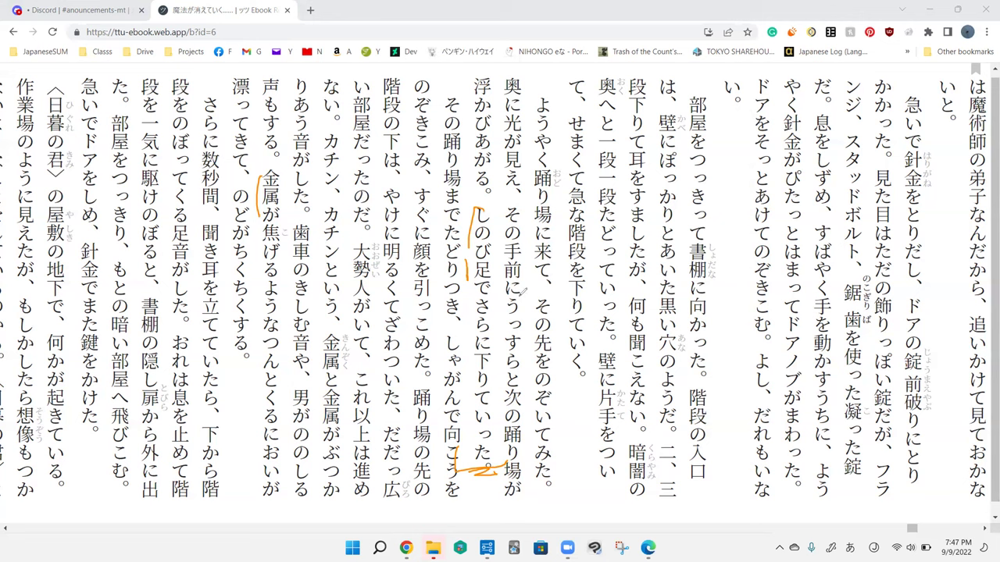
left_click_drag(467, 301, 508, 365)
mouse_move(507, 317)
left_mouse_down()
mouse_move(467, 301)
mouse_move(529, 340)
left_mouse_up()
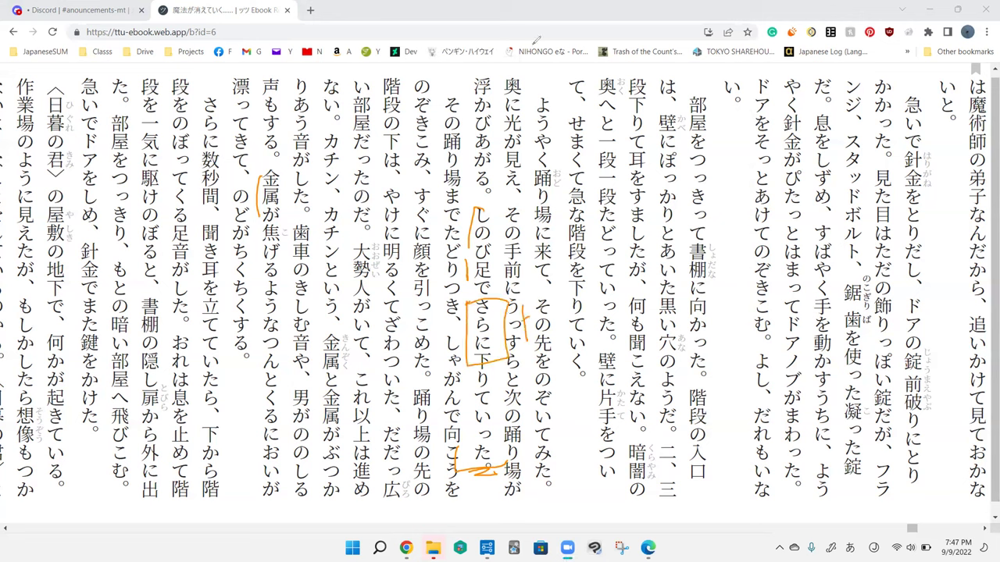
key("ctrl+z")
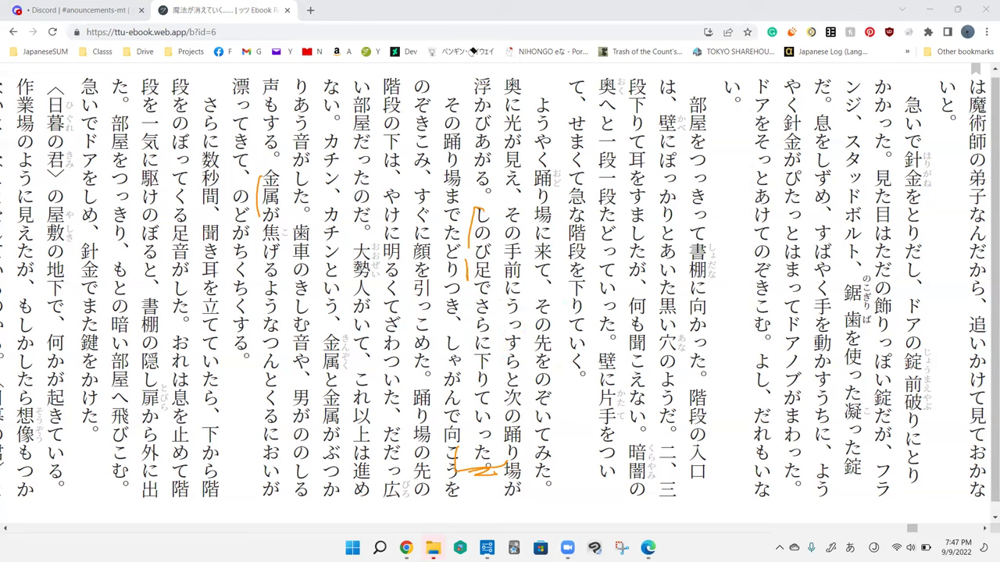
left_click_drag(475, 297, 475, 338)
left_click_drag(538, 286, 545, 324)
key("ctrl+z")
key("ctrl+z")
Step: Mark the start of その踊り場, near カチン, and the end of 引っこめた; undo the しのび bracket
left_click_drag(444, 89, 464, 88)
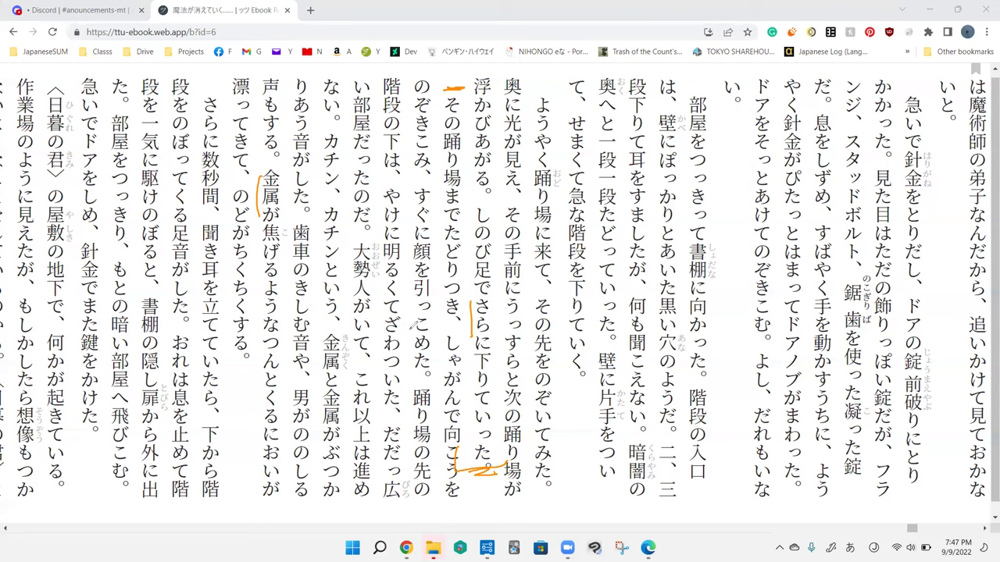
left_click_drag(346, 233, 355, 240)
left_click_drag(428, 376, 408, 384)
key("ctrl+z")
key("ctrl+z")
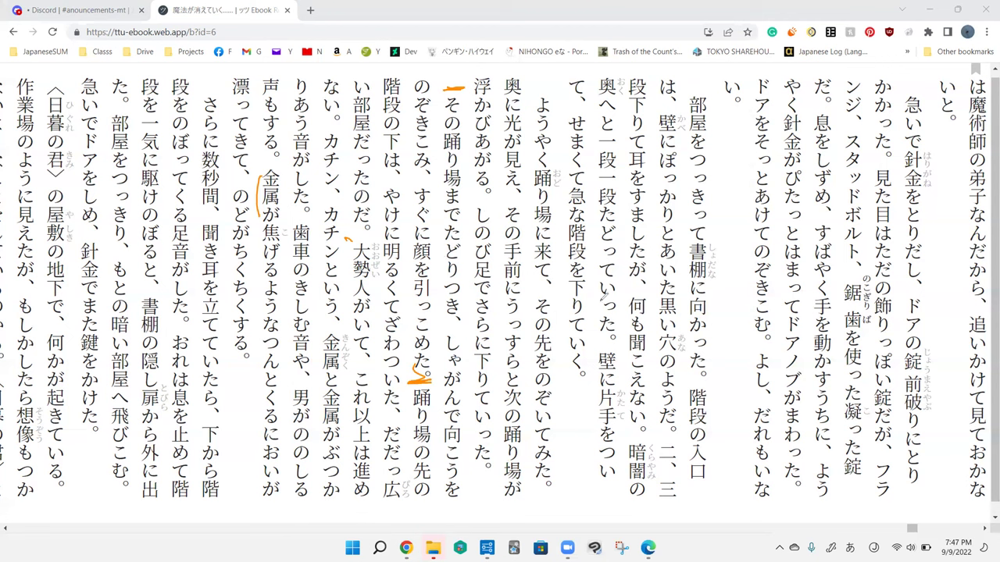
Step: Loop around both 踊り場 occurrences, link them, and circle 錠前破り
left_click_drag(558, 163, 559, 164)
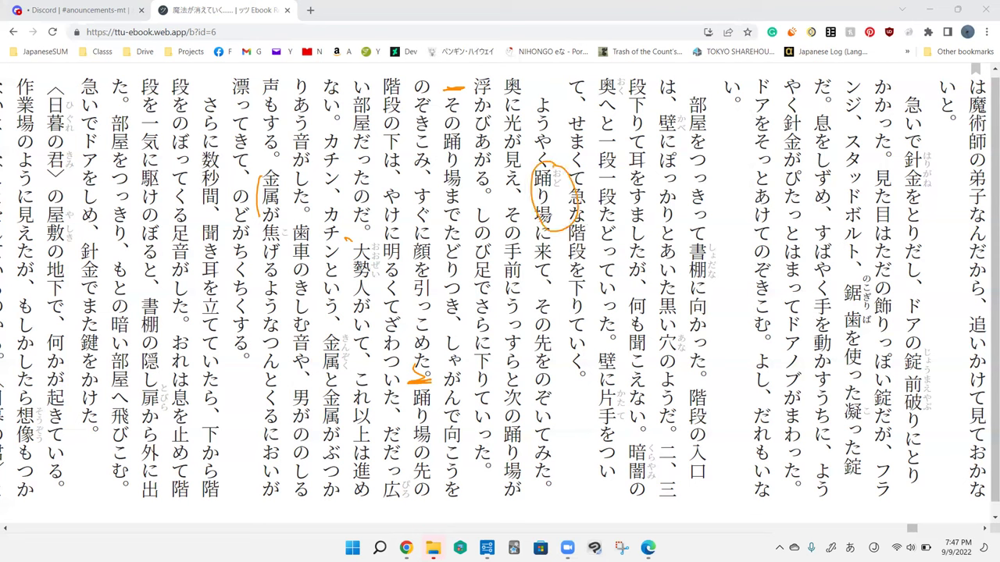
mouse_move(550, 211)
left_mouse_down()
mouse_move(517, 488)
mouse_move(469, 429)
mouse_move(413, 406)
mouse_move(437, 461)
left_mouse_up()
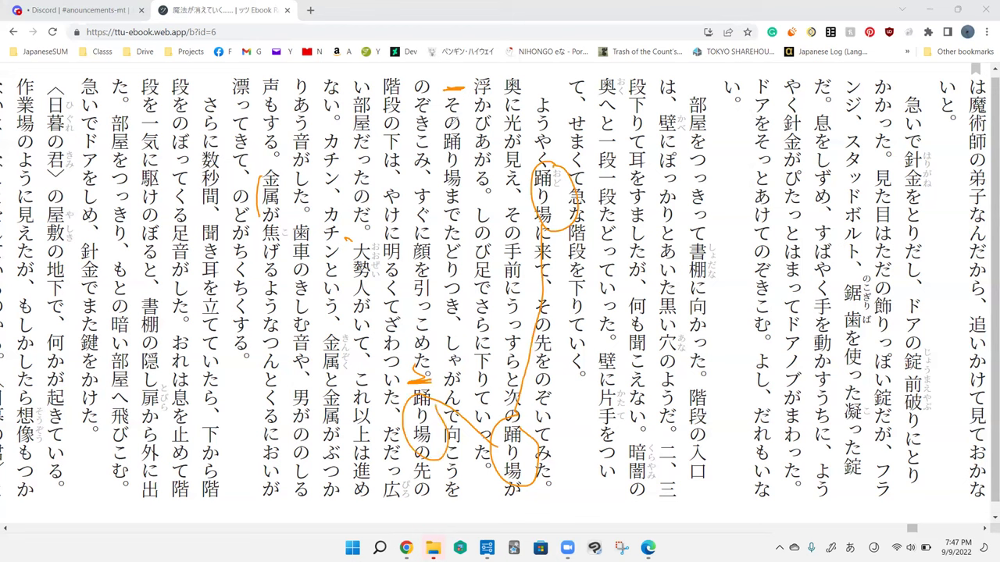
left_click_drag(437, 222, 480, 196)
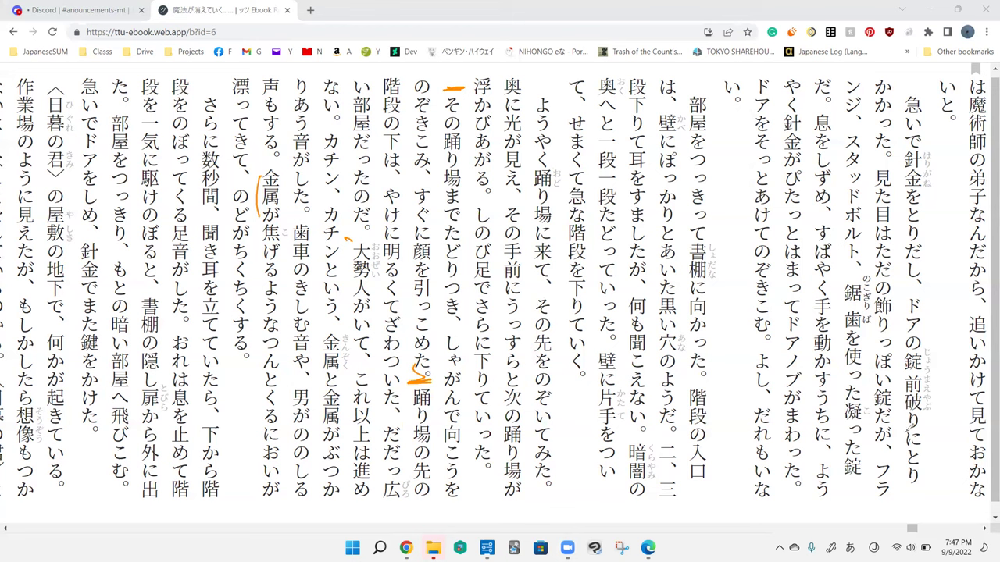
left_click_drag(917, 324, 922, 426)
Step: Mark 大勢 and undo it, then scribble beside 大勢 and atop the 浮か column
left_click_drag(369, 249, 344, 246)
key("ctrl+z")
left_click_drag(350, 234, 372, 234)
left_click_drag(446, 80, 468, 87)
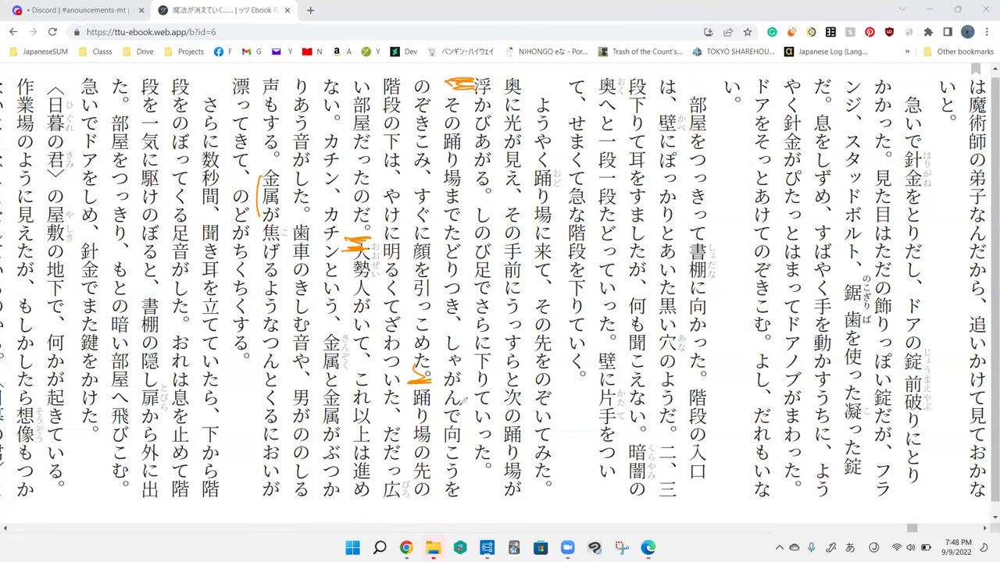
Step: Line the しのび足 and しゃがんで向こうを columns, and mark 向こうを, 部屋を and すぐに
left_click_drag(465, 499, 459, 506)
left_click_drag(473, 318, 472, 127)
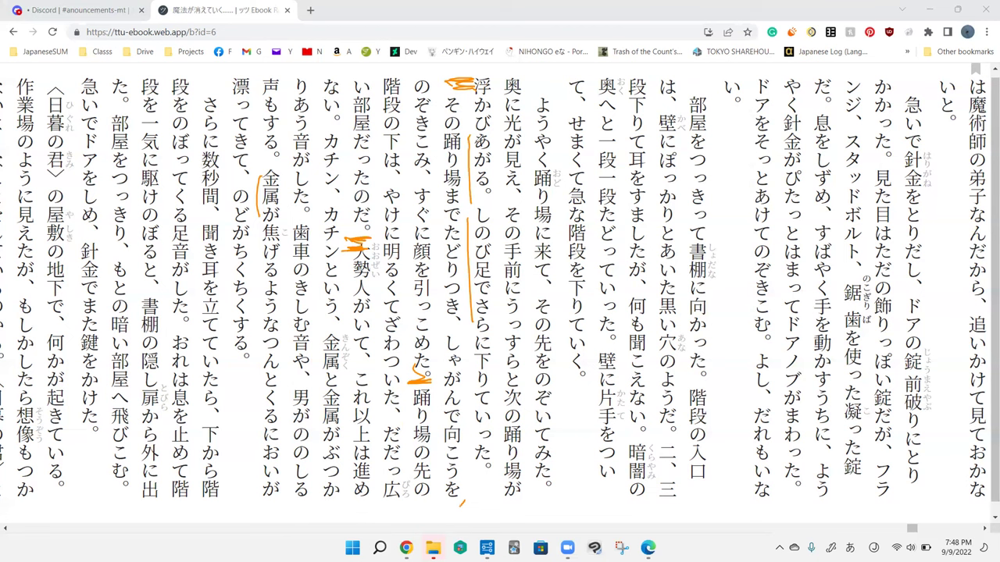
left_click_drag(469, 422, 467, 343)
mouse_move(605, 103)
left_mouse_down()
mouse_move(633, 109)
mouse_move(697, 82)
left_mouse_up()
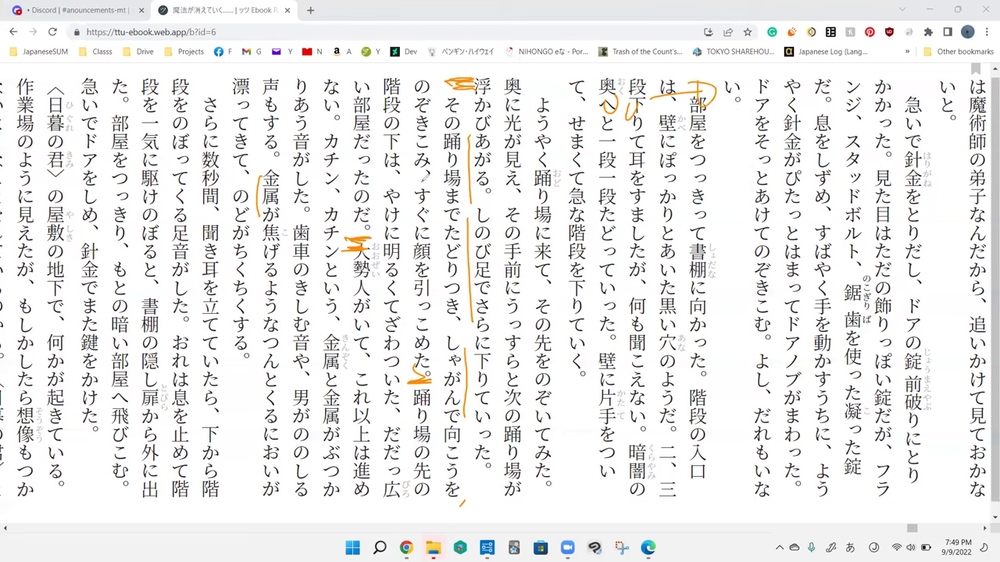
left_click_drag(412, 178, 408, 197)
Step: Line the 段下りて耳 column, look up 引っこめた, and undo the column lines
left_click_drag(632, 121, 629, 184)
left_click(422, 289, "shift")
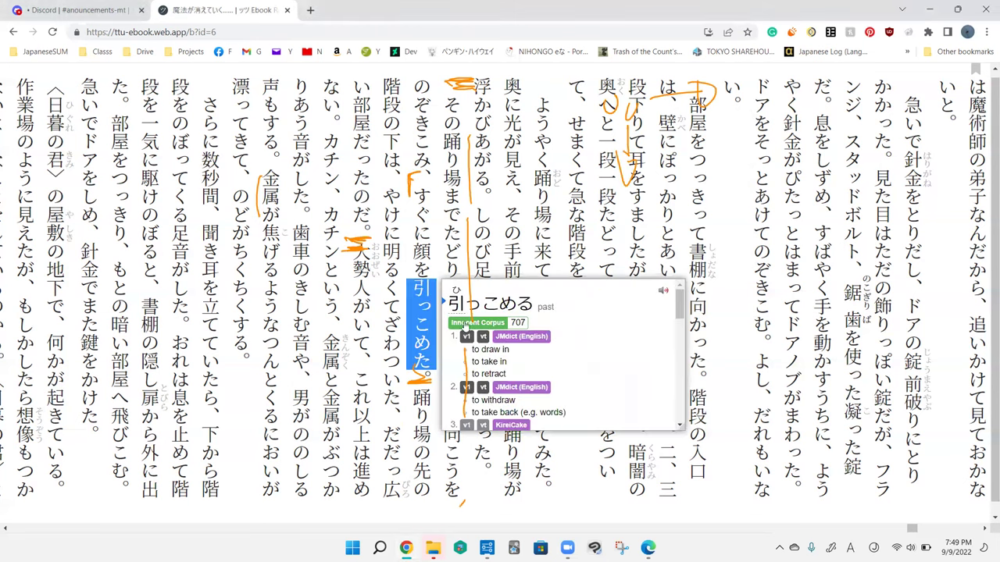
left_click(559, 87)
mouse_move(500, 75)
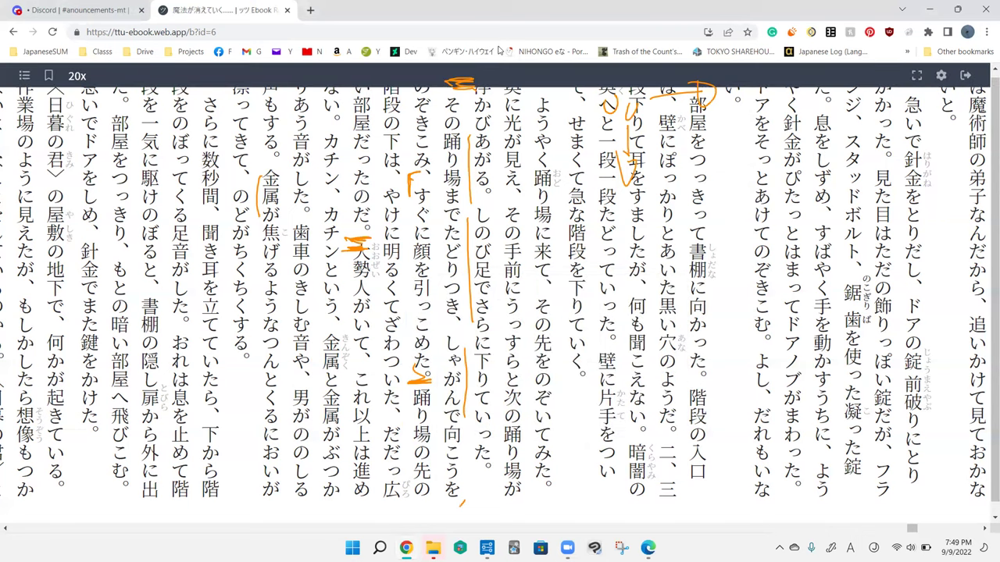
key("ctrl+z")
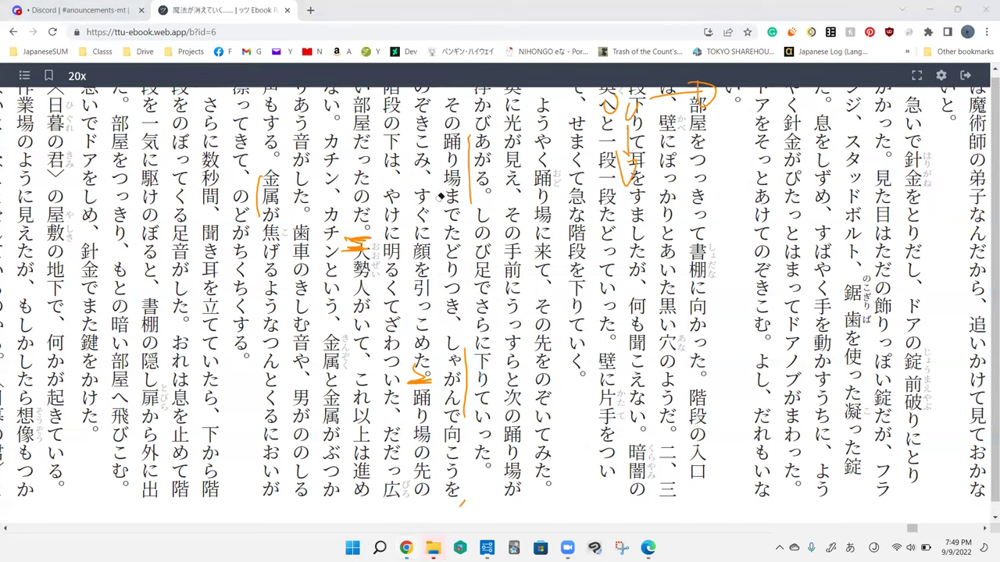
key("ctrl+z")
key("ctrl+z")
left_click(334, 37)
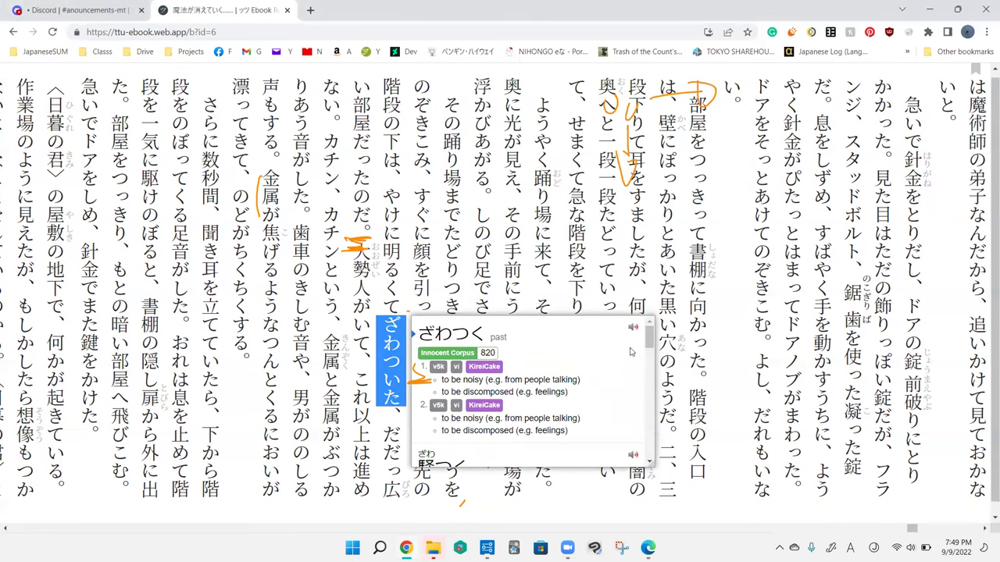
Step: Close the ざわつく entry, line だだっ広, then look up and close だだっ広い
left_click(490, 498)
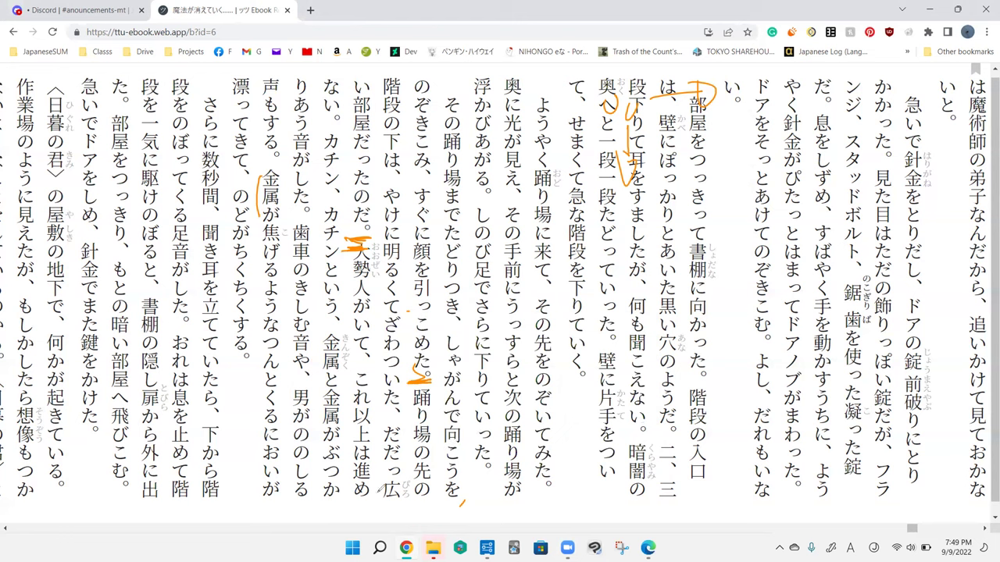
left_click_drag(376, 426, 384, 496)
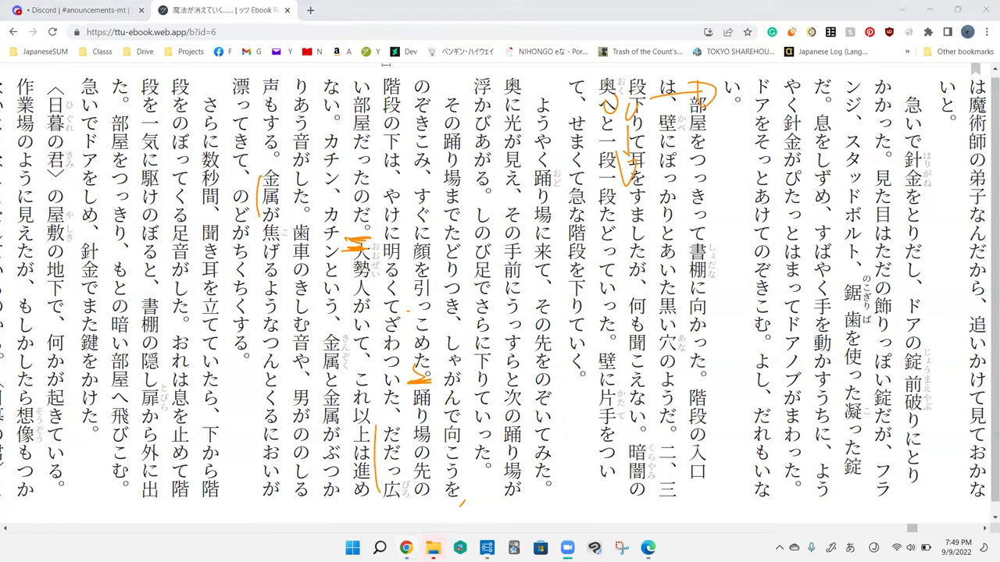
key("shift")
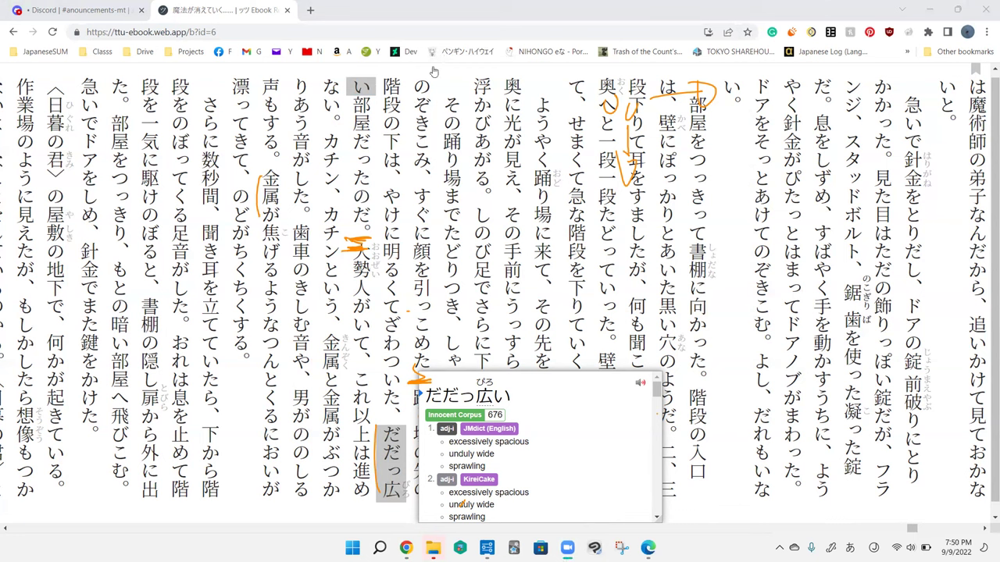
left_click(431, 70)
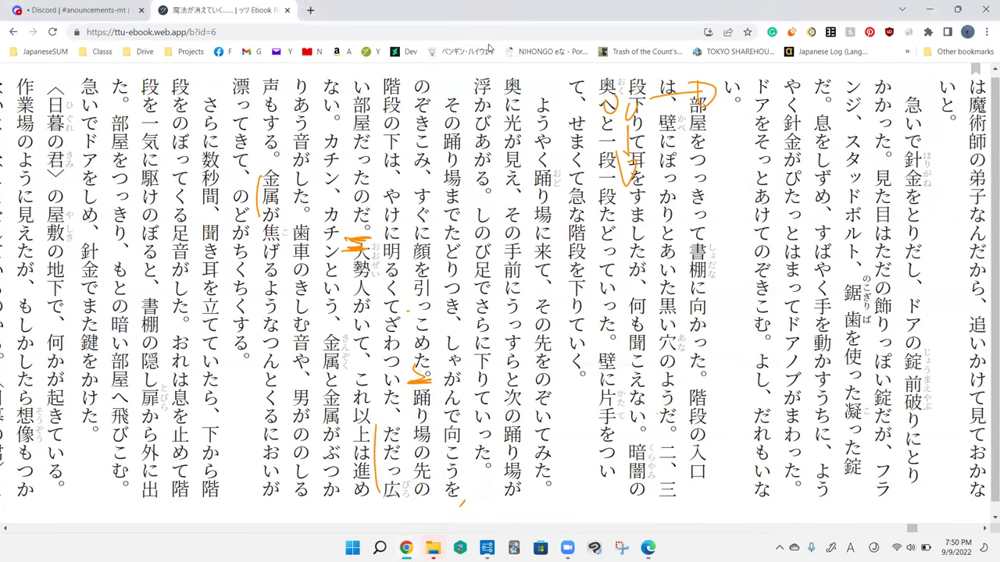
Step: Handwrite a note over the upper text, then undo all its strokes
left_click_drag(511, 181, 547, 242)
left_click_drag(574, 178, 570, 246)
left_click_drag(556, 207, 606, 242)
left_click_drag(602, 197, 614, 215)
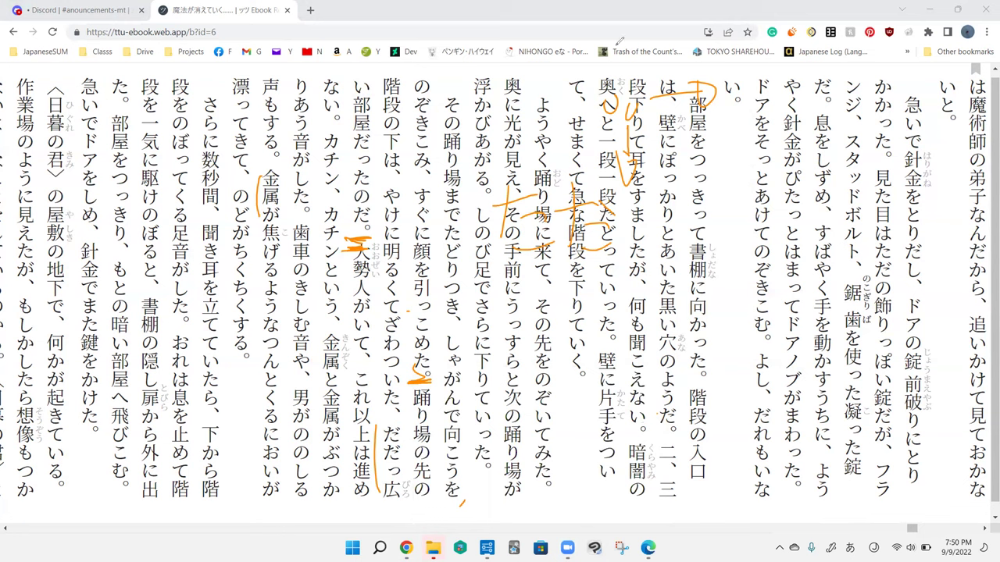
key("ctrl+z")
key("ctrl+z")
key("ctrl+z")
key("ctrl+z")
key("ctrl+z")
key("ctrl+z")
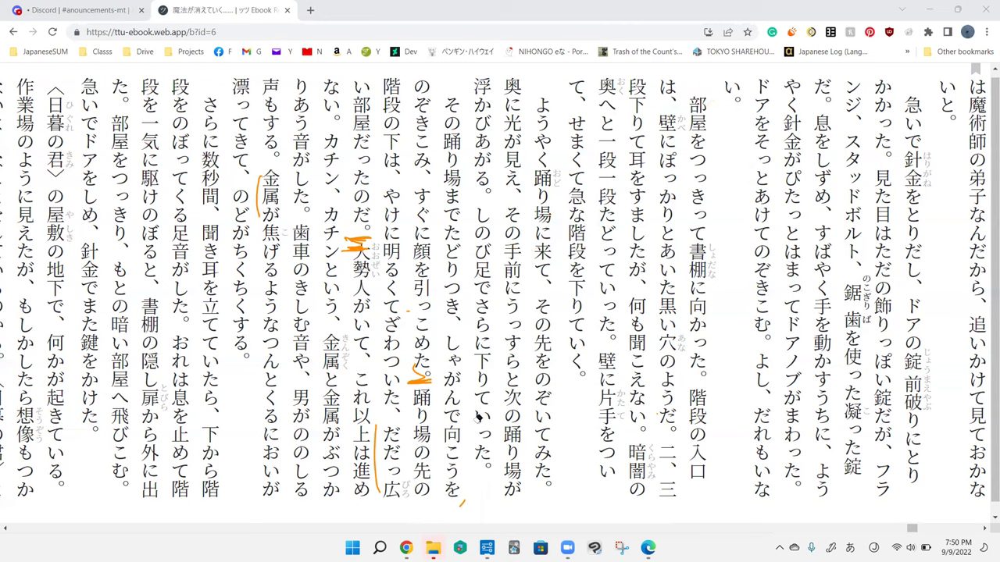
key("ctrl+z")
key("ctrl+z")
Step: Scribble near 大勢, loop 向, draw hearts around 顔 and こ, then erase them
left_click_drag(350, 243, 379, 244)
mouse_move(415, 374)
left_mouse_down()
mouse_move(450, 373)
mouse_move(436, 379)
left_mouse_up()
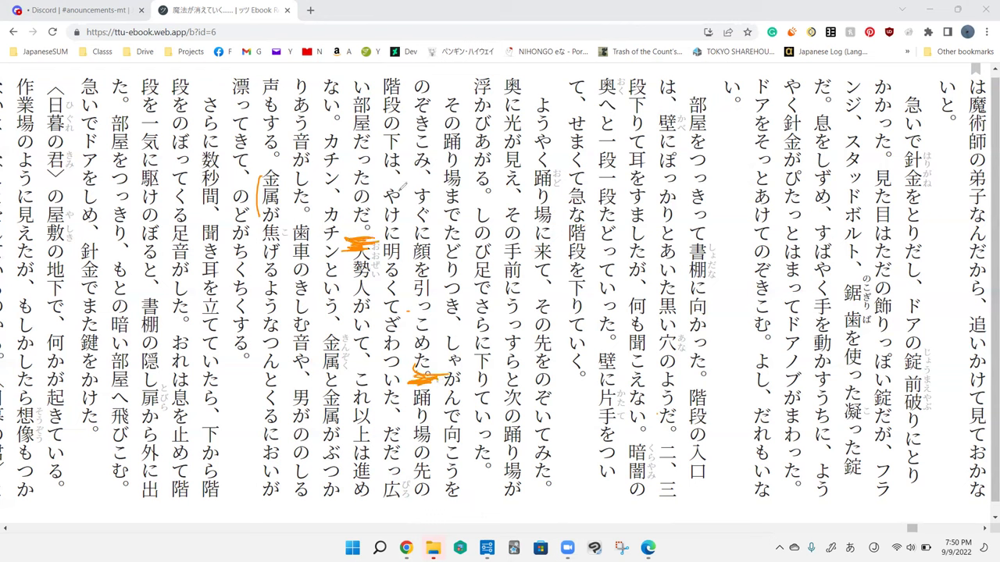
left_click_drag(445, 438, 469, 421)
left_click_drag(406, 273, 414, 290)
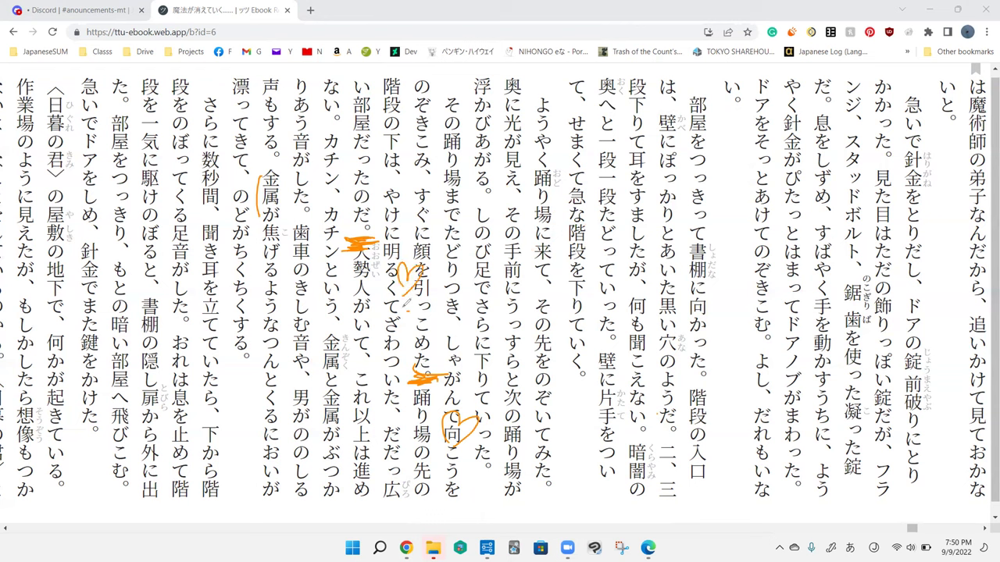
left_click_drag(406, 308, 422, 324)
left_click_drag(410, 277, 457, 332)
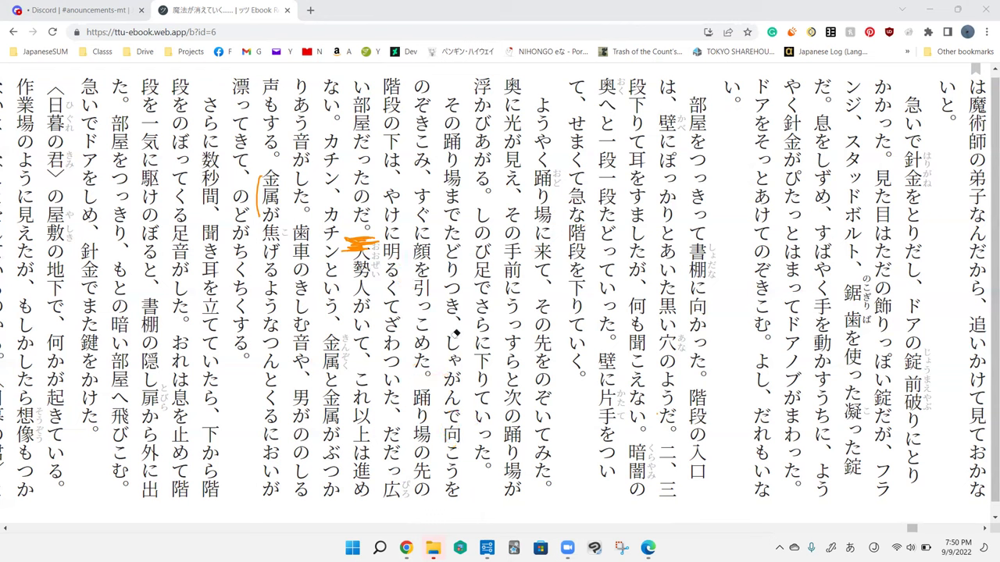
left_click_drag(343, 249, 375, 233)
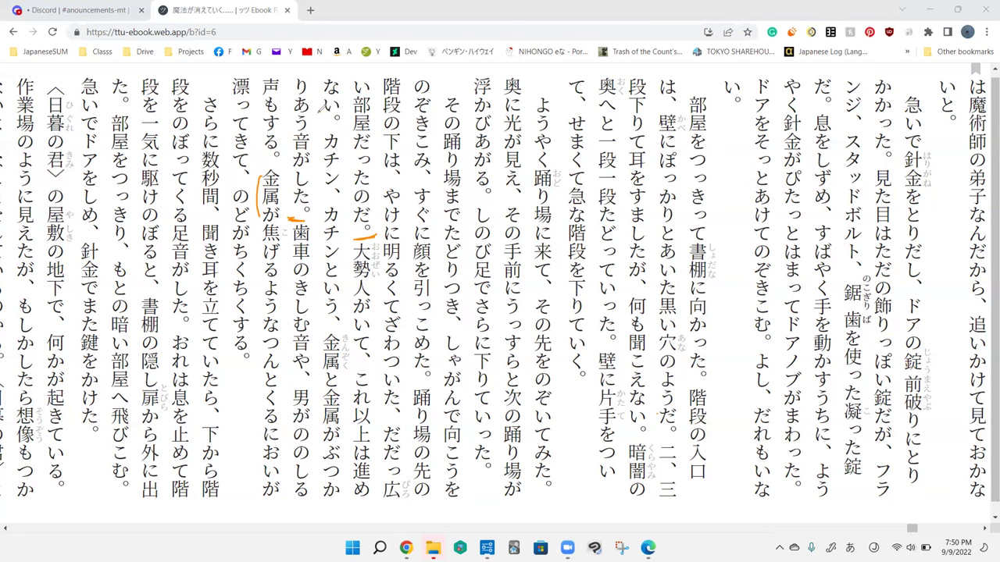
Step: Mark beside 歯車 and above カチン, undoing the stray underline, bracket and scribbled note
left_click_drag(317, 125, 338, 124)
key("ctrl+z")
key("ctrl+z")
left_click_drag(282, 205, 309, 222)
left_click_drag(321, 137, 347, 129)
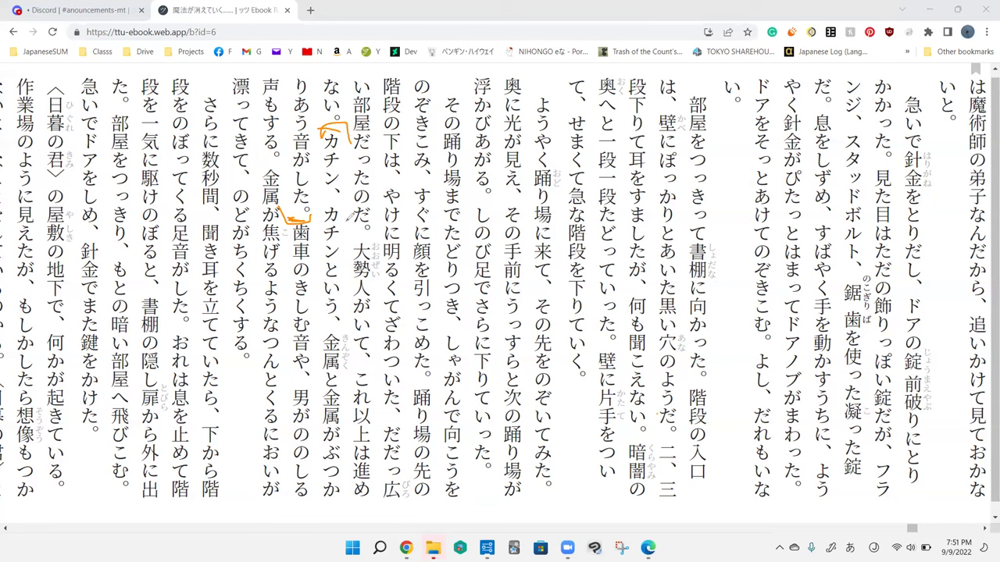
mouse_move(361, 210)
left_mouse_down()
mouse_move(367, 238)
mouse_move(387, 221)
mouse_move(404, 250)
mouse_move(434, 254)
left_mouse_up()
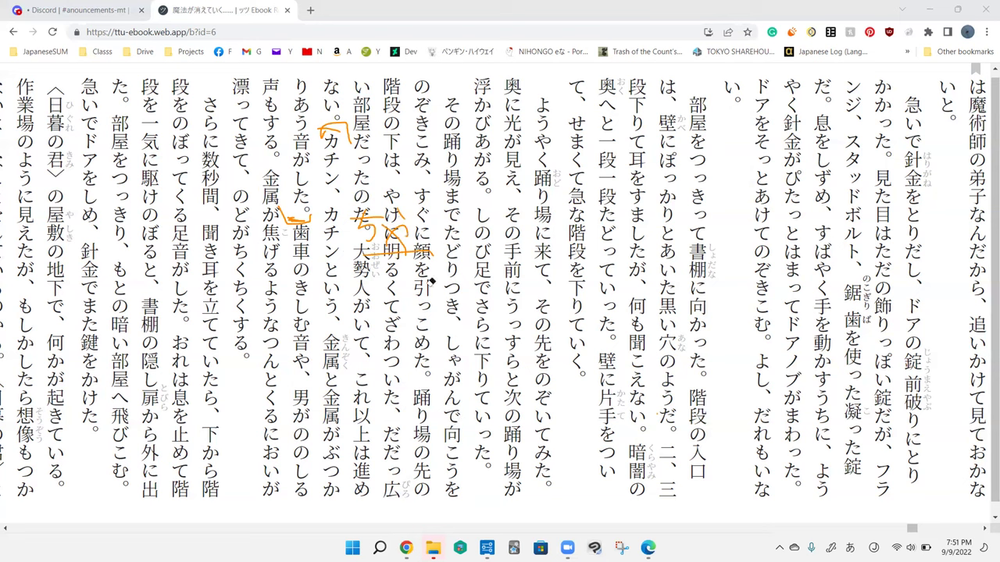
key("ctrl+z")
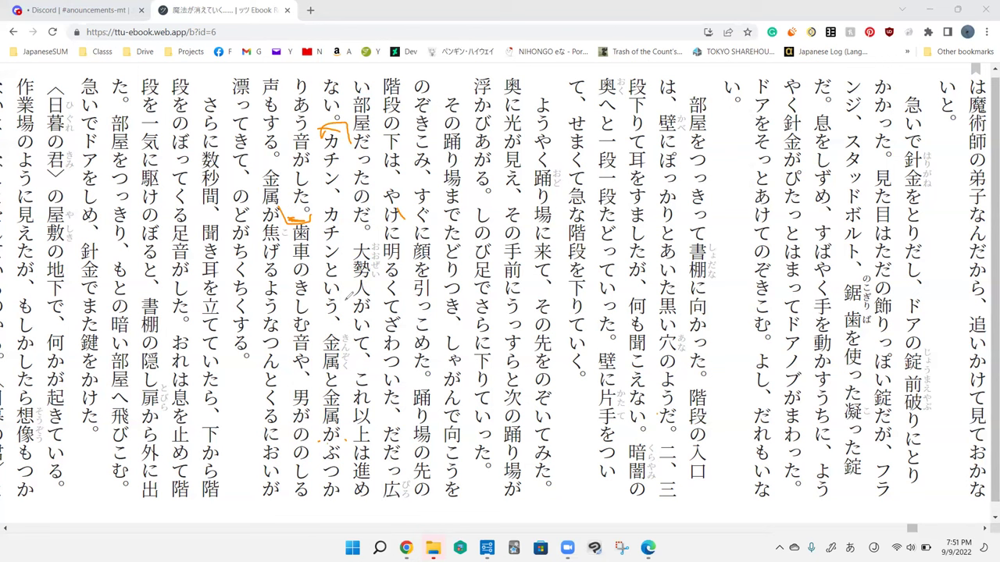
Step: Circle 金属 and mark around しゃ and にう, then undo those marks
left_click_drag(312, 373, 366, 359)
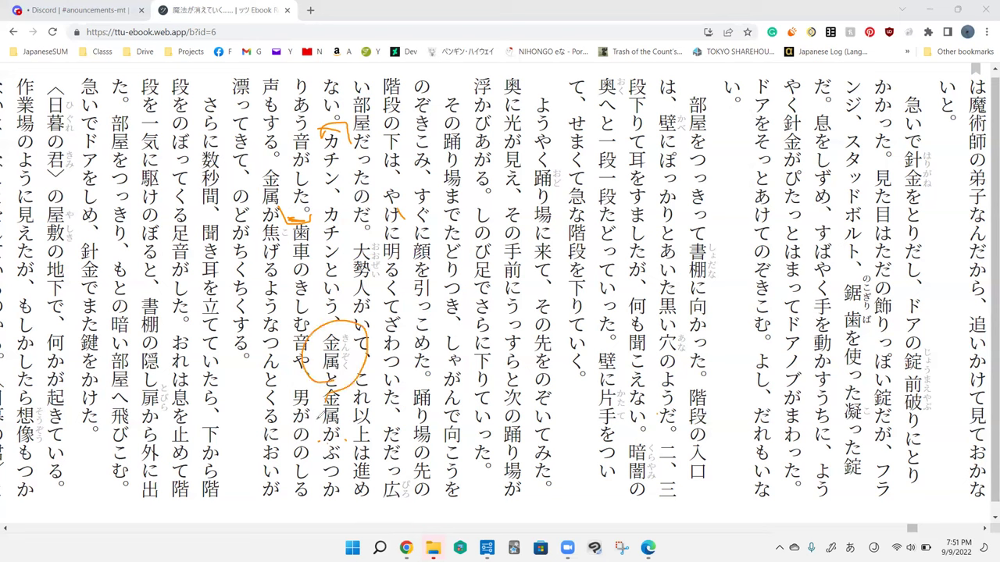
left_click_drag(422, 336, 457, 367)
left_click_drag(481, 324, 509, 356)
key("ctrl+z")
key("ctrl+z")
key("ctrl+z")
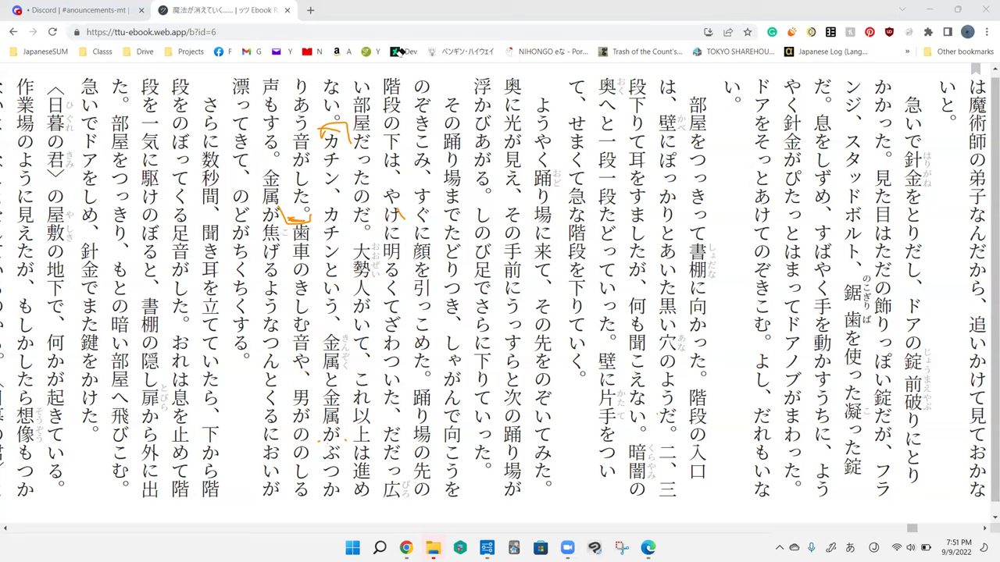
Step: Stroke beside 金属と金属 and the 声もする/がした phrase, and loop around あう
left_click_drag(320, 332, 325, 497)
mouse_move(281, 82)
left_mouse_down()
mouse_move(281, 146)
mouse_move(294, 141)
left_mouse_up()
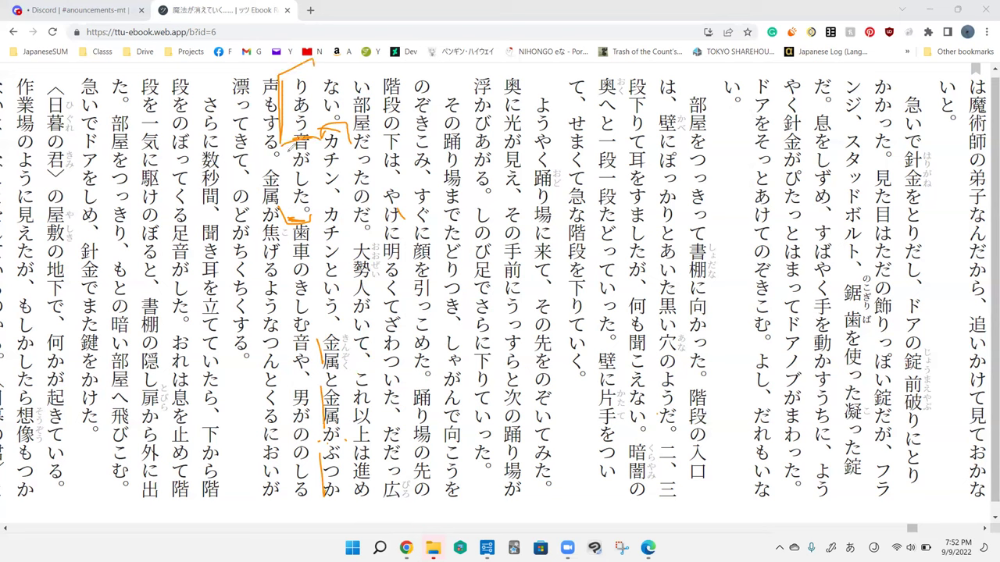
mouse_move(289, 153)
left_mouse_down()
mouse_move(289, 200)
mouse_move(356, 258)
left_mouse_up()
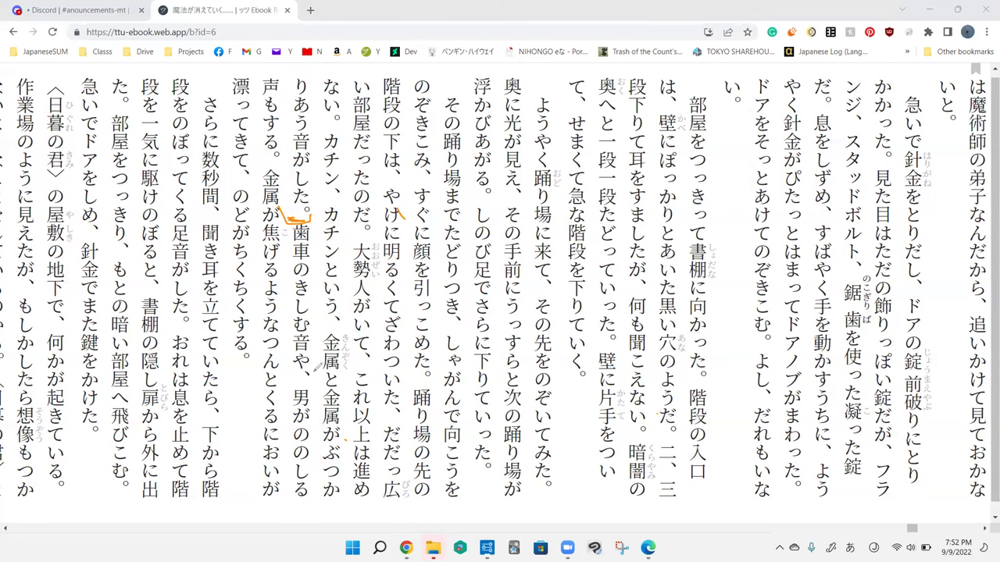
left_click_drag(296, 123, 301, 139)
left_click_drag(289, 136, 312, 90)
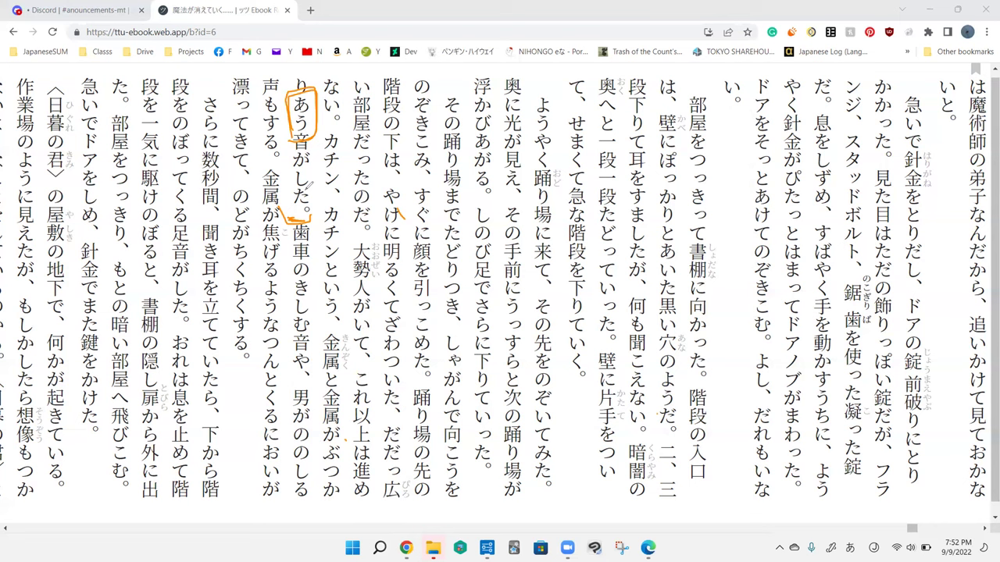
left_click_drag(285, 93, 317, 137)
Step: Draw and undo short orange strokes beside する。, above 金属 and near 歯車
key("ctrl+z")
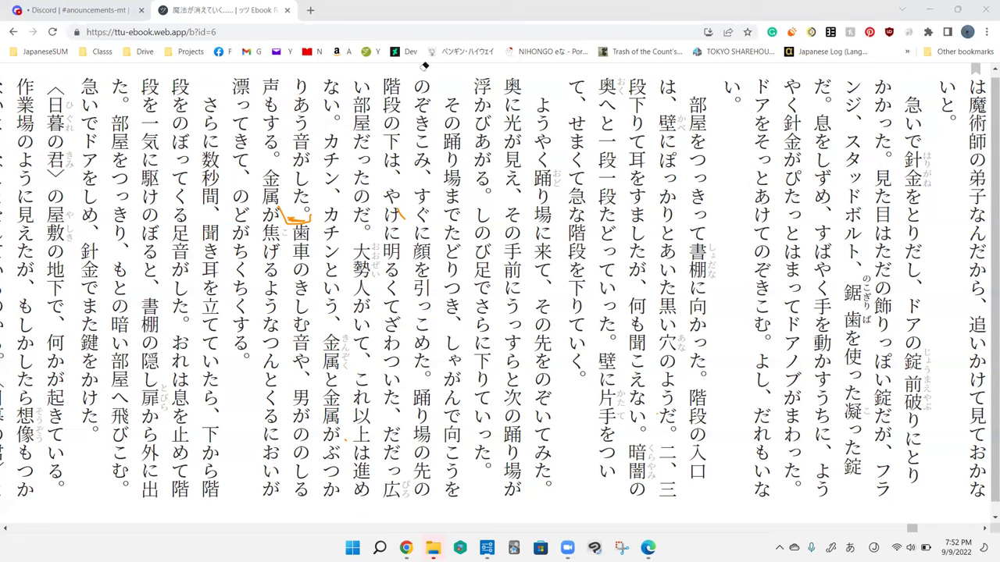
left_click_drag(229, 364, 247, 358)
left_click_drag(263, 162, 283, 159)
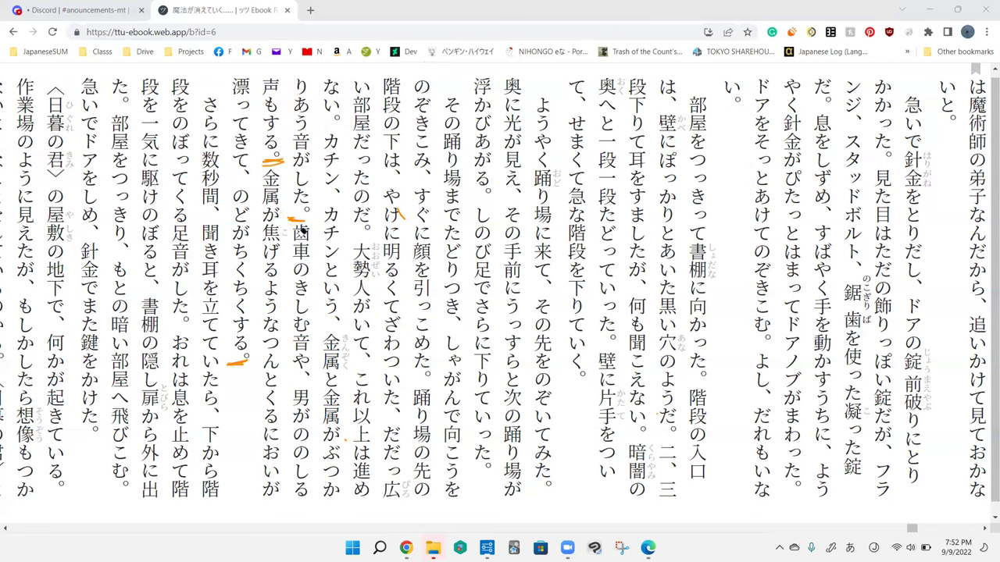
key("ctrl+z")
left_click_drag(299, 211, 320, 230)
key("ctrl+z")
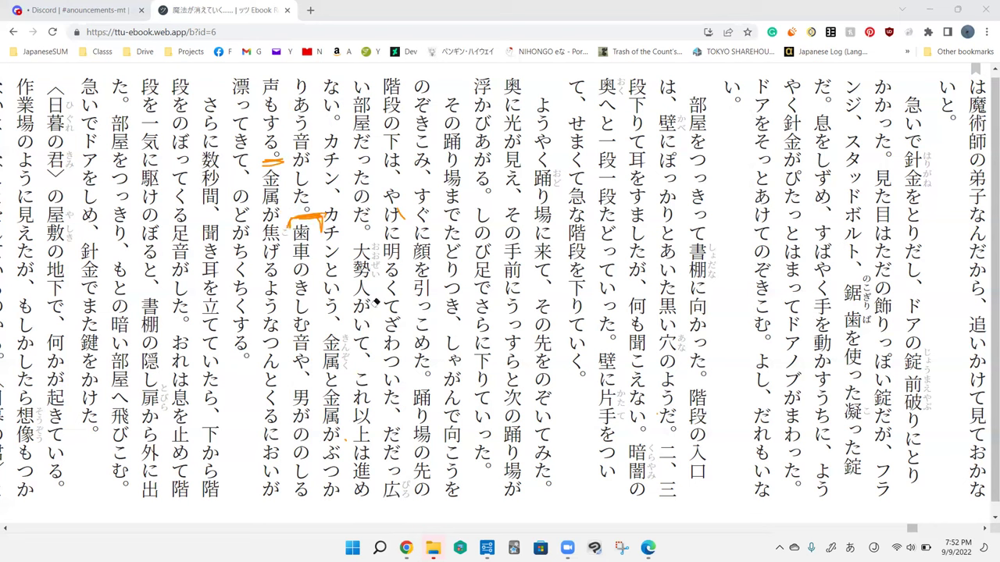
Step: Look up しむ and ののしる with the Yomichan hotkey, closing each popup
key("shift")
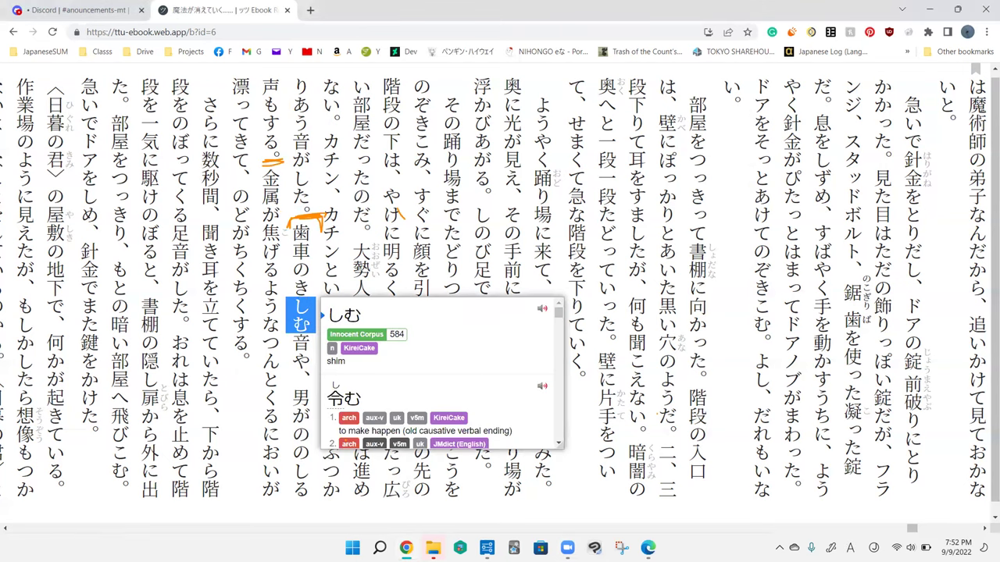
left_click(260, 400)
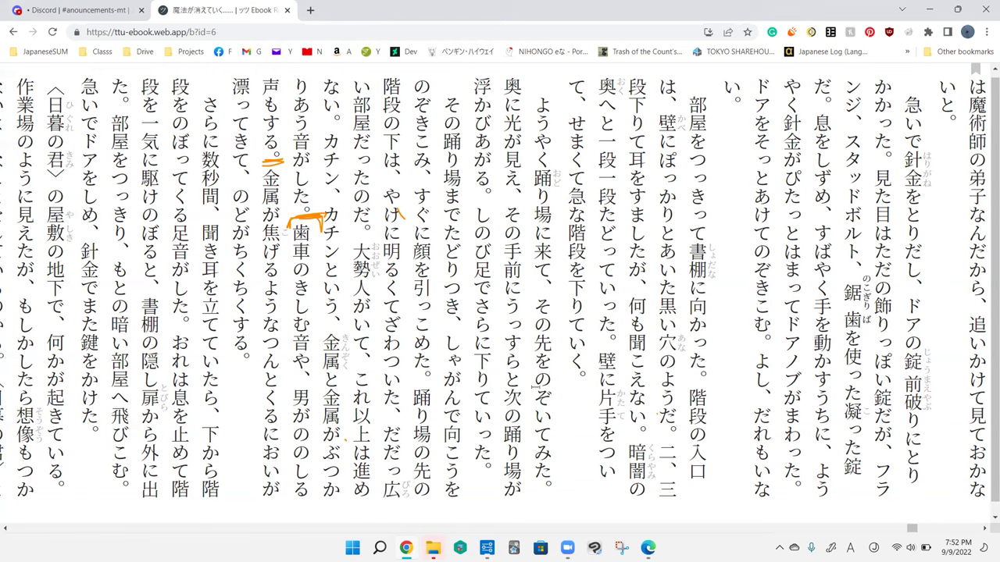
key("shift")
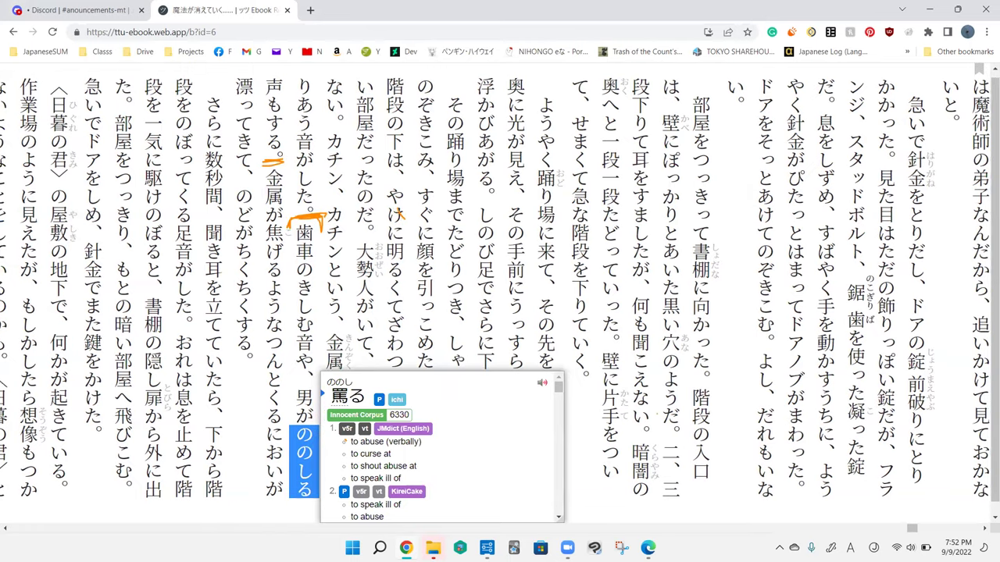
left_click(237, 406)
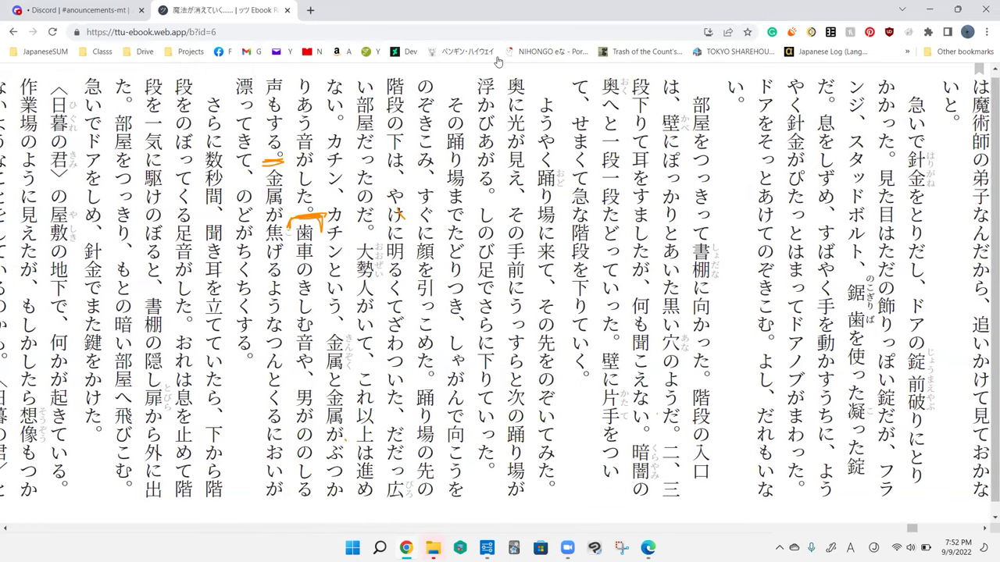
Step: Scrawl a large handwritten note over the text, then undo it
left_click_drag(543, 254, 475, 363)
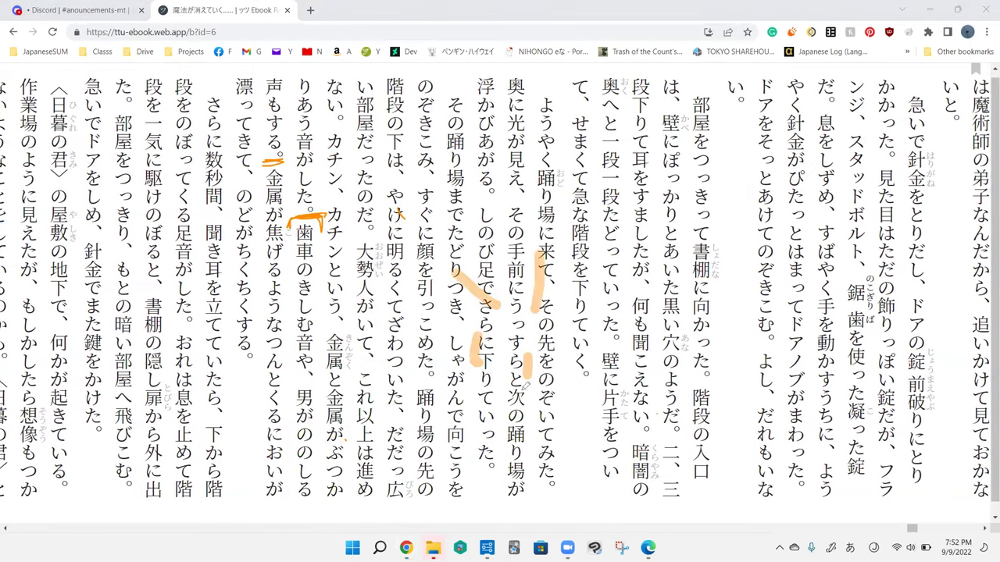
left_click_drag(516, 336, 530, 445)
mouse_move(478, 391)
left_mouse_down()
mouse_move(547, 403)
mouse_move(484, 430)
left_mouse_up()
mouse_move(461, 316)
left_mouse_down()
mouse_move(527, 336)
mouse_move(556, 364)
left_mouse_up()
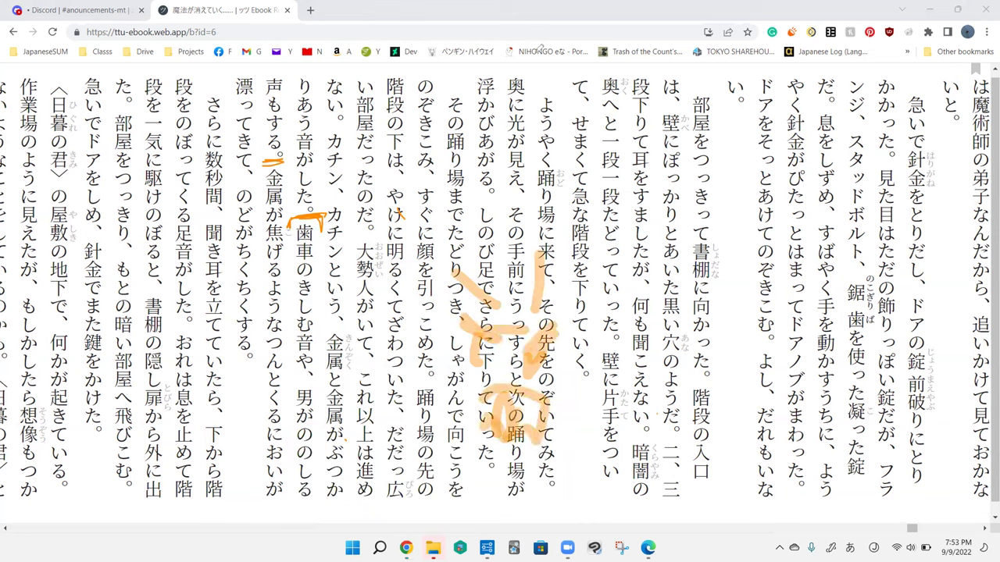
key("ctrl+z")
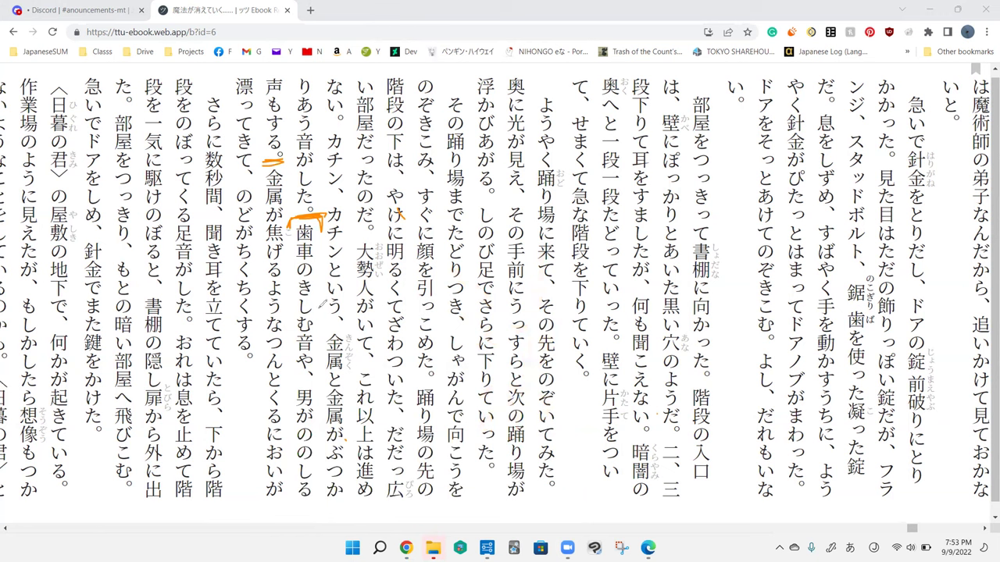
Step: Add small squiggles near やけに明る, 金属と金属 and after する。, undoing the latest
left_click_drag(320, 301, 332, 289)
left_click_drag(320, 426, 335, 422)
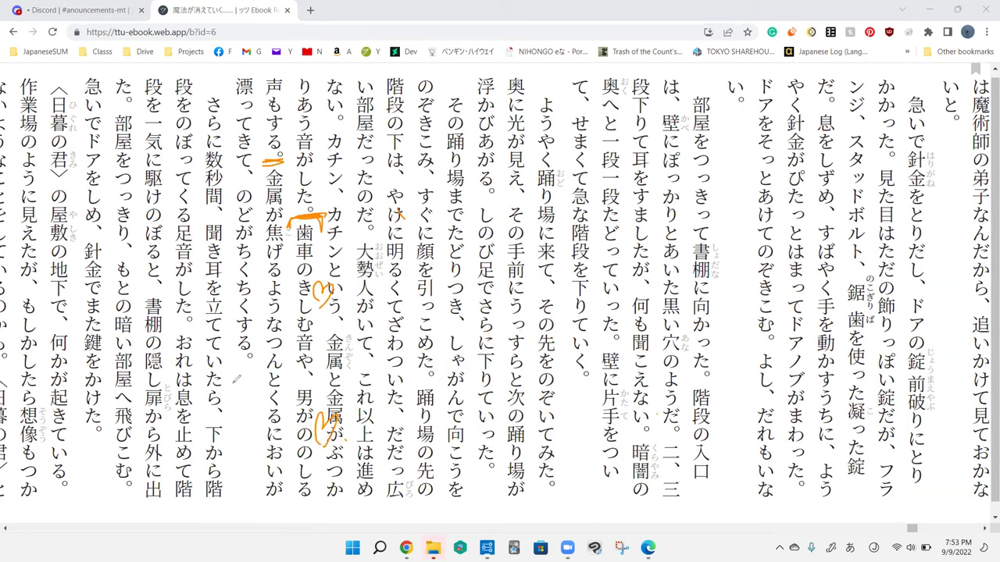
left_click_drag(237, 373, 248, 364)
key("ctrl+z")
key("ctrl+z")
key("ctrl+z")
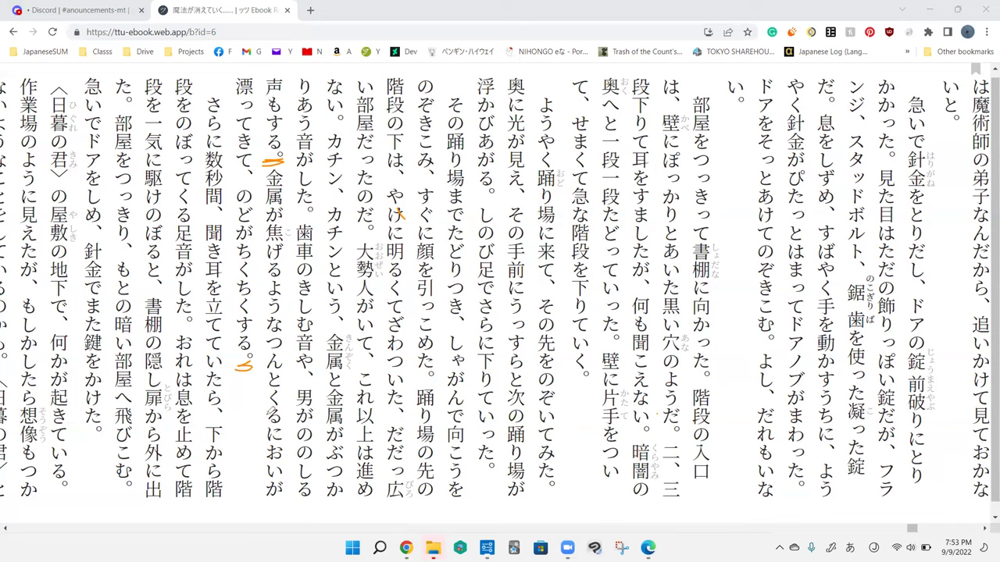
Step: Mark then undo つんとくる and 焦げ, and look up ちくちく, closing its popup
mouse_move(265, 422)
left_mouse_down()
mouse_move(260, 345)
mouse_move(287, 426)
left_mouse_up()
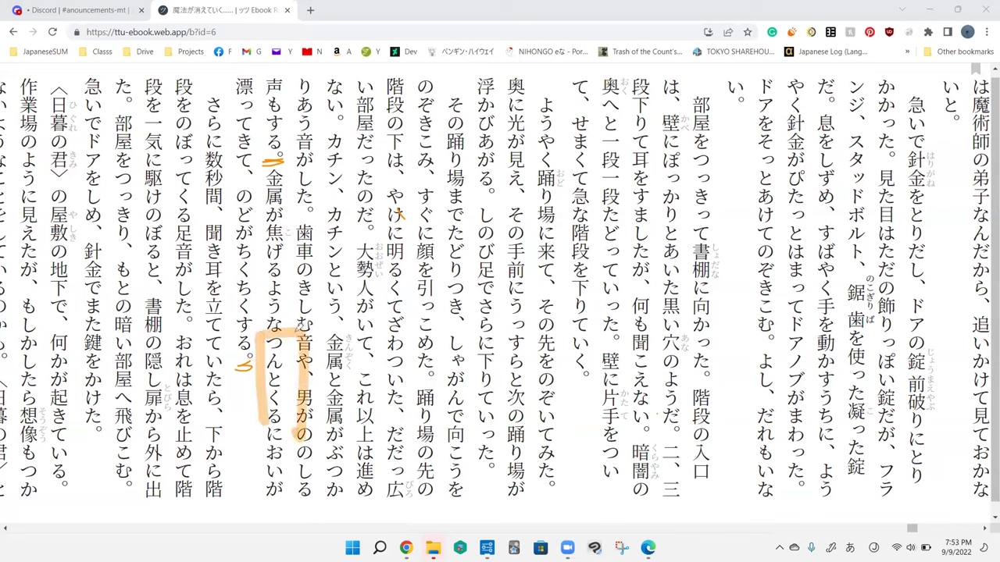
left_click_drag(275, 223, 278, 220)
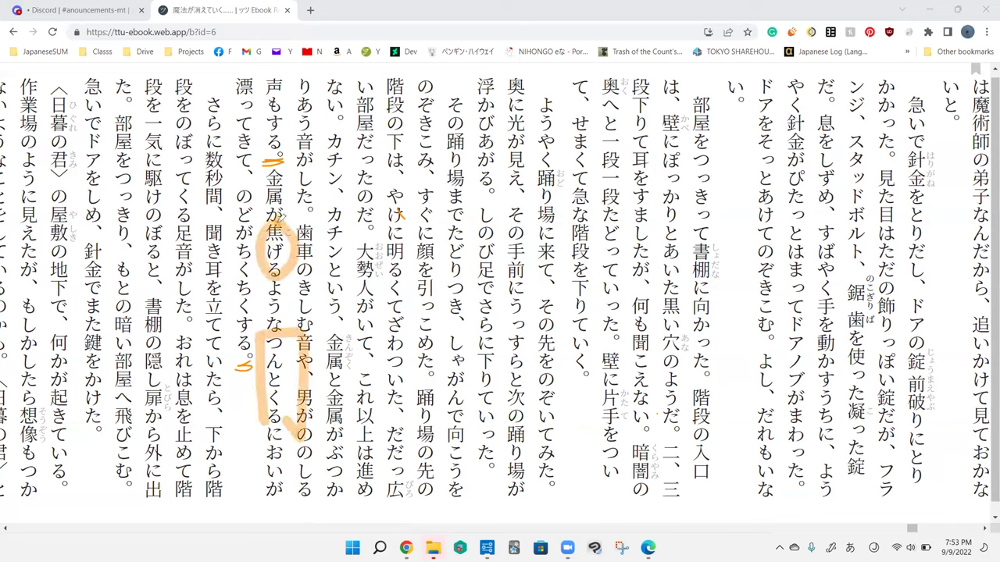
key("ctrl+z")
key("ctrl+z")
key("ctrl+z")
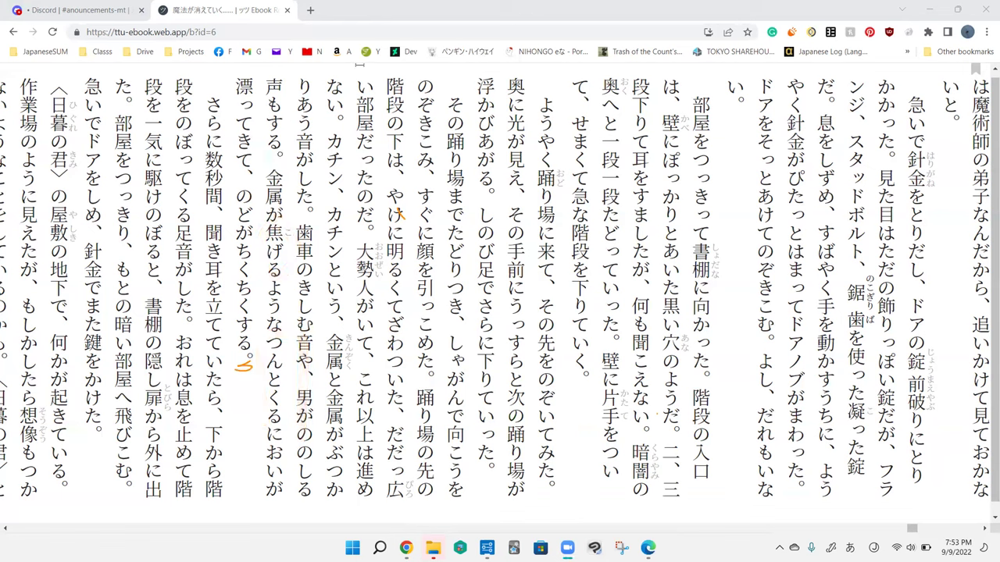
key("shift")
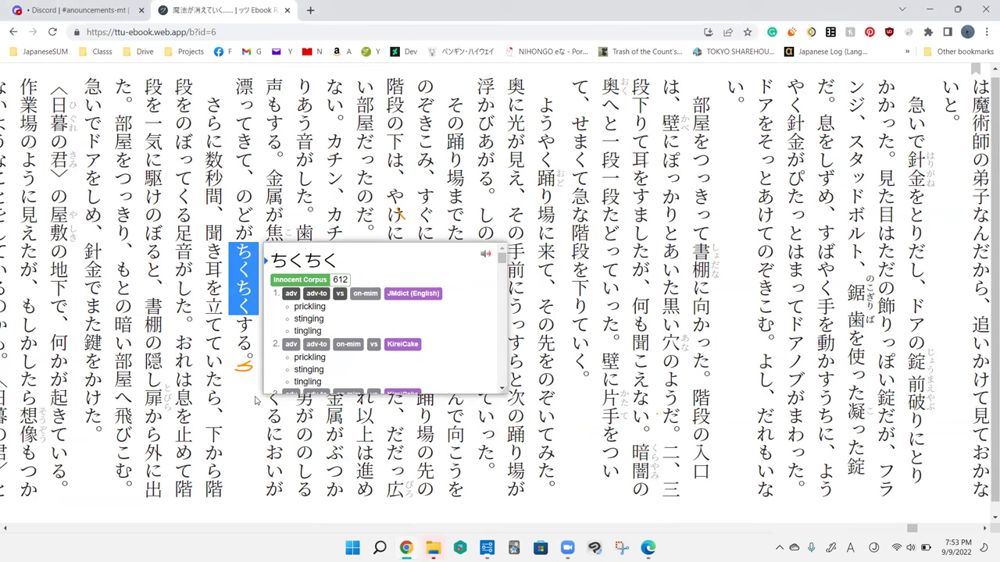
left_click(252, 402)
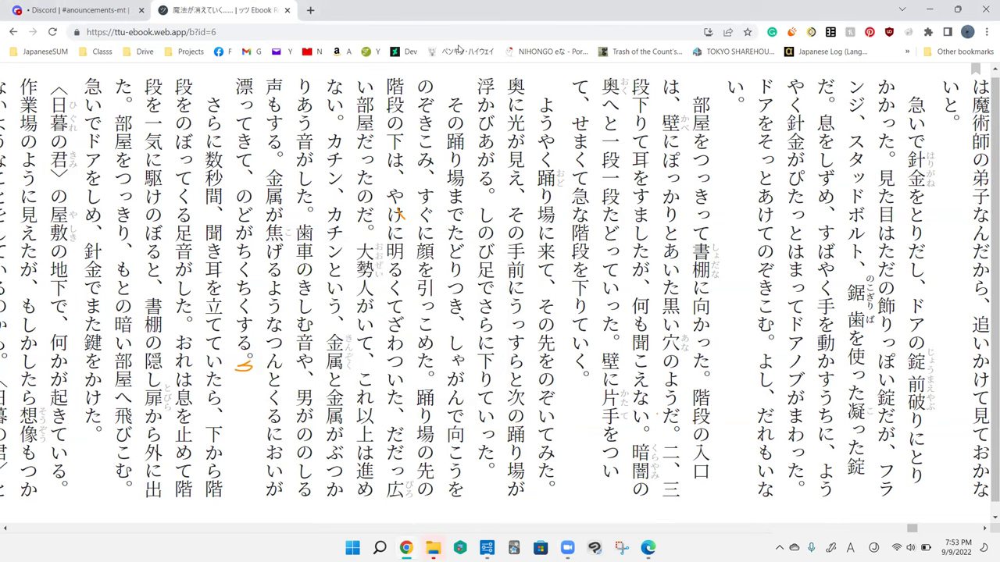
scroll(500, 281, "down", 3)
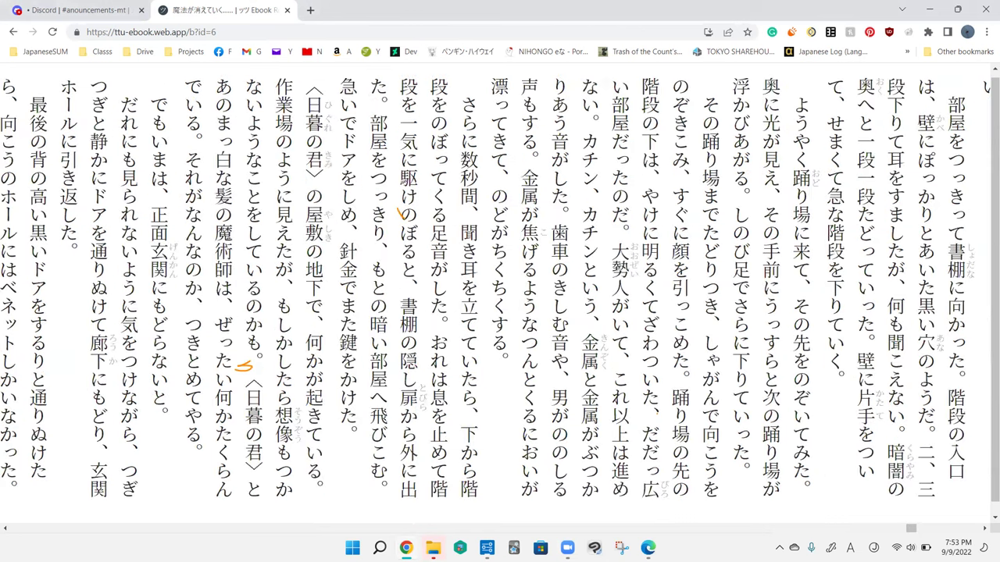
scroll(500, 281, "down", 3)
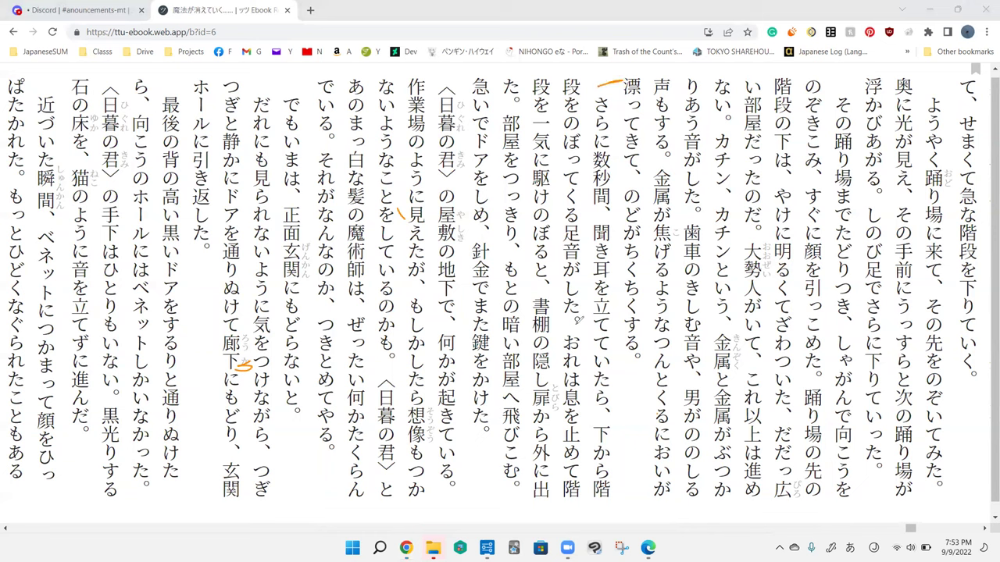
Step: Mark the さらに sentence, look up 聞き耳を立てる, and undo marks beside 歯車の
left_click_drag(595, 84, 612, 91)
key("shift")
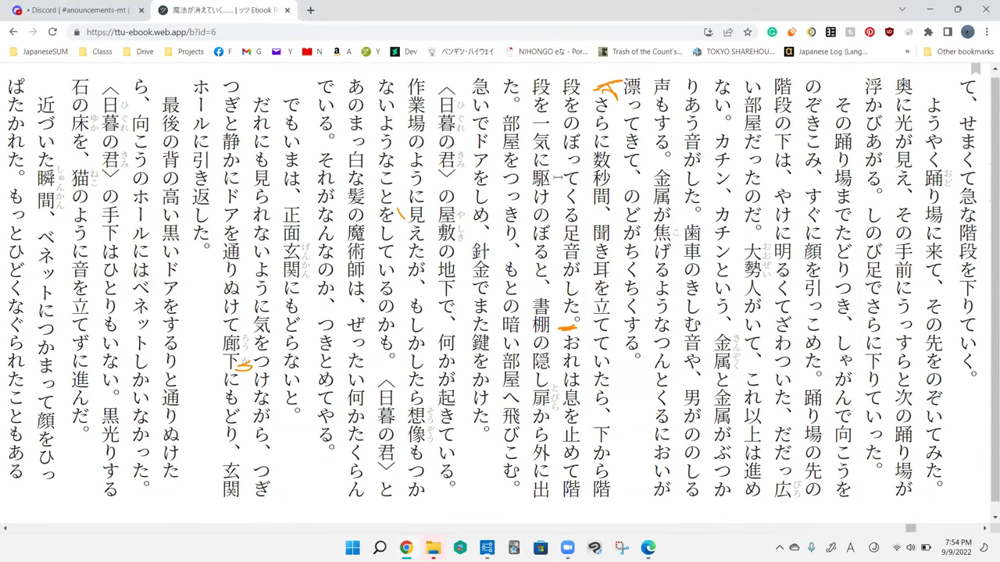
left_click_drag(676, 266, 734, 252)
left_click_drag(687, 295, 736, 296)
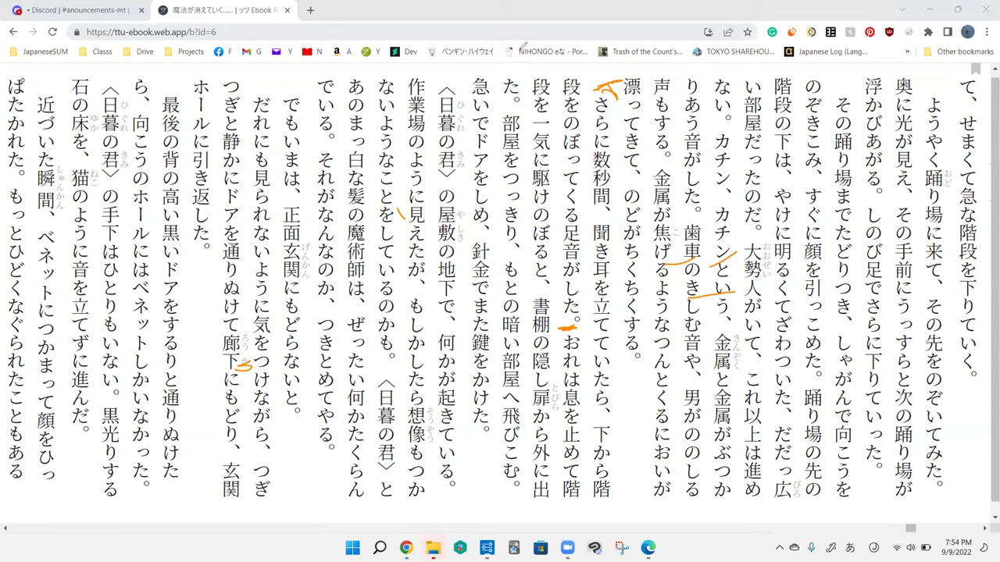
key("ctrl+z")
key("ctrl+z")
Step: Mark のどが, ちくちく and ぼる in orange, then clear all marks
left_click_drag(617, 161, 634, 181)
left_click_drag(614, 282, 633, 305)
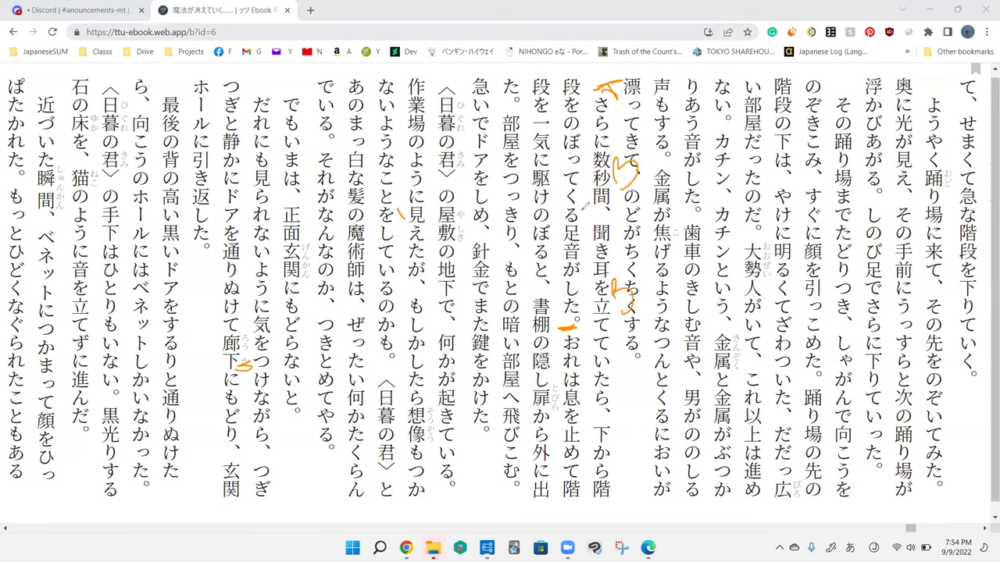
left_click_drag(551, 238, 566, 260)
key("Escape")
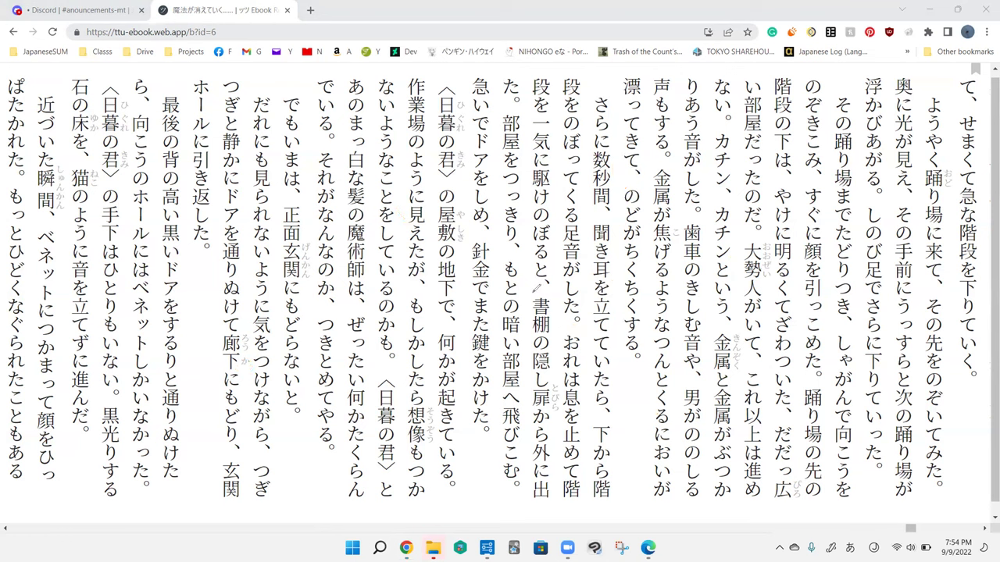
Step: Mark the ると clause, 飛びこむ。, 書棚の隠し扉 and 立て, then undo the ると mark
left_click_drag(533, 291, 549, 284)
left_click_drag(495, 492, 518, 491)
left_click_drag(531, 295, 529, 366)
left_click_drag(567, 323, 596, 317)
left_click_drag(583, 319, 560, 323)
key("ctrl+z")
Step: Line along 部屋をつっきり, look up 一気に, and draw then undo a circle on 書棚
left_click_drag(494, 105, 529, 122)
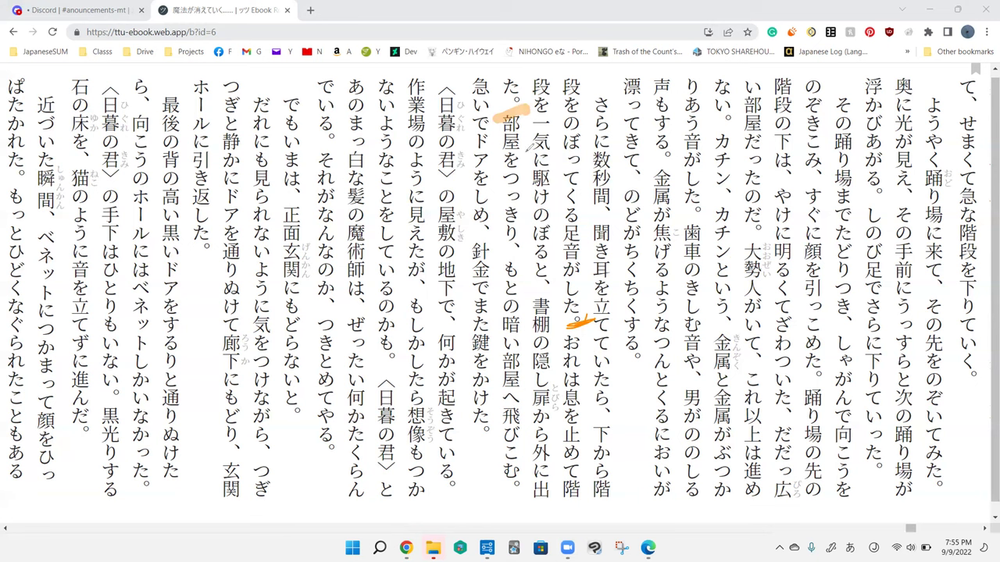
left_click_drag(512, 180, 528, 258)
key("shift")
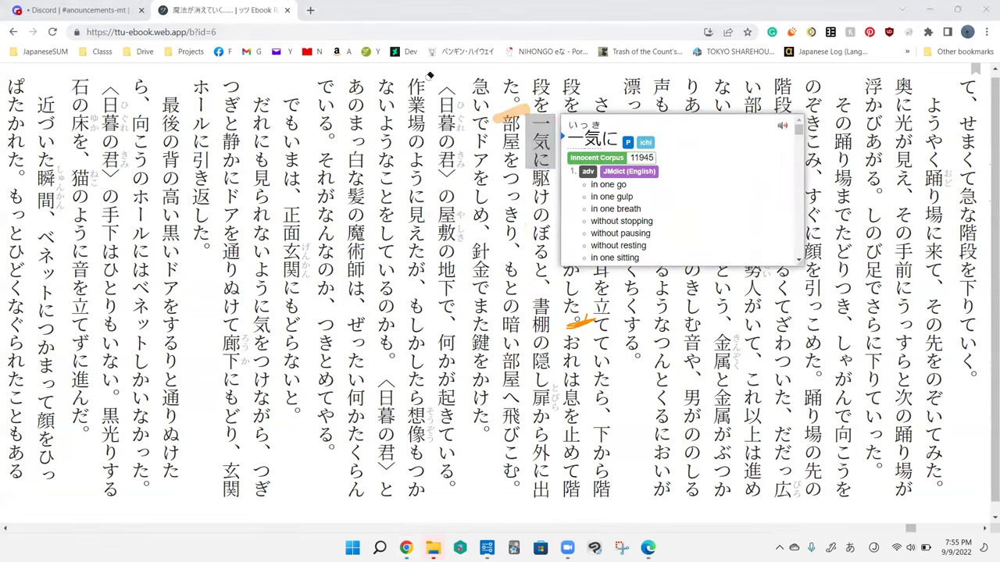
left_click(394, 75)
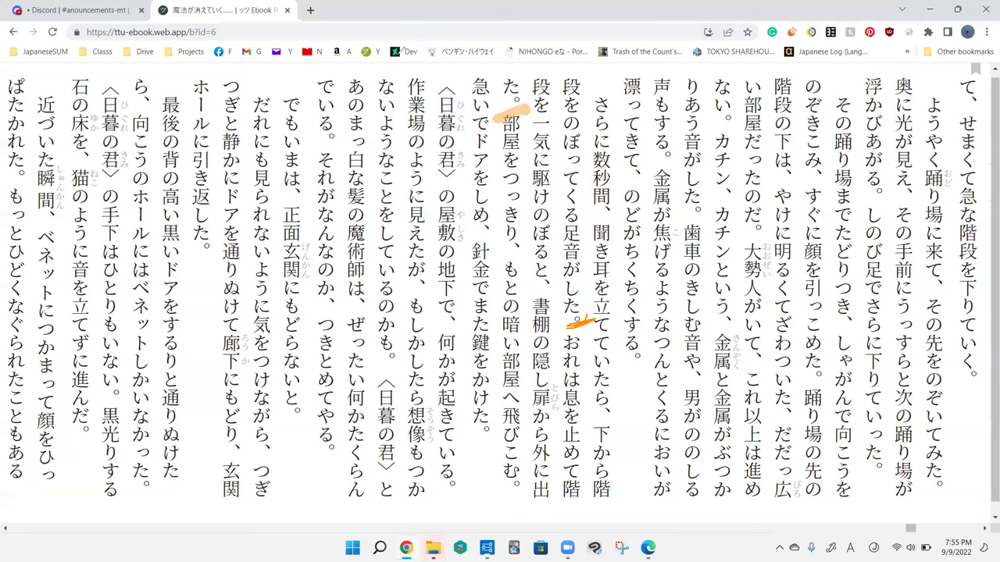
left_click_drag(551, 332, 550, 333)
key("ctrl+z")
key("ctrl+z")
key("ctrl+z")
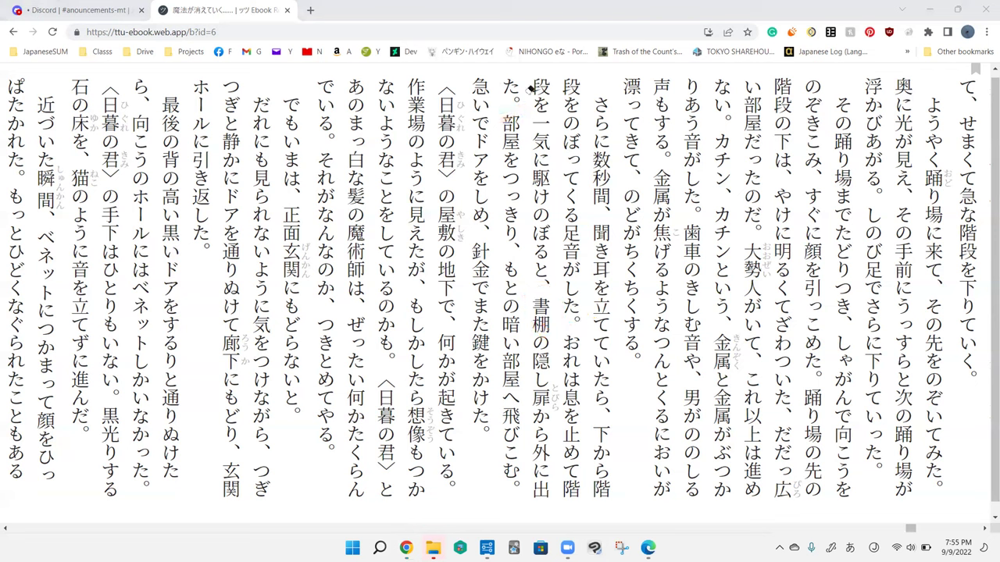
Step: Mark the sentence ends, box 部屋をつっきり with an arrow, and line across 駆けのぼる
left_click_drag(506, 104, 528, 109)
left_click_drag(503, 489, 535, 486)
mouse_move(489, 117)
left_mouse_down()
mouse_move(489, 250)
mouse_move(531, 226)
mouse_move(531, 109)
mouse_move(490, 113)
left_mouse_up()
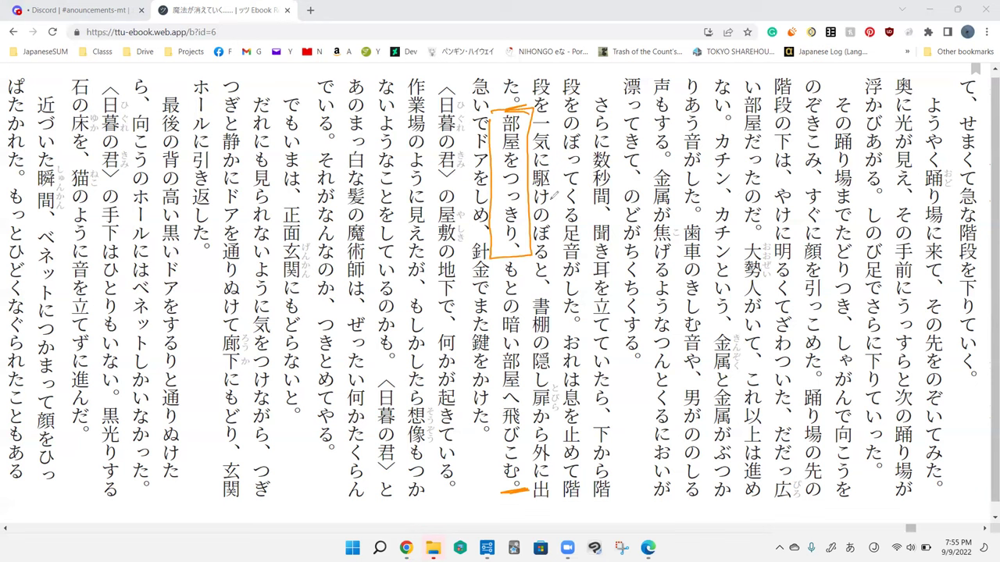
left_click_drag(556, 211, 560, 228)
left_click_drag(547, 193, 595, 190)
Step: Outline and scribble over the earlier stairs passage, then erase those orange annotations
mouse_move(628, 84)
left_mouse_down()
mouse_move(726, 251)
mouse_move(813, 94)
mouse_move(648, 91)
left_mouse_up()
mouse_move(652, 181)
left_mouse_down()
mouse_move(822, 152)
mouse_move(644, 194)
left_mouse_up()
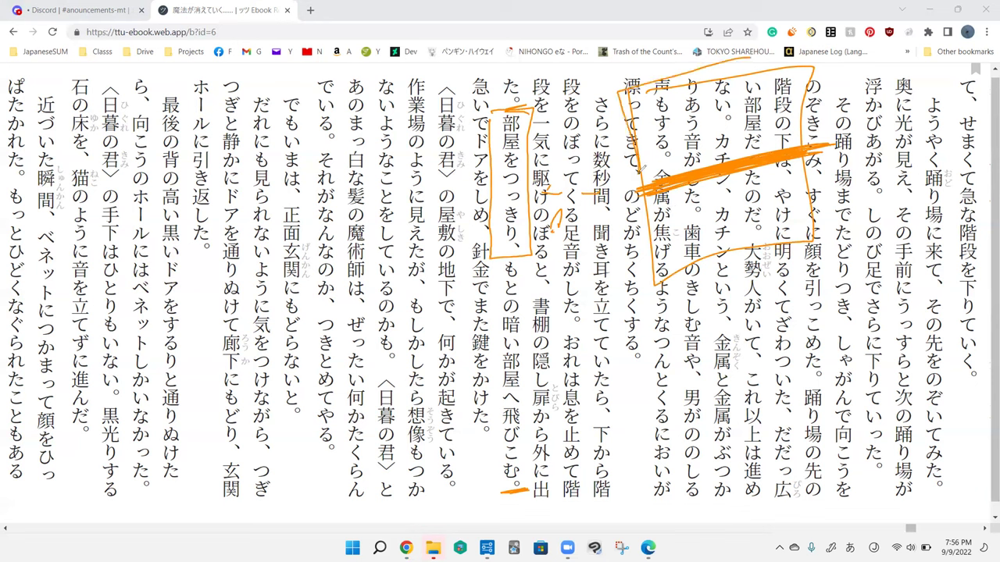
mouse_move(700, 134)
left_mouse_down()
mouse_move(711, 117)
mouse_move(709, 168)
left_mouse_up()
mouse_move(672, 217)
left_mouse_down()
mouse_move(688, 234)
mouse_move(719, 211)
mouse_move(743, 223)
mouse_move(727, 215)
mouse_move(793, 202)
mouse_move(676, 225)
mouse_move(787, 172)
left_mouse_up()
left_click_drag(703, 140, 711, 226)
left_click_drag(508, 109, 555, 250)
left_click_drag(589, 192, 694, 229)
left_click_drag(774, 212, 707, 127)
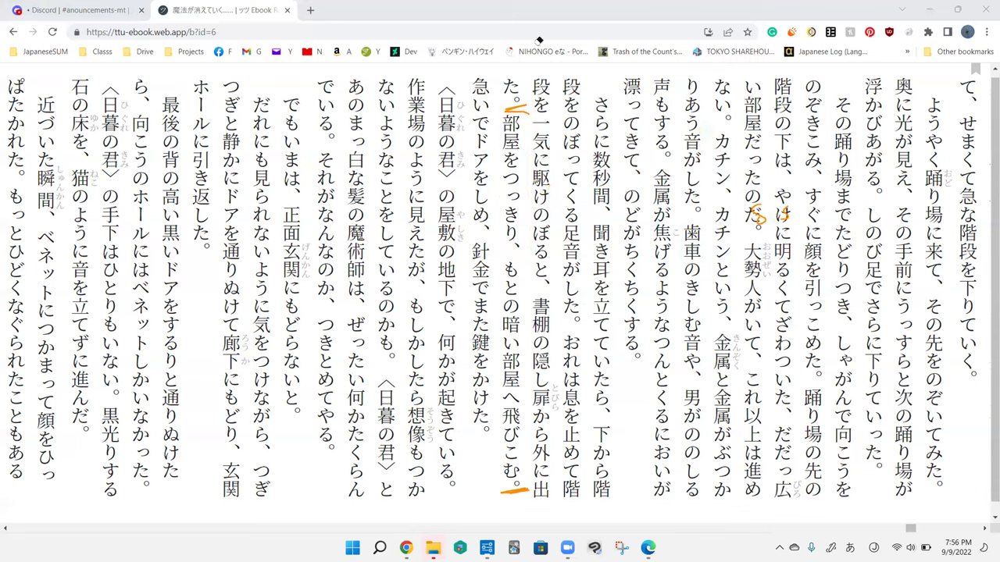
Step: Underline 飛びこむ and draw lines beside 鍵をかけた and 針金で, dropping the 棚 mark
left_click_drag(493, 413, 509, 472)
left_click_drag(519, 335, 539, 321)
key("ctrl+z")
left_click_drag(489, 316, 491, 375)
left_click_drag(485, 305, 485, 244)
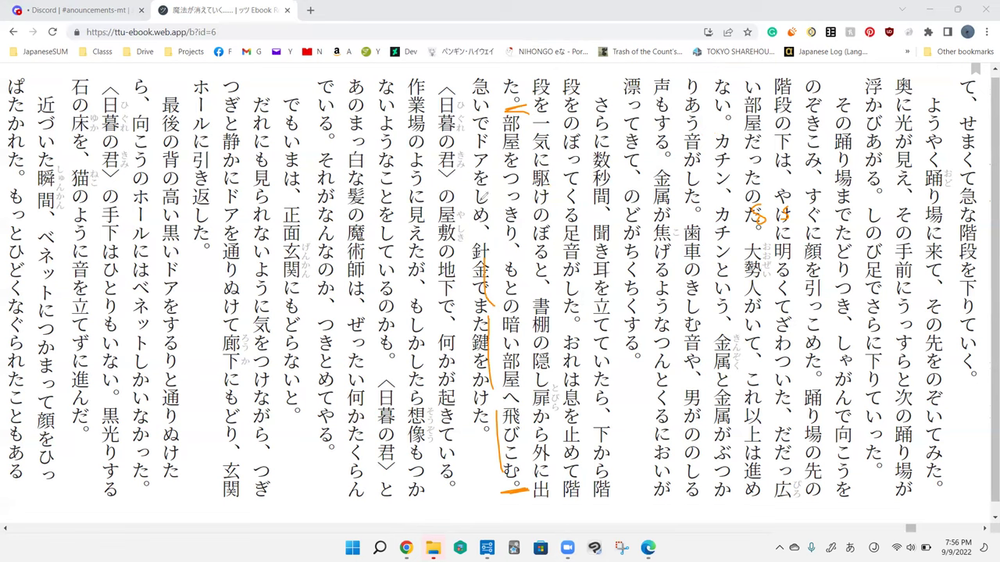
Step: Look up もと, then loop 焦げる and ちくちく and undo the extra strokes
left_click(509, 270, "shift")
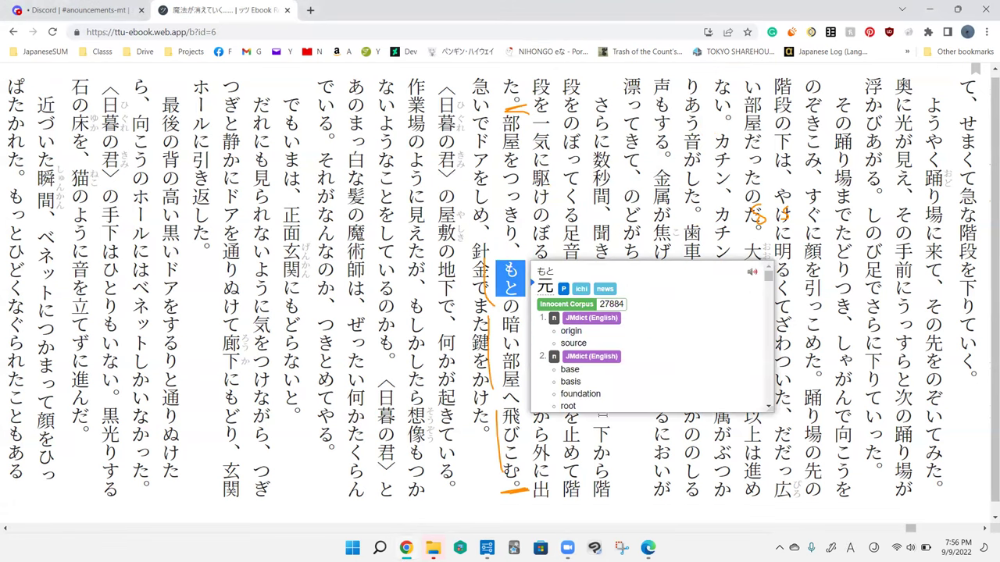
left_click(620, 449)
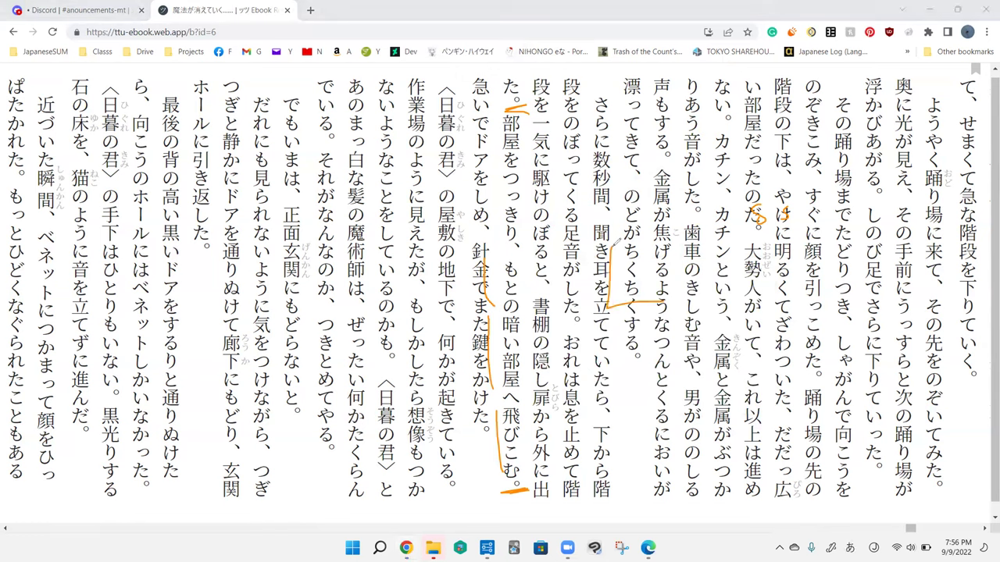
mouse_move(672, 302)
left_mouse_down()
mouse_move(797, 281)
mouse_move(859, 285)
mouse_move(770, 246)
mouse_move(619, 275)
left_mouse_up()
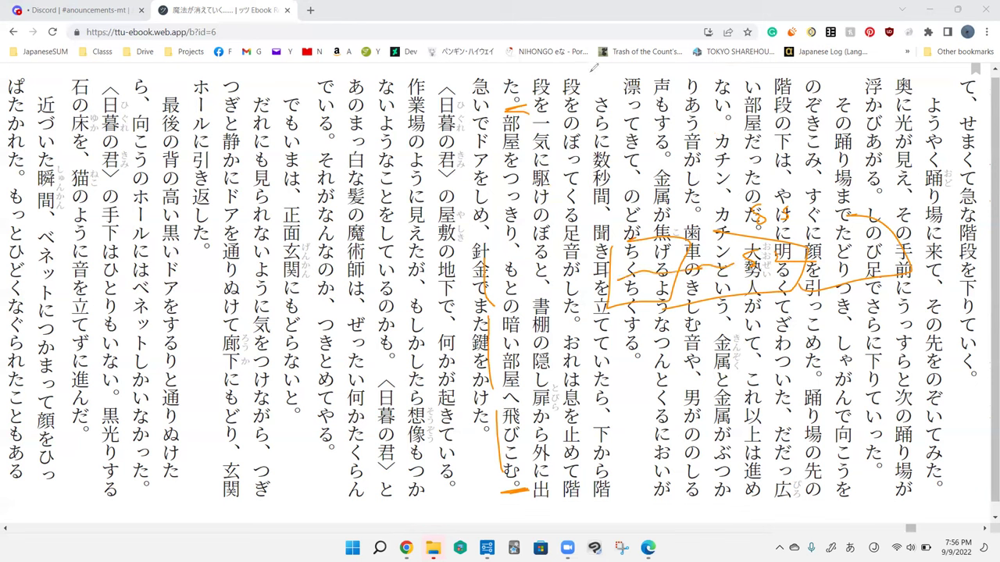
key("ctrl+z")
key("ctrl+z")
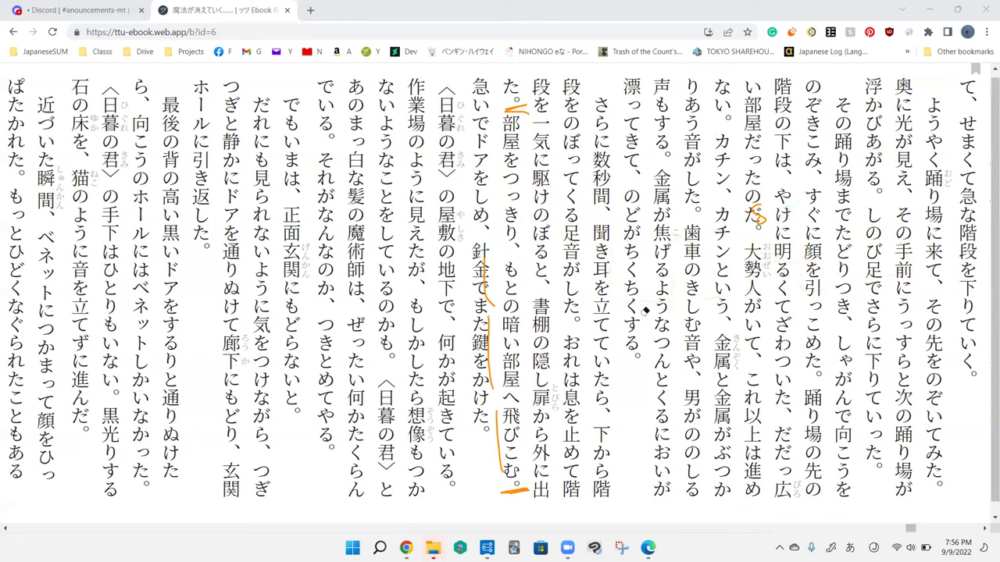
key("ctrl+z")
key("ctrl+z")
Step: Draw a short arrow above the 急いで line and undo the older scribbles and marks
left_click_drag(475, 69, 494, 60)
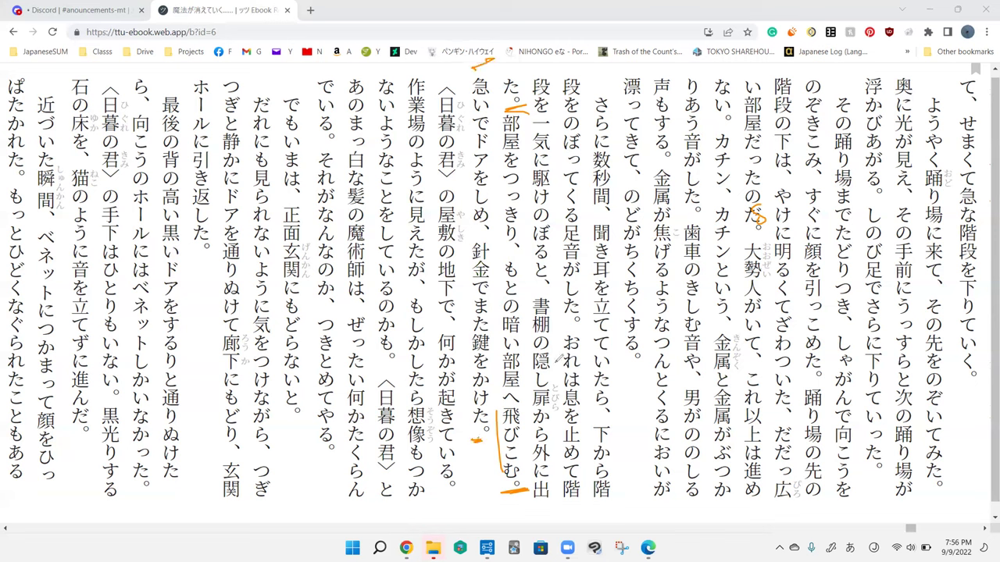
left_click_drag(623, 345, 672, 352)
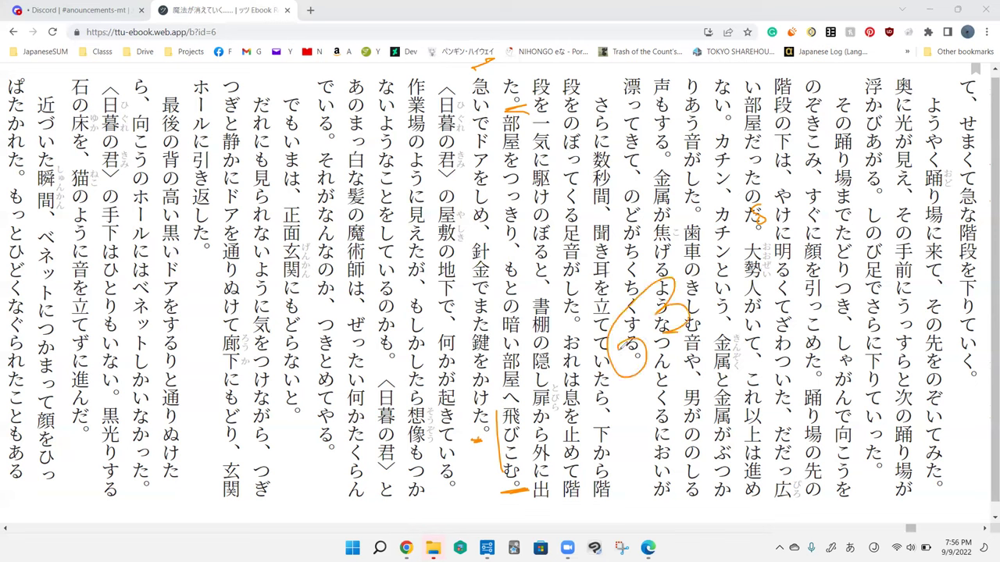
key("ctrl+z")
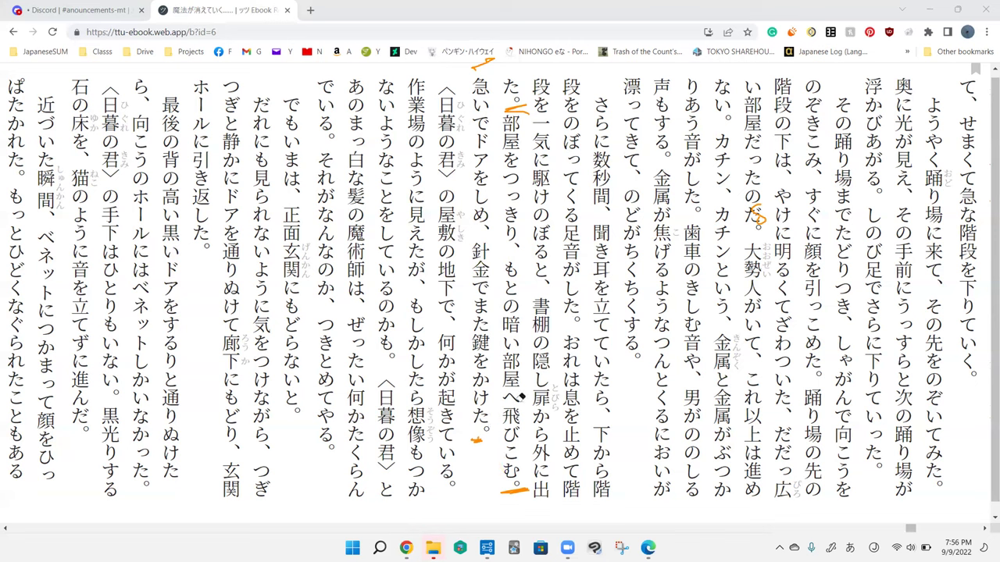
key("ctrl+z")
key("ctrl+z")
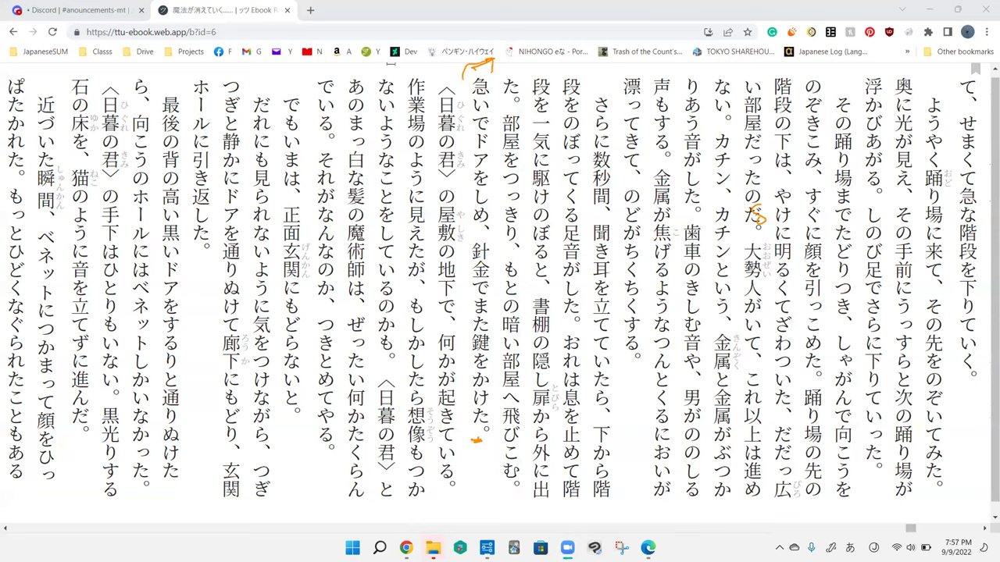
Step: Look up 飛びこむ in Yomichan, then circle and uncircle its こむ
key("shift")
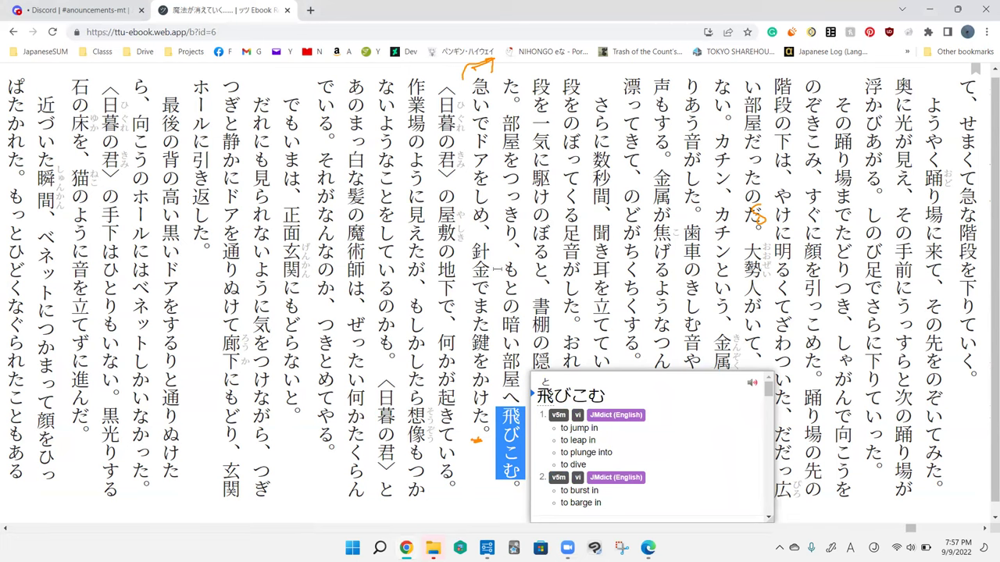
left_click(487, 493)
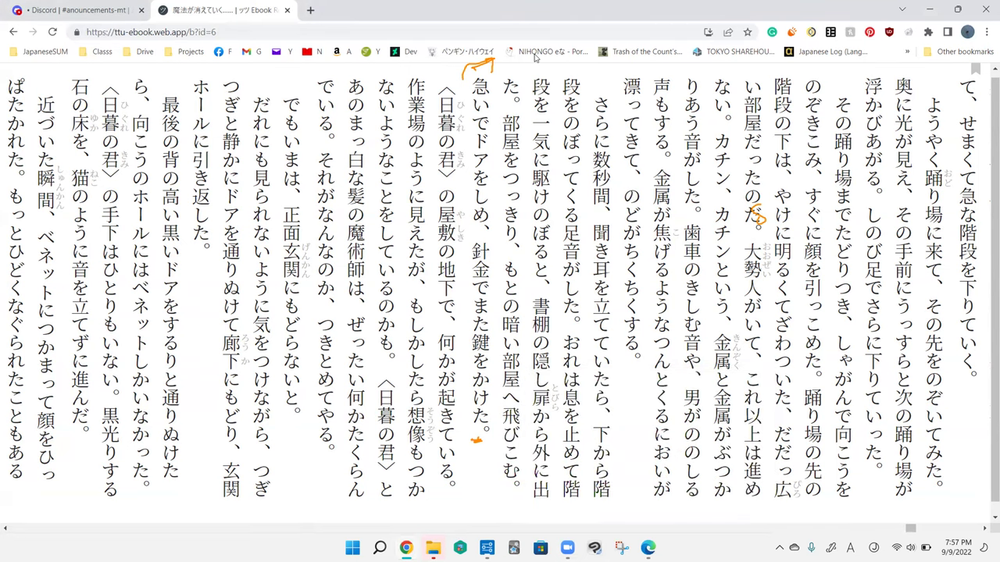
left_click_drag(500, 453, 504, 455)
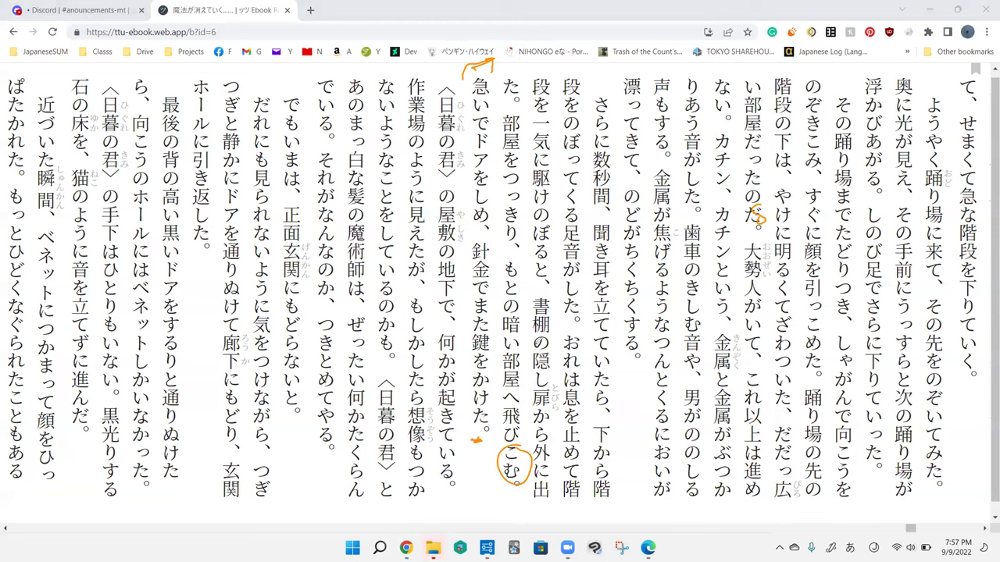
key("ctrl+z")
Step: Extend the 急いで arrow and try marks along 飛びこむ and near 息, undoing them
left_click_drag(472, 84, 494, 64)
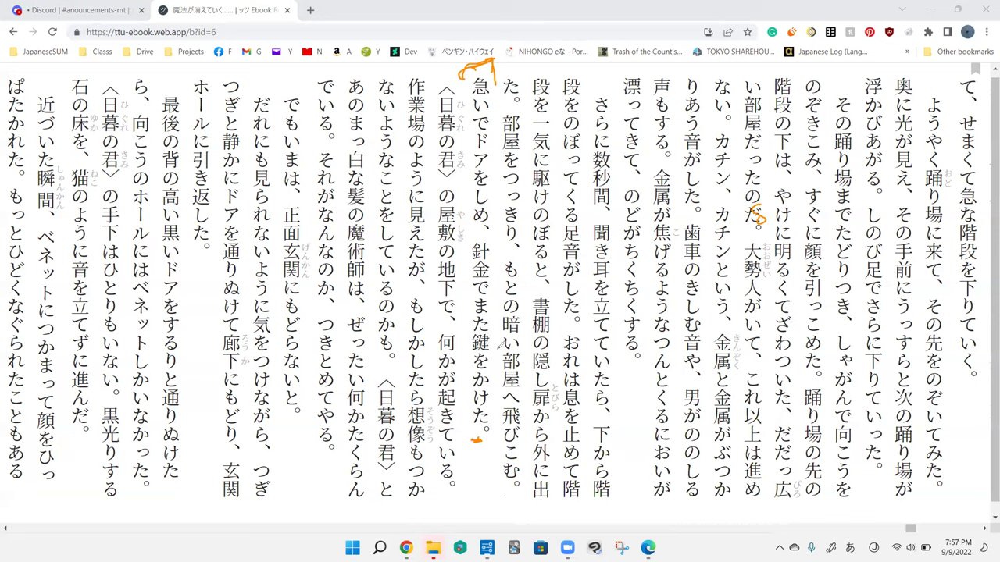
left_click_drag(504, 494, 485, 435)
left_click_drag(582, 392, 542, 406)
left_click_drag(601, 414, 578, 429)
key("ctrl+z")
key("ctrl+z")
key("ctrl+z")
Step: Add an L-mark after かけた。, loops around つっきり and 暗い部屋, and a curve near 扉から
left_click_drag(469, 426, 500, 428)
left_click_drag(461, 117, 497, 86)
left_click_drag(500, 184, 536, 203)
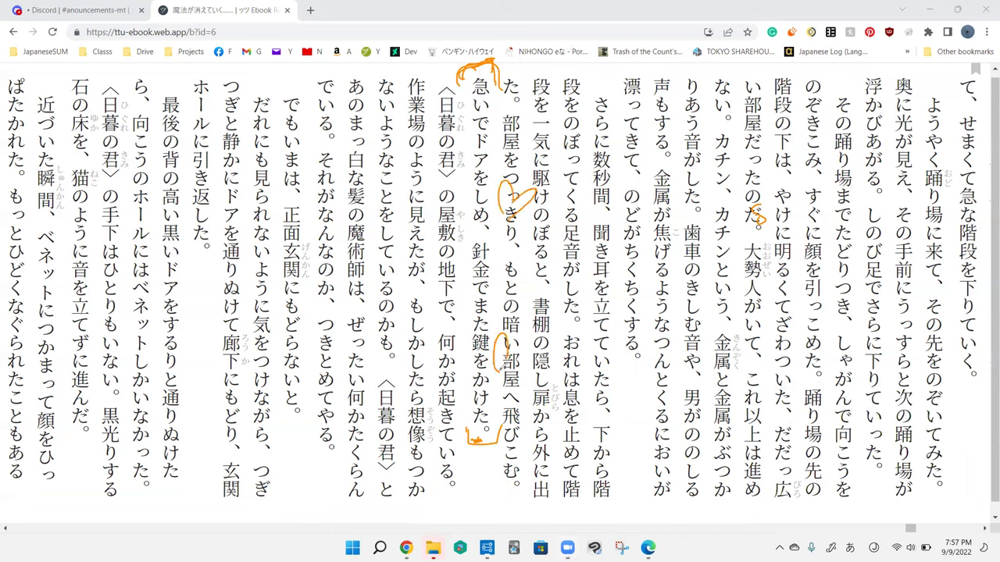
left_click_drag(500, 336, 531, 355)
left_click_drag(524, 382, 563, 422)
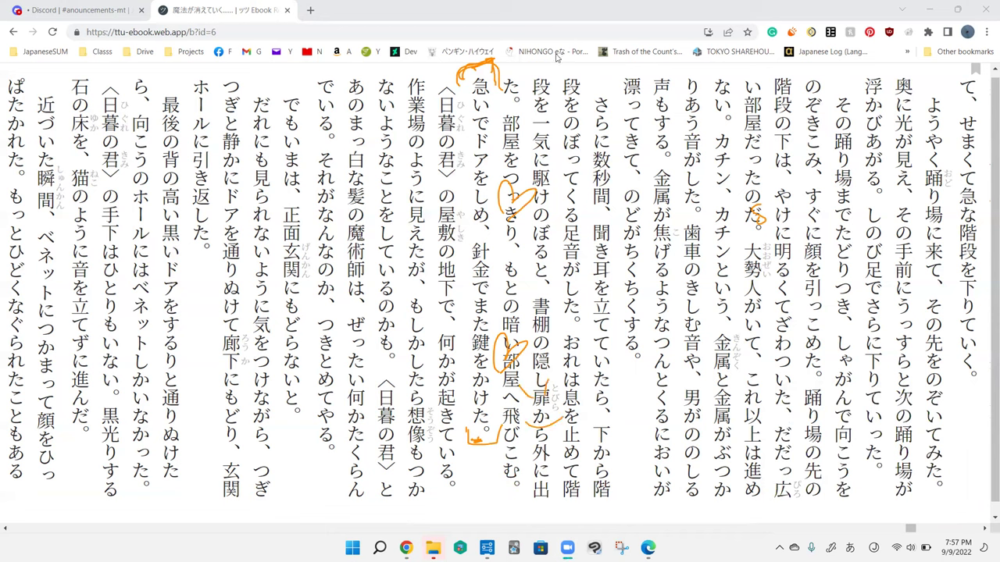